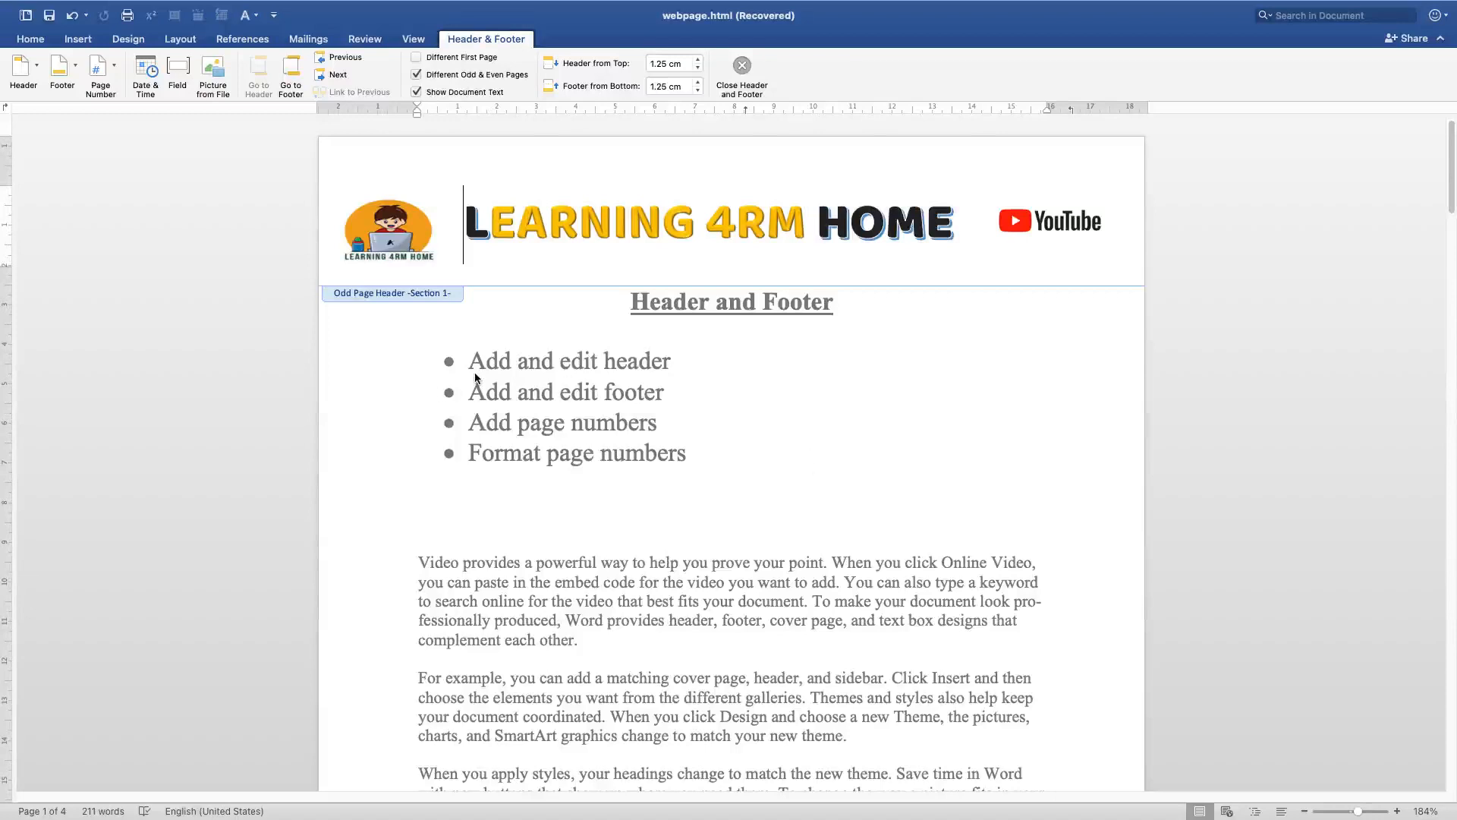
{"action": "double_click", "coordinate": [495, 363]}
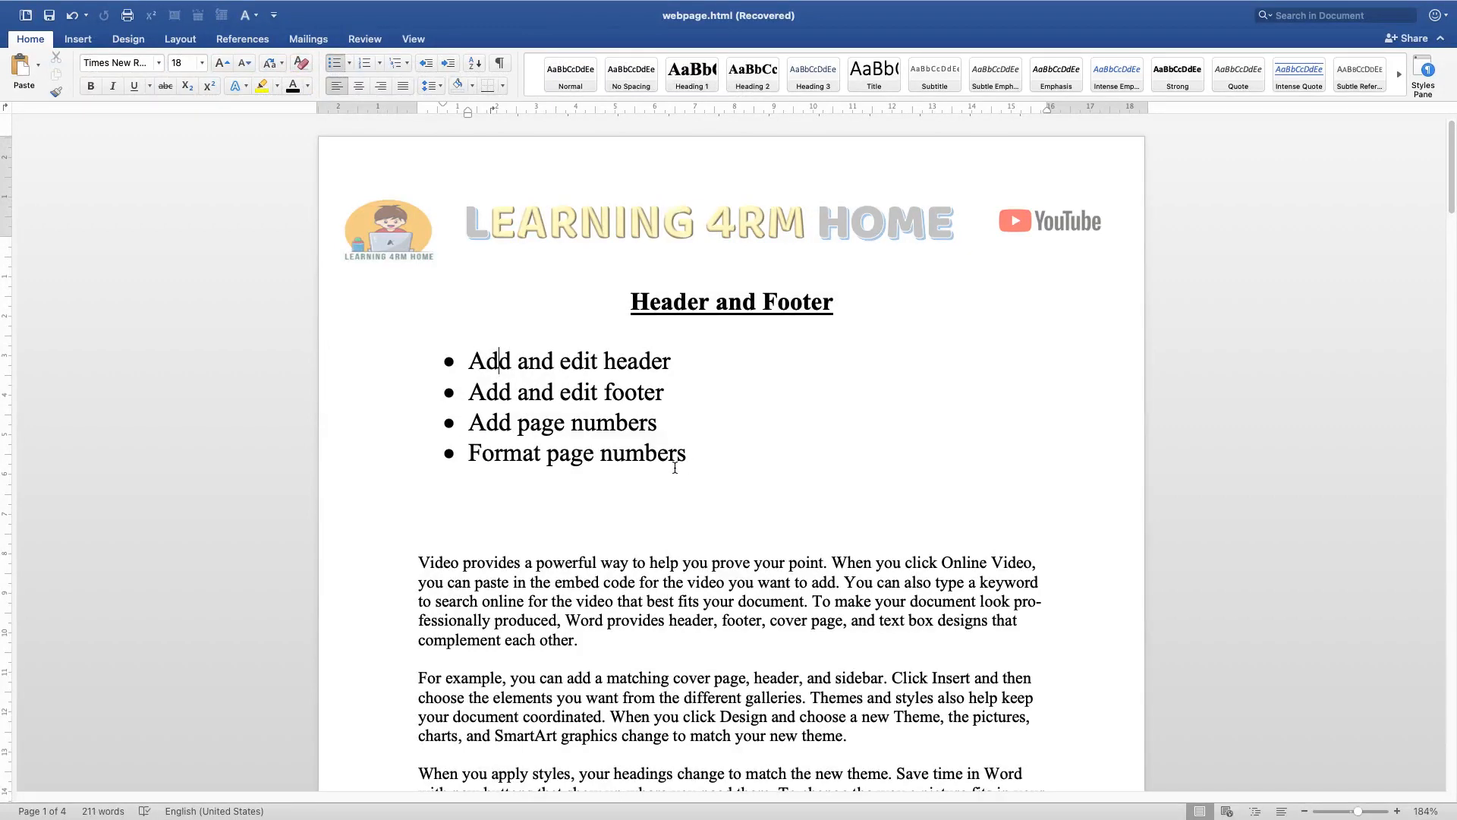
{"action": "triple_click", "coordinate": [476, 360]}
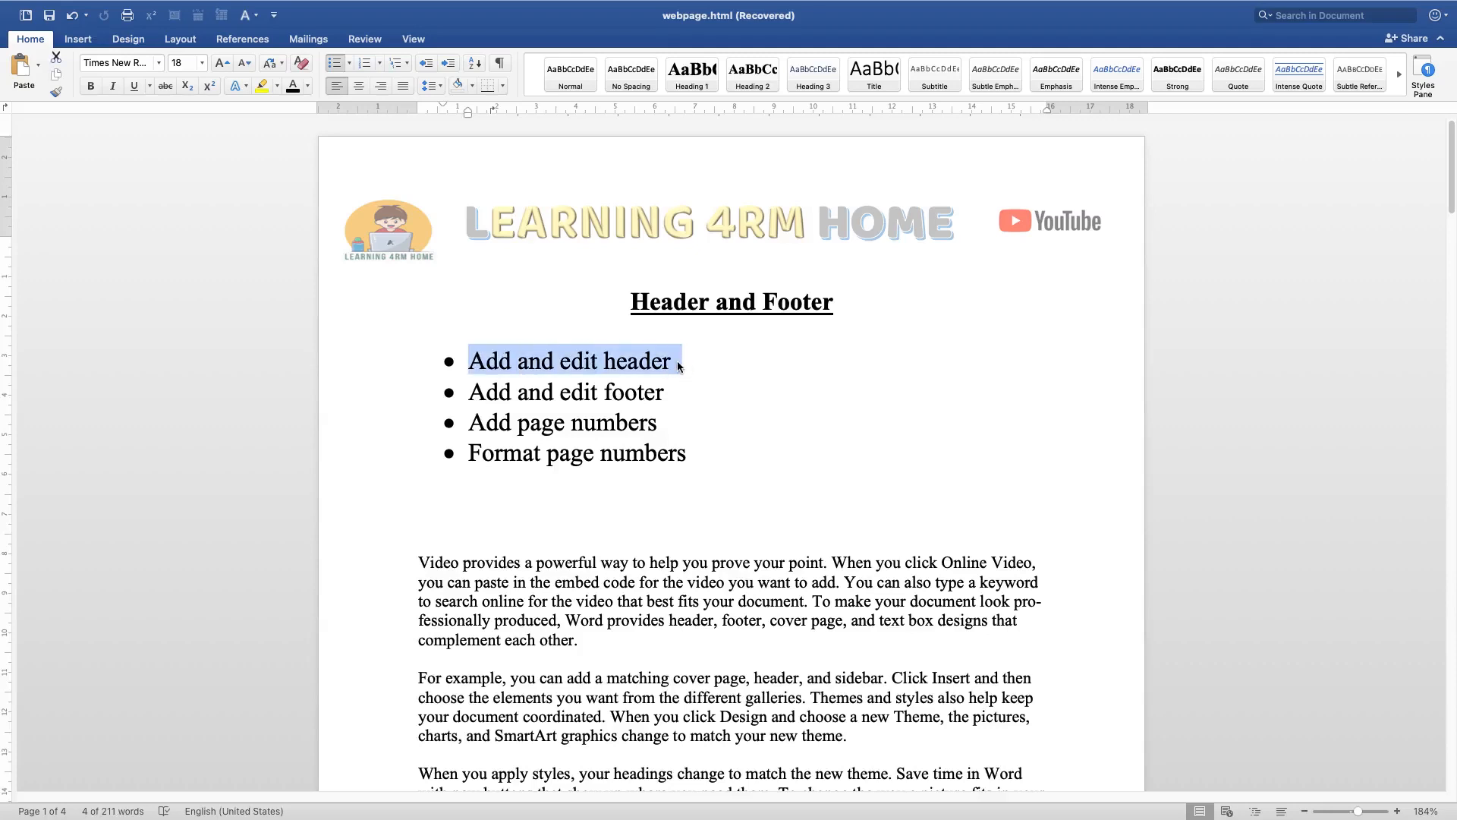
{"action": "left_click", "coordinate": [819, 422]}
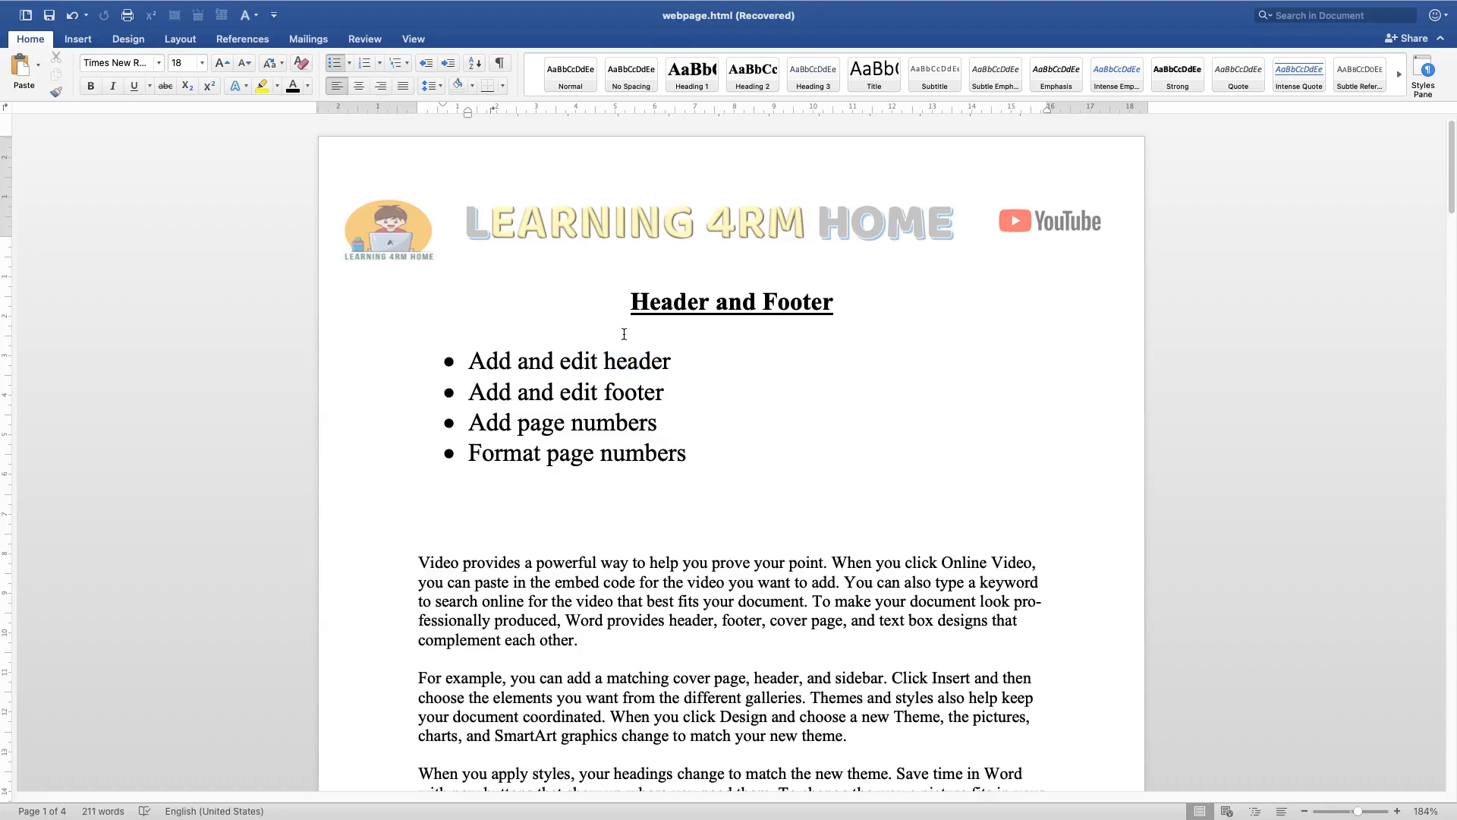
Open the header for editing and scroll through the pages to examine the odd and even page headers
{"action": "double_click", "coordinate": [458, 184]}
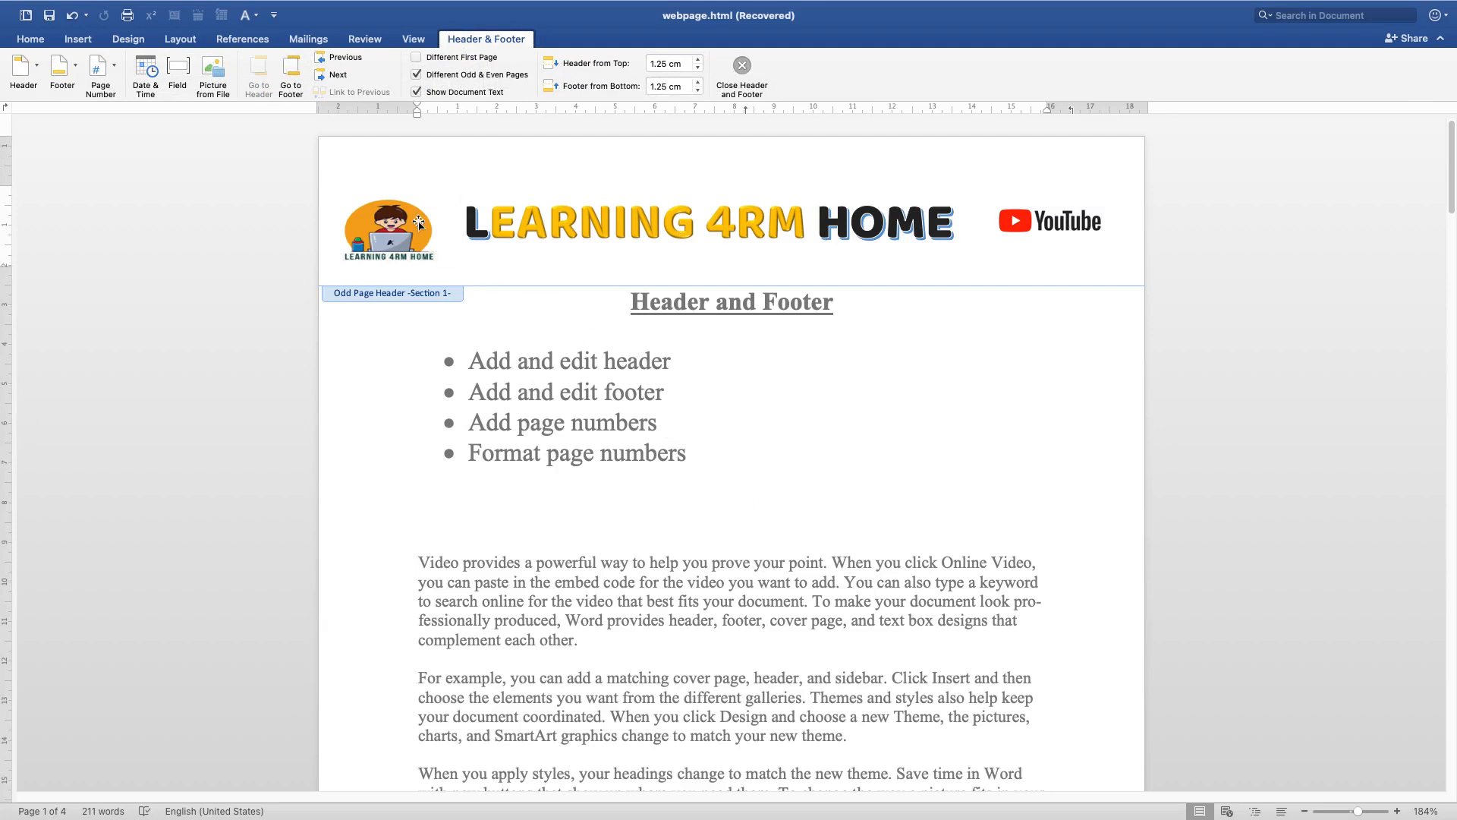
{"action": "scroll", "coordinate": [792, 501], "scroll_direction": "down", "scroll_amount": 20}
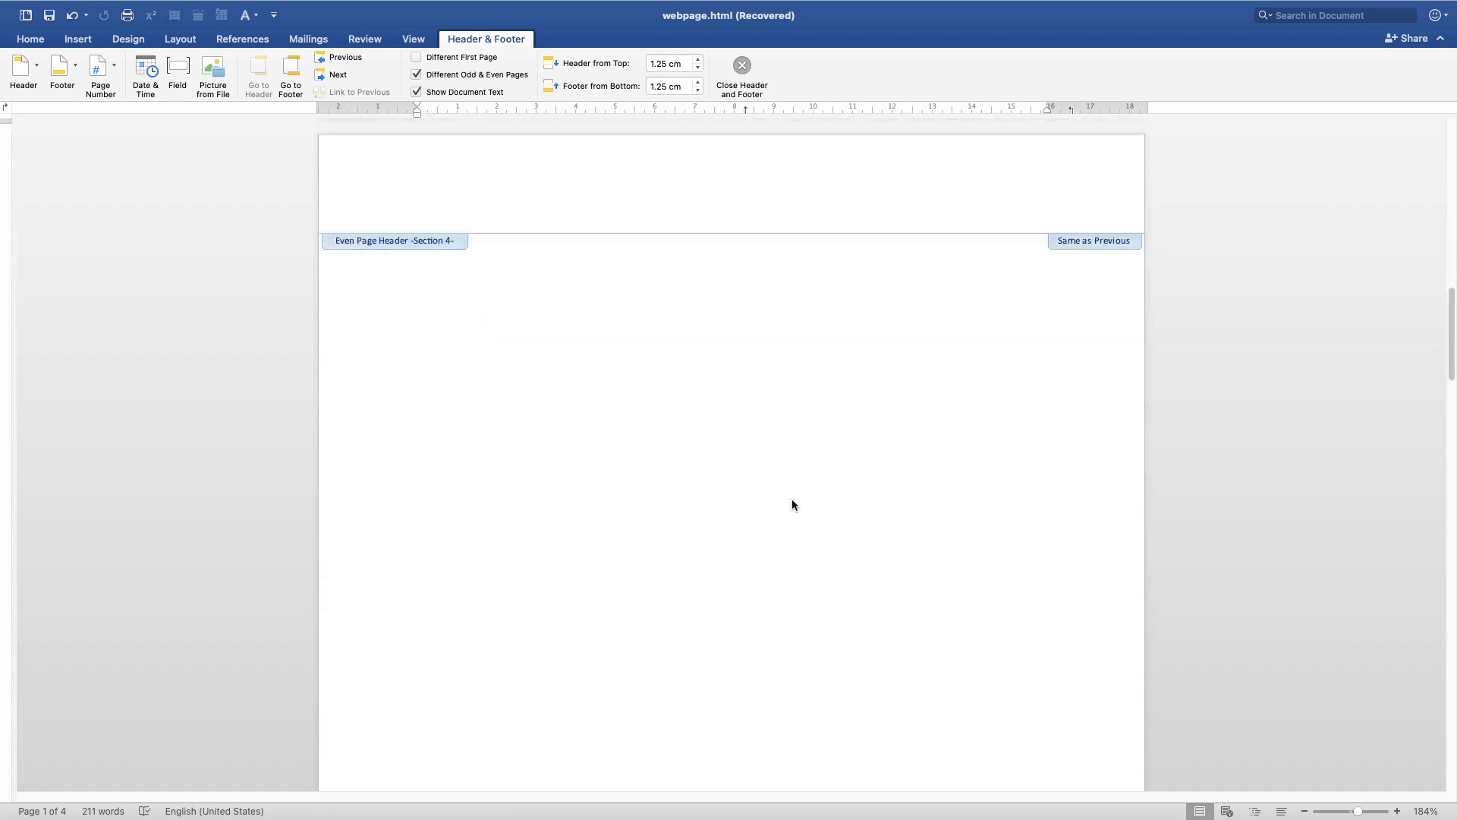
{"action": "scroll", "coordinate": [791, 504], "scroll_direction": "down", "scroll_amount": 15}
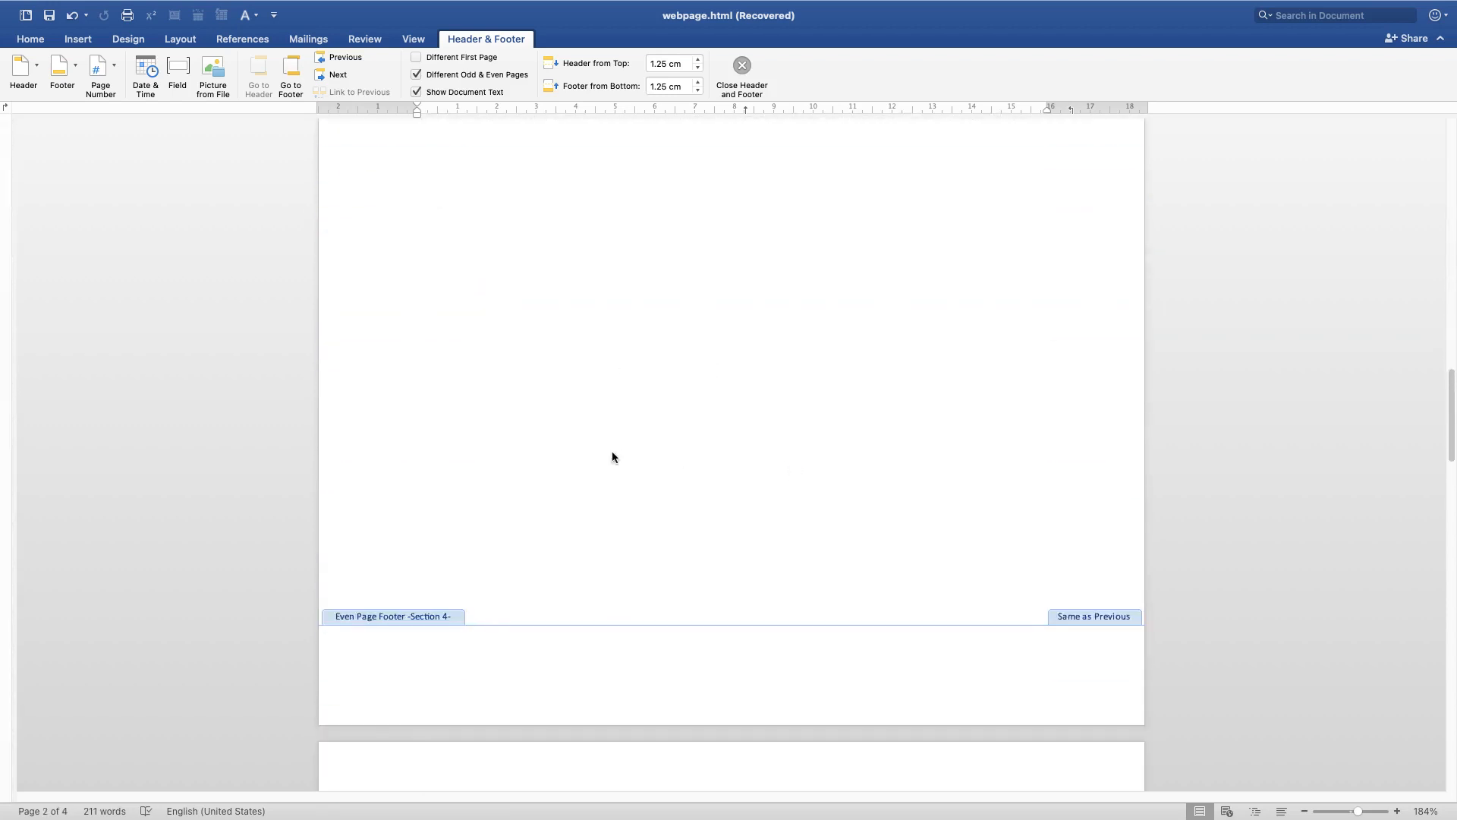
{"action": "scroll", "coordinate": [614, 455], "scroll_direction": "up", "scroll_amount": 15}
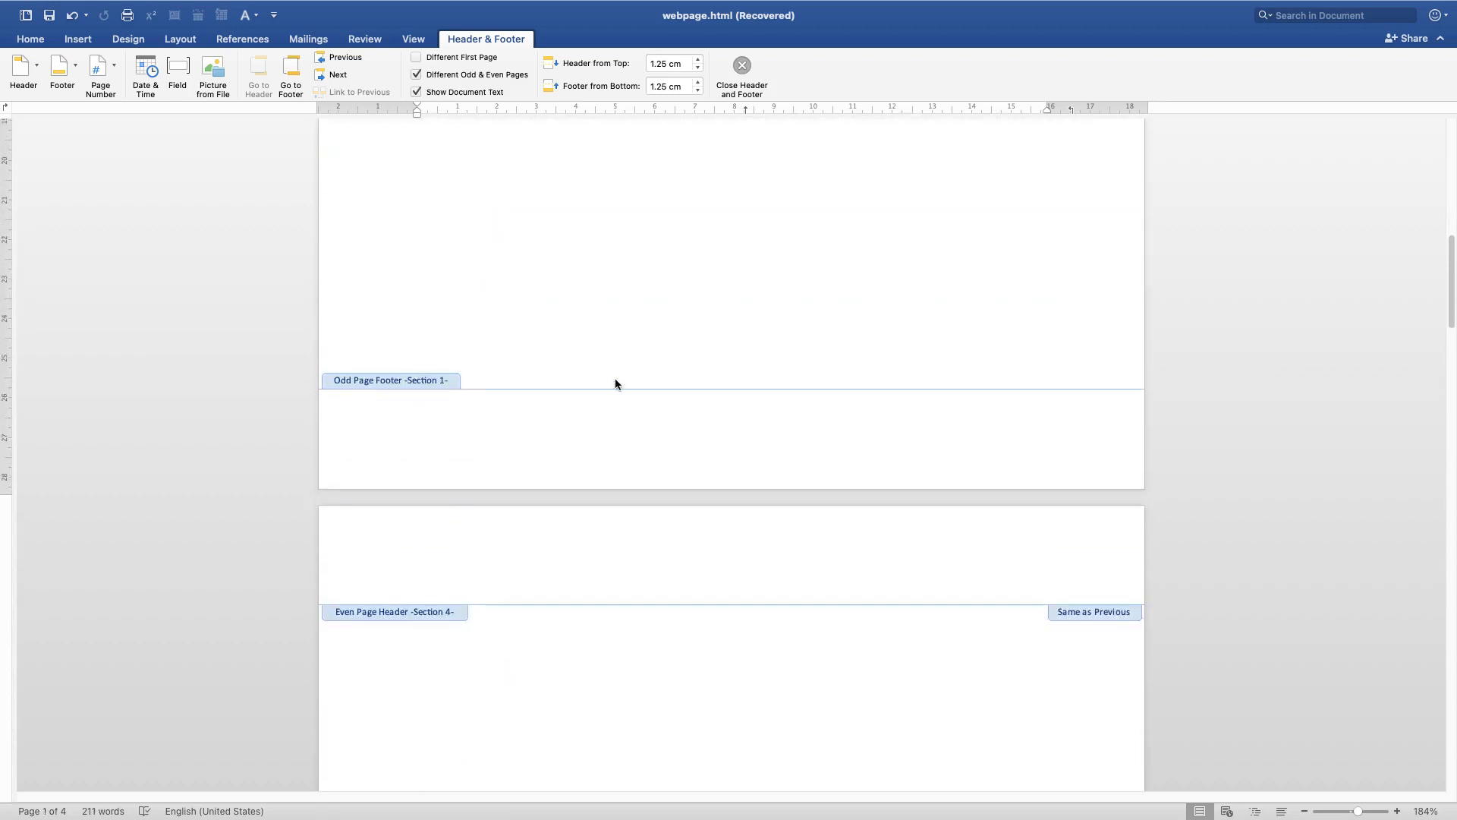
{"action": "scroll", "coordinate": [615, 383], "scroll_direction": "up", "scroll_amount": 15}
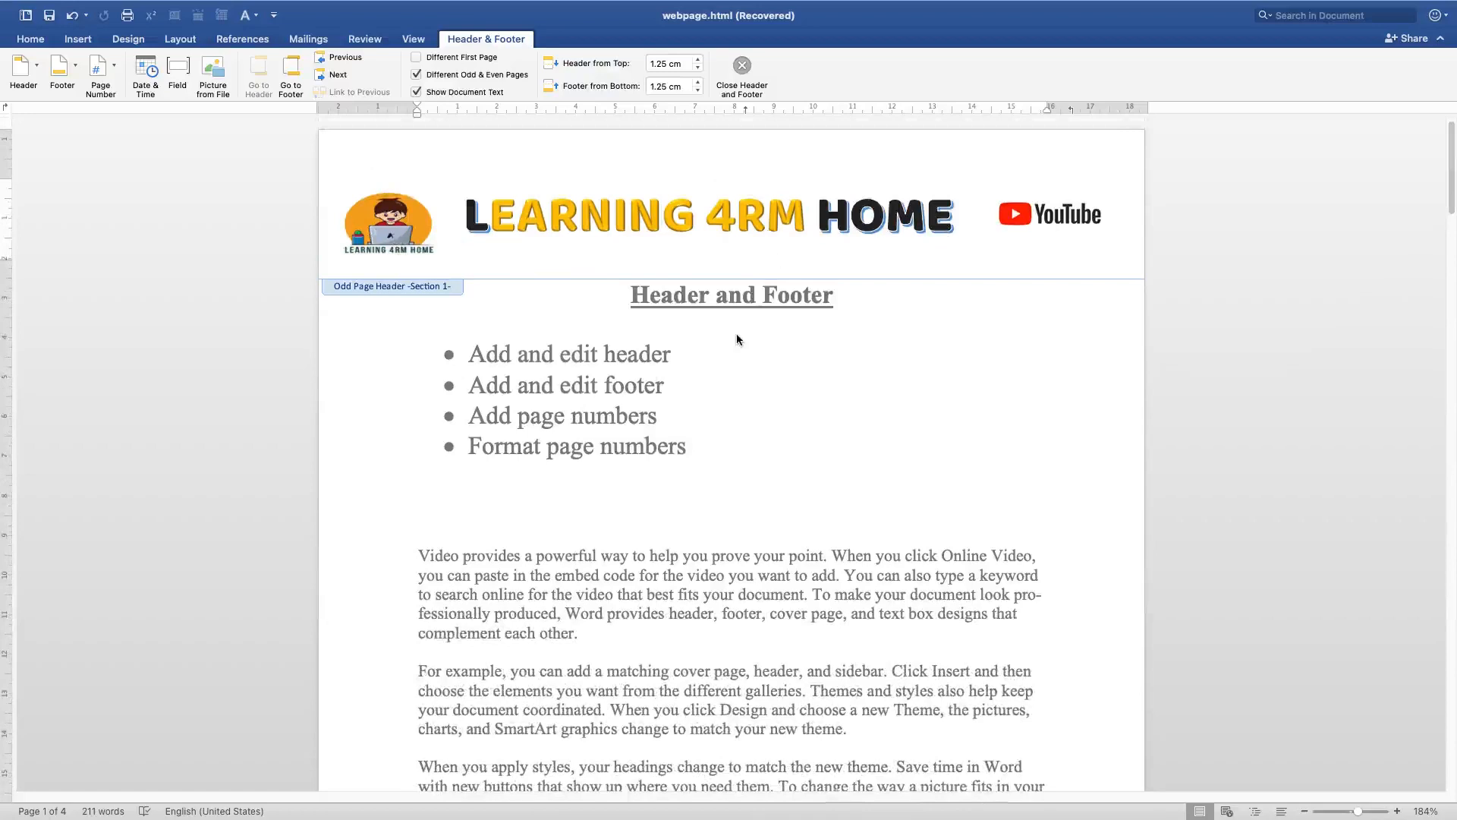
{"action": "scroll", "coordinate": [653, 486], "scroll_direction": "down", "scroll_amount": 15}
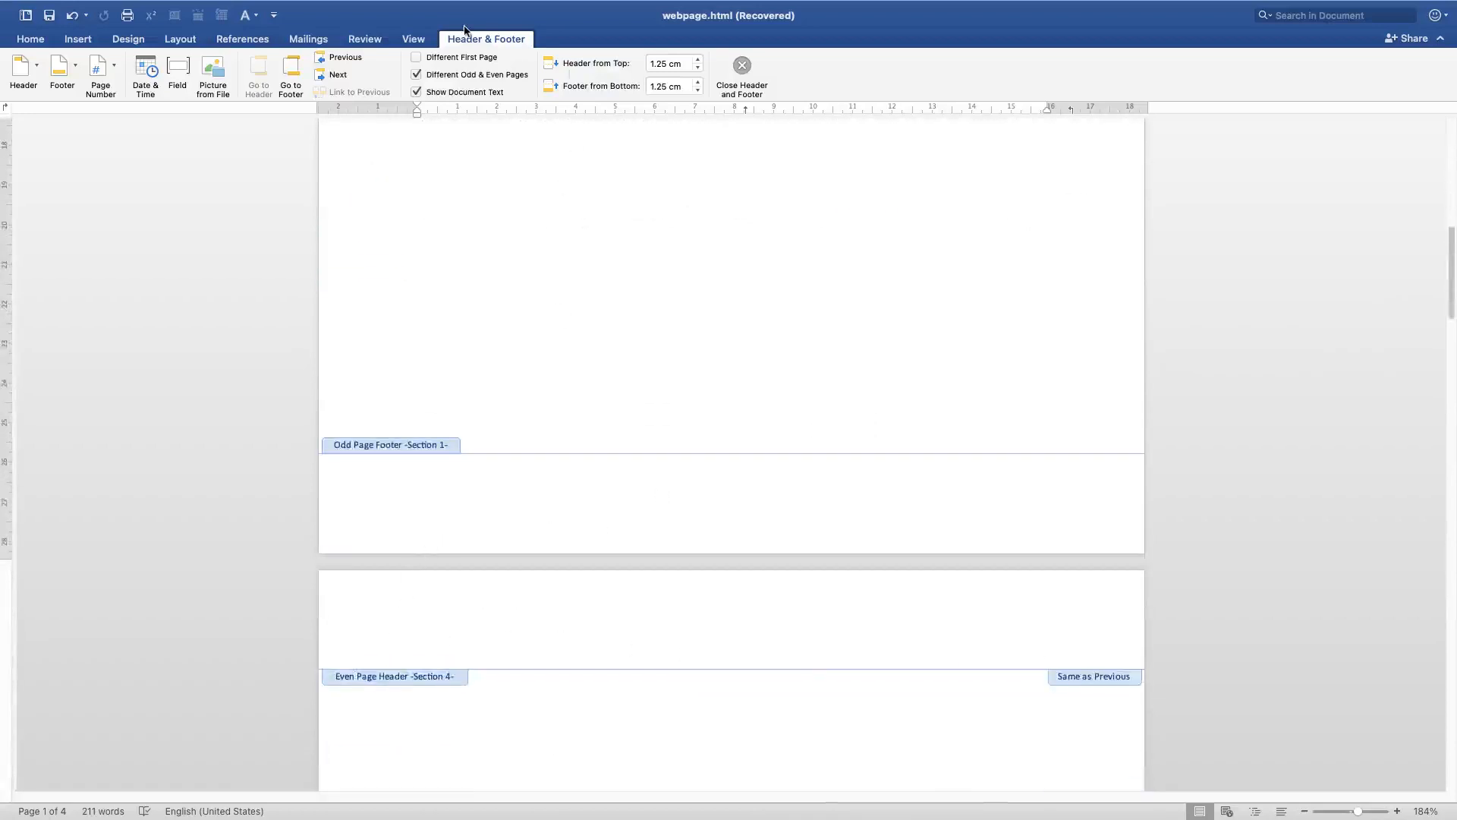
Turn off the Different Odd & Even Pages option for the document's headers
{"action": "left_click", "coordinate": [448, 57]}
{"action": "left_click", "coordinate": [448, 57]}
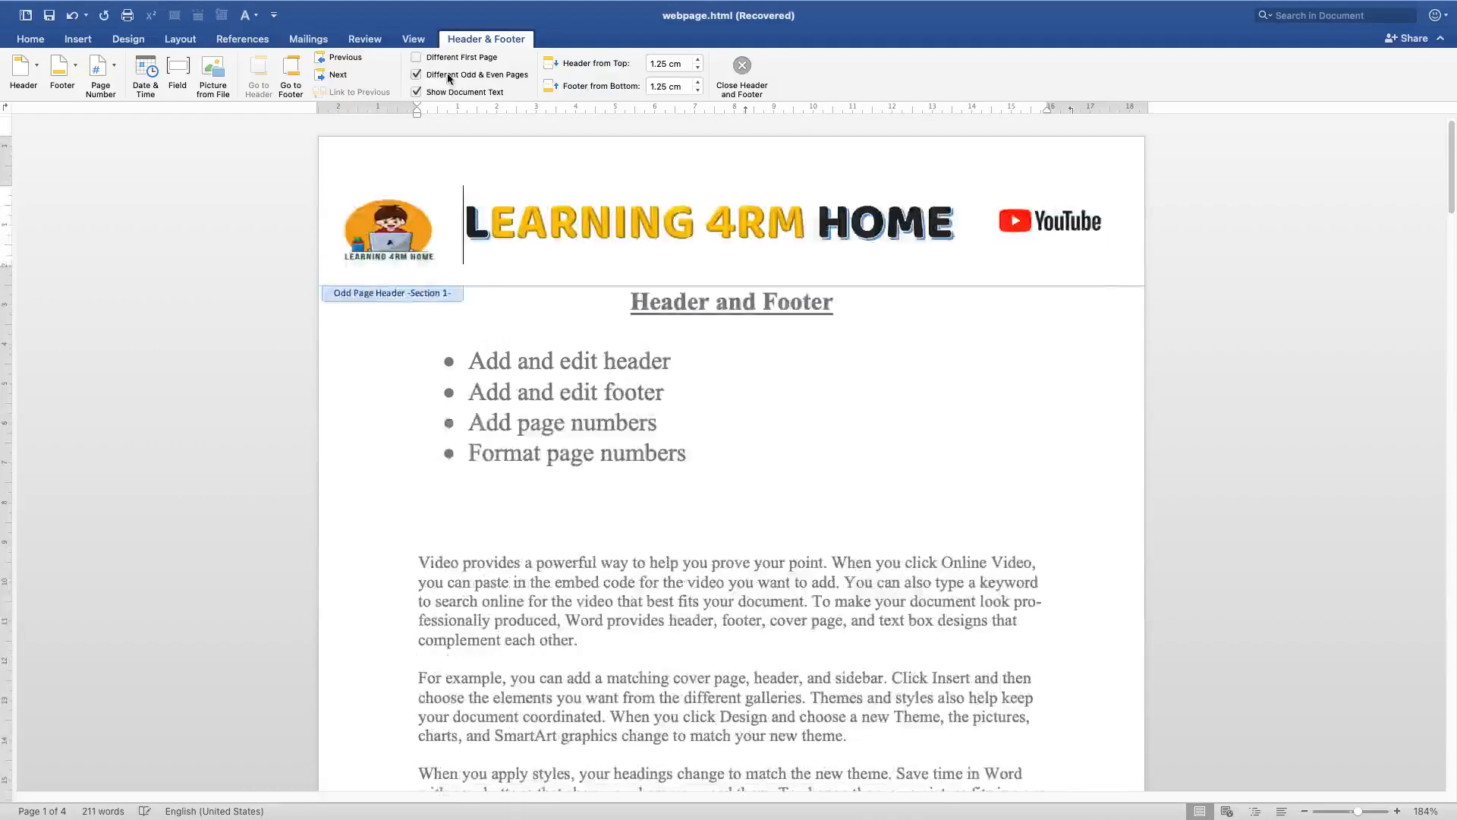
{"action": "left_click", "coordinate": [451, 74]}
Scroll through the following pages to examine the shared header
{"action": "scroll", "coordinate": [543, 355], "scroll_direction": "down", "scroll_amount": 20}
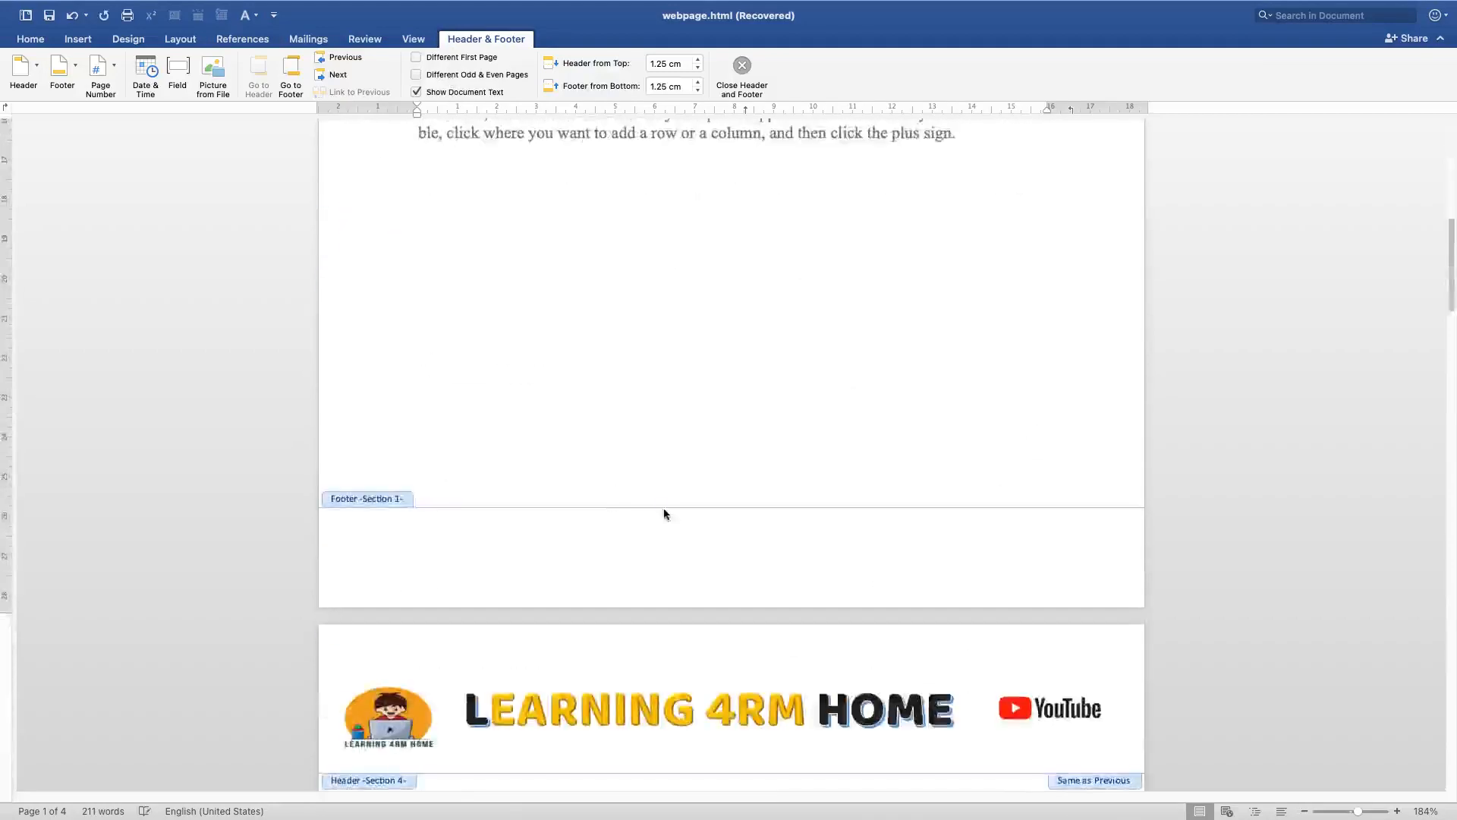
{"action": "scroll", "coordinate": [607, 636], "scroll_direction": "down", "scroll_amount": 15}
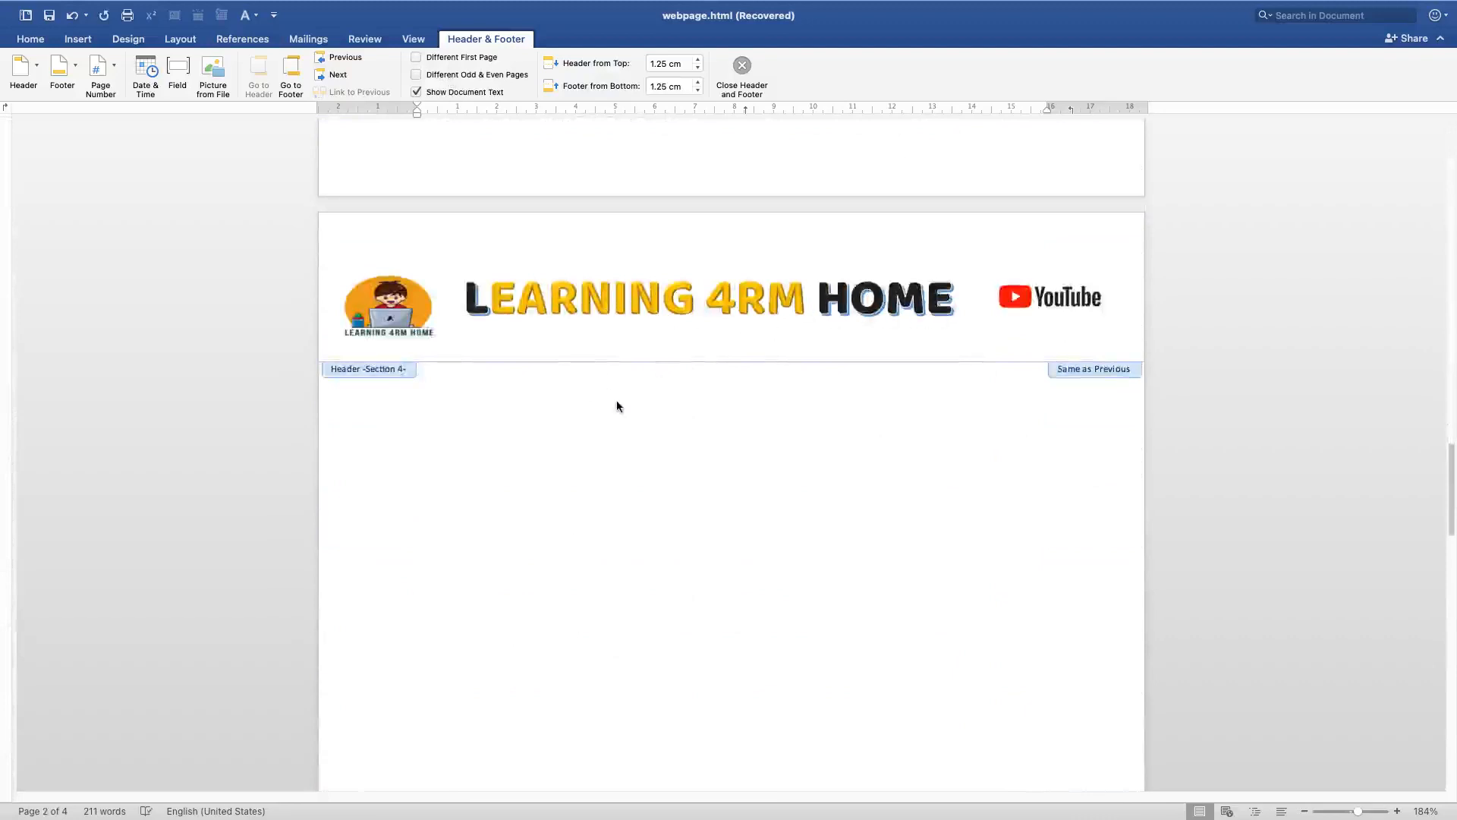
{"action": "scroll", "coordinate": [607, 394], "scroll_direction": "up", "scroll_amount": 15}
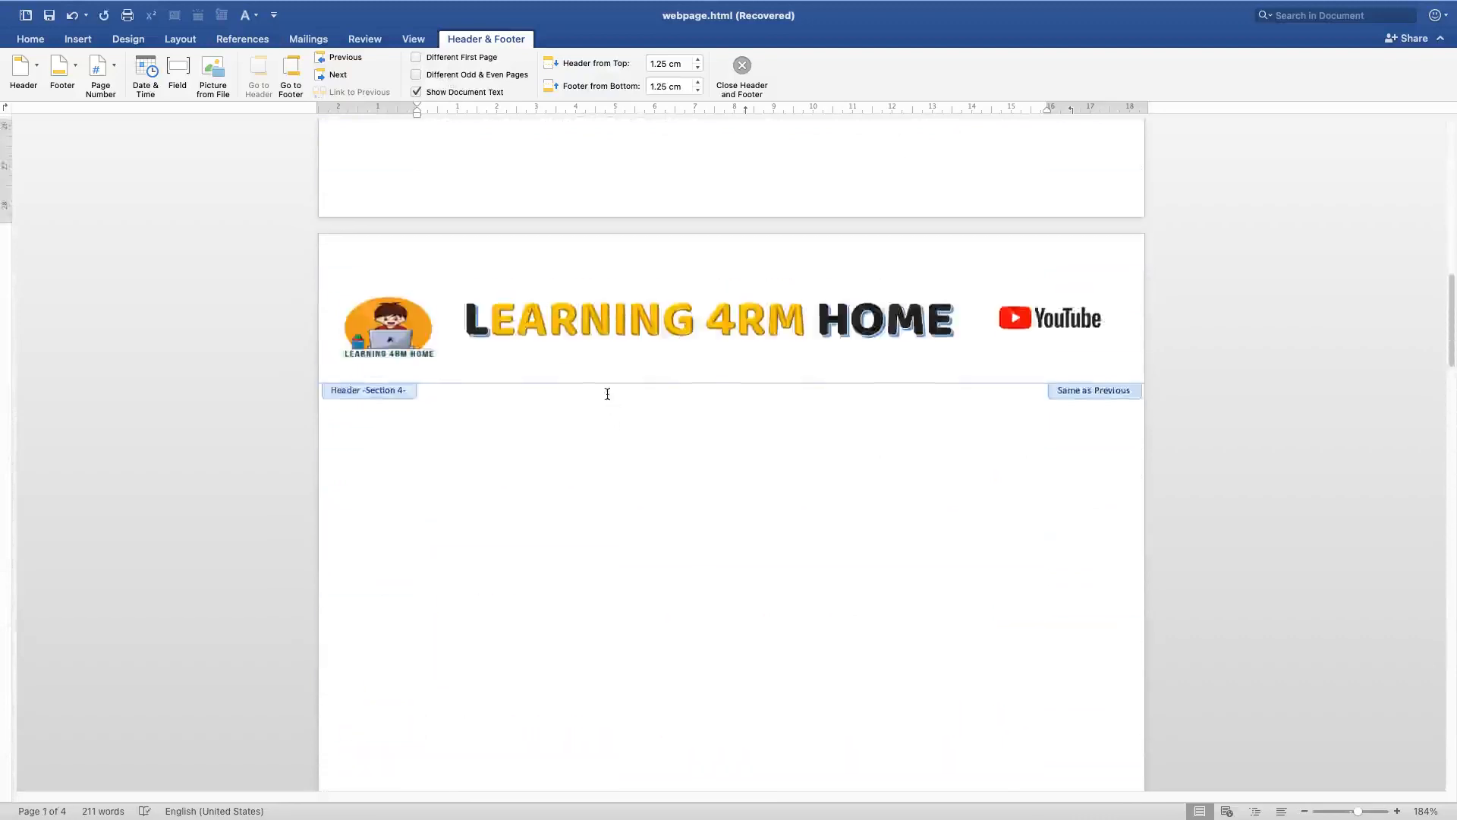
{"action": "scroll", "coordinate": [607, 393], "scroll_direction": "up", "scroll_amount": 15}
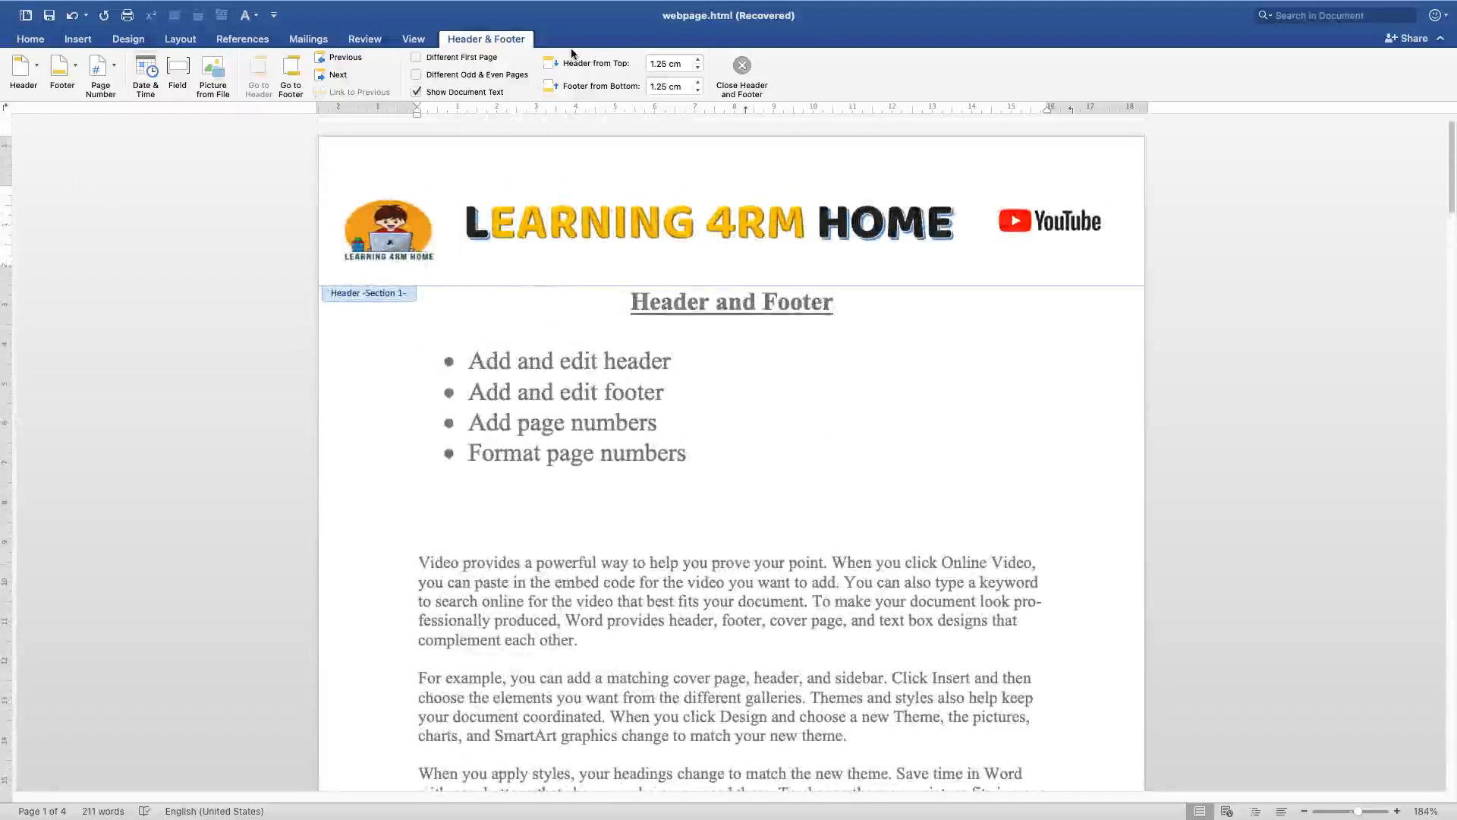
{"action": "left_click", "coordinate": [507, 39]}
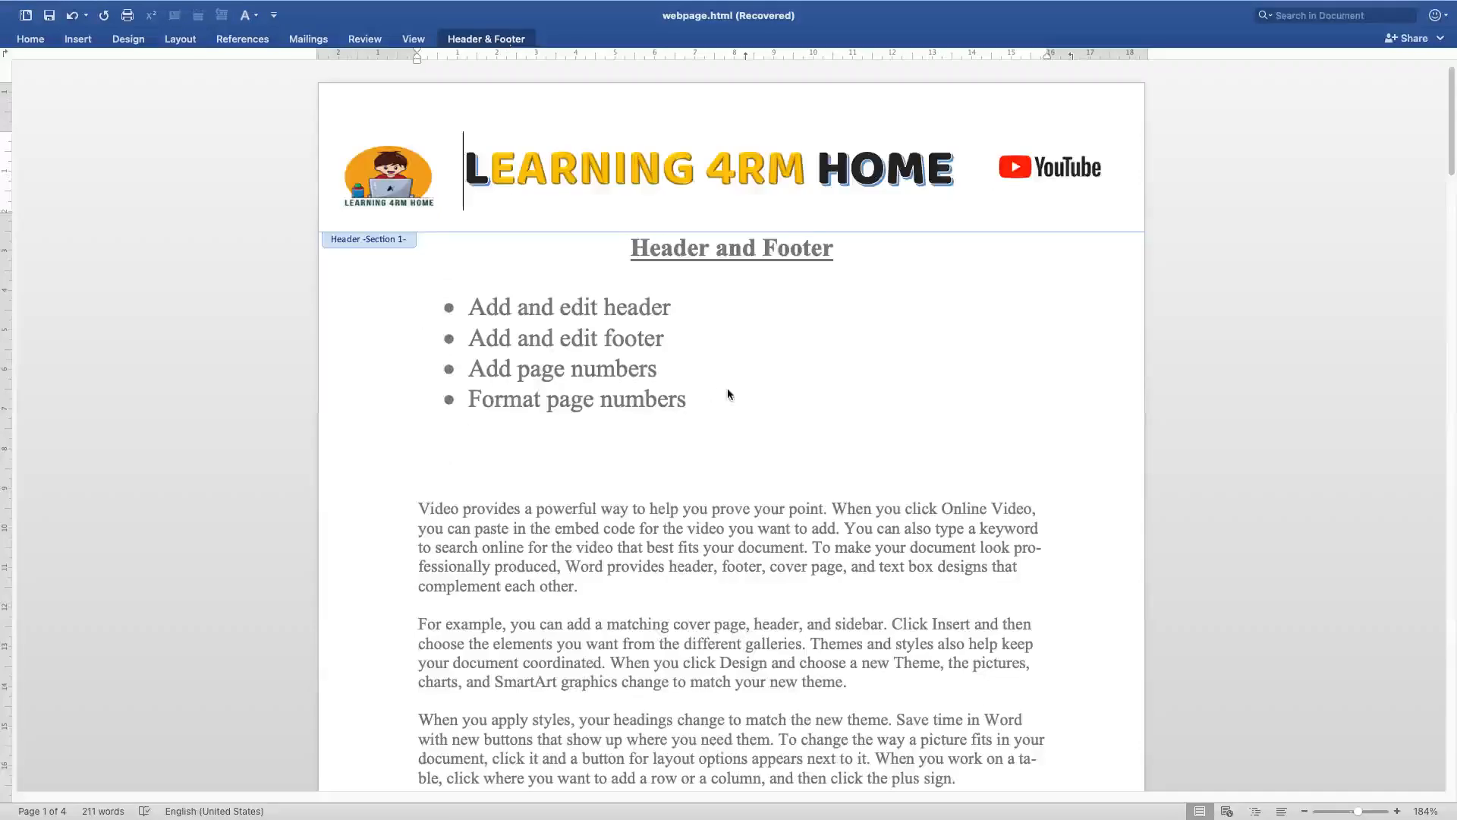
{"action": "double_click", "coordinate": [841, 382]}
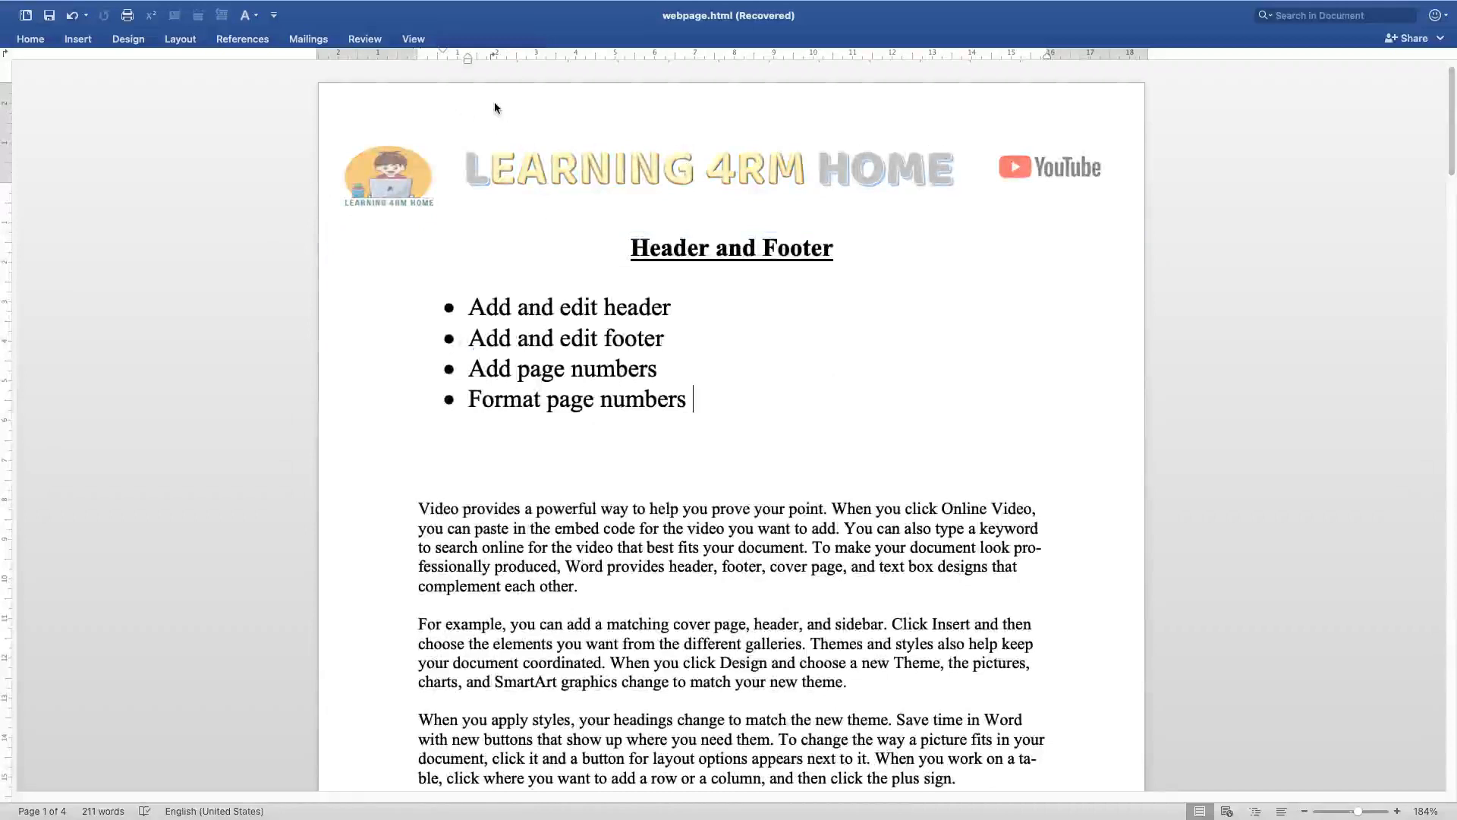
{"action": "double_click", "coordinate": [507, 118]}
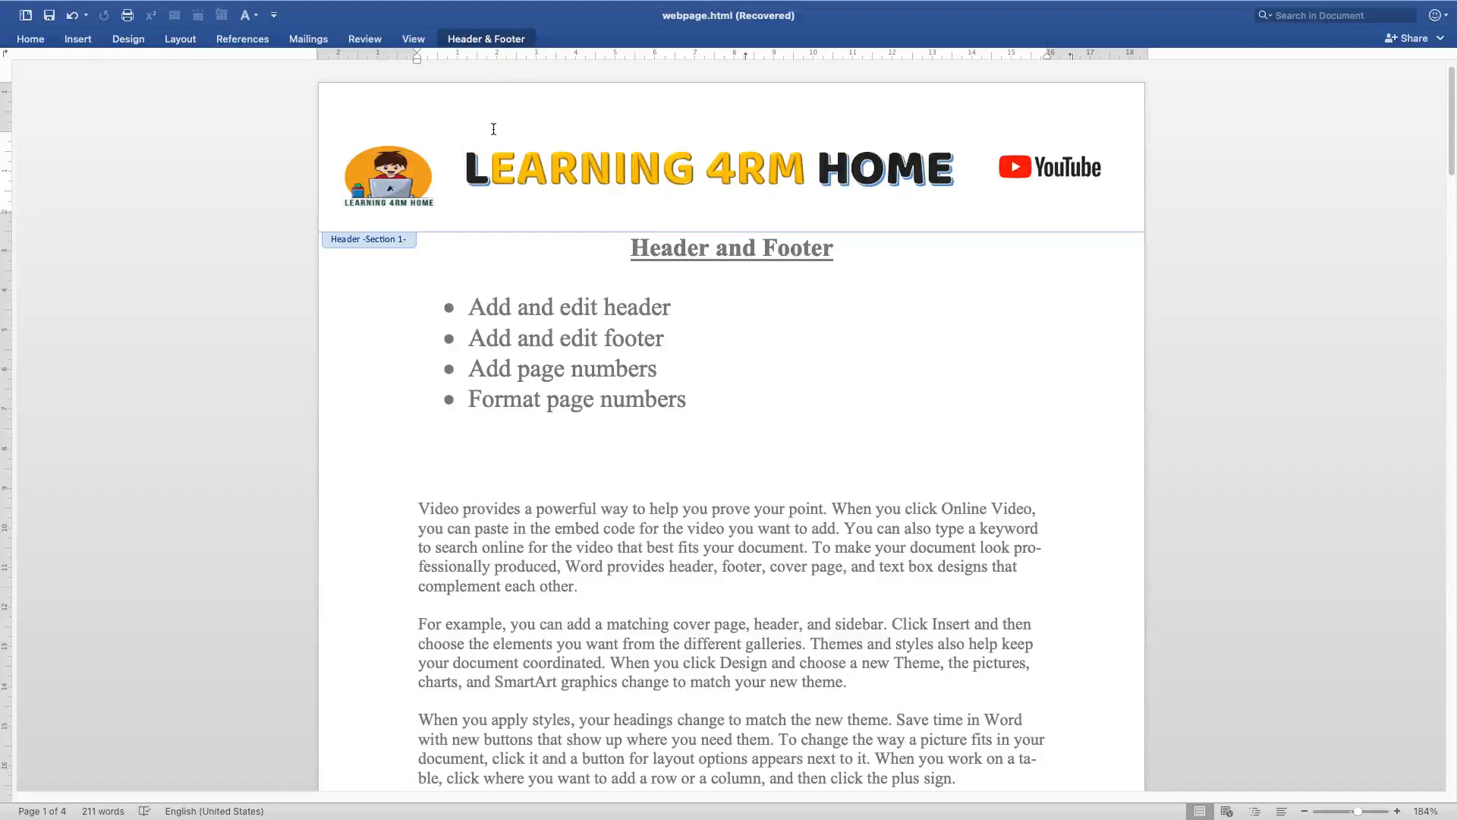
{"action": "left_click", "coordinate": [488, 39]}
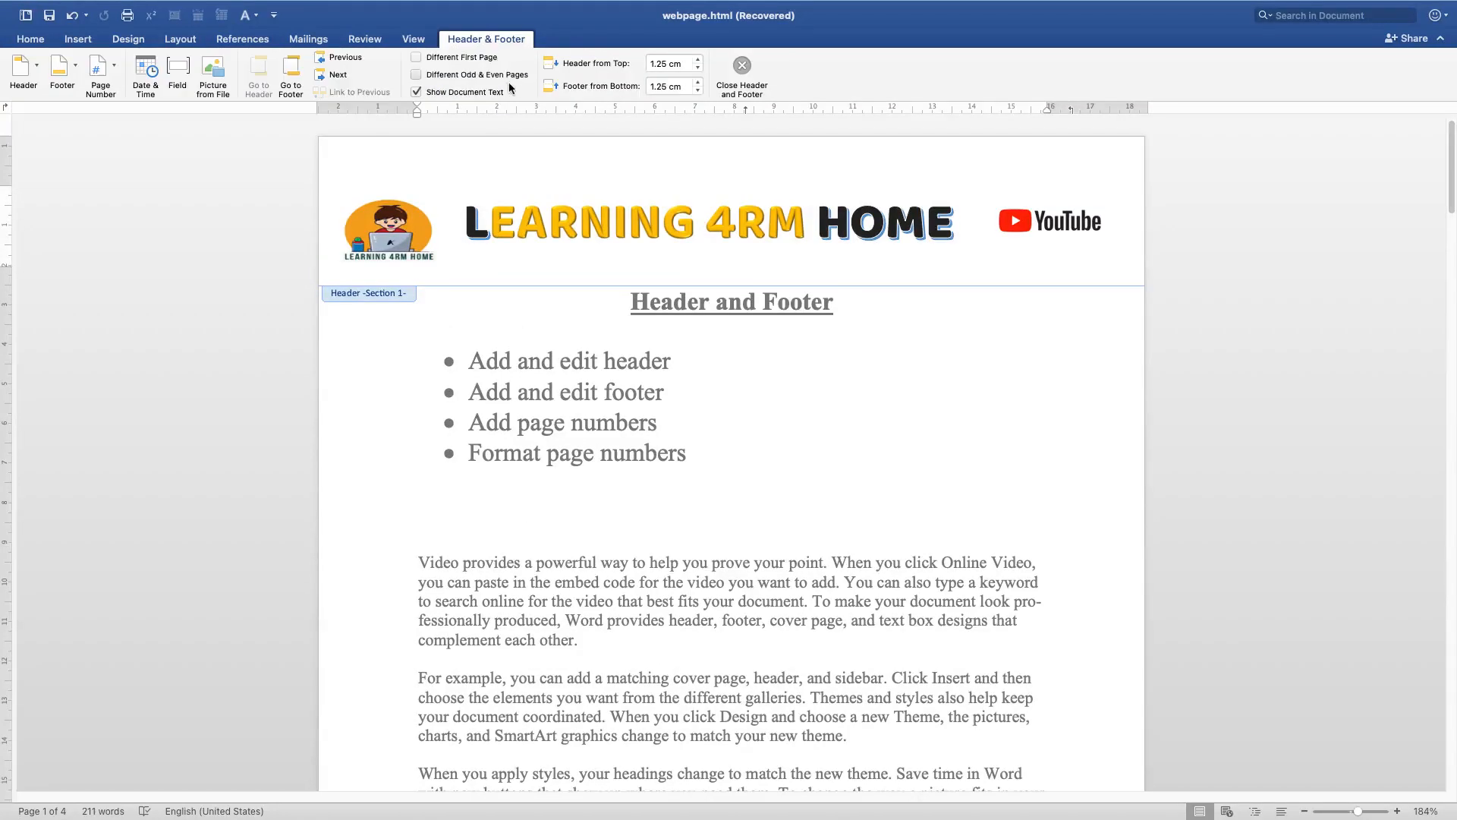
Turn the Different Odd & Even Pages option back on
{"action": "left_click", "coordinate": [441, 77]}
{"action": "scroll", "coordinate": [565, 497], "scroll_direction": "down", "scroll_amount": 15}
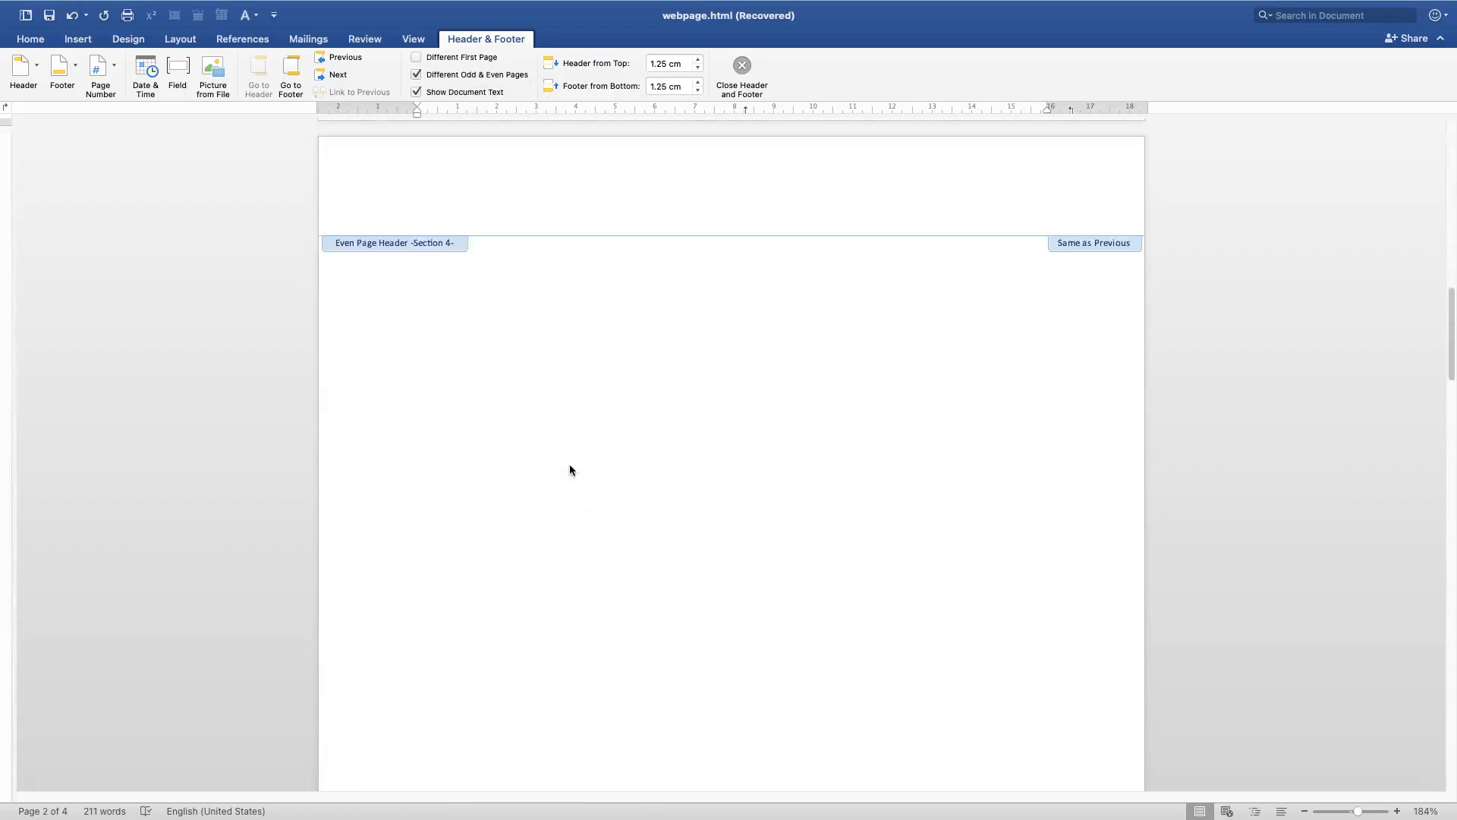
{"action": "scroll", "coordinate": [569, 463], "scroll_direction": "up", "scroll_amount": 5}
Enter LEARNING 4RM HOME in the even page header on page 2
{"action": "left_click", "coordinate": [529, 478]}
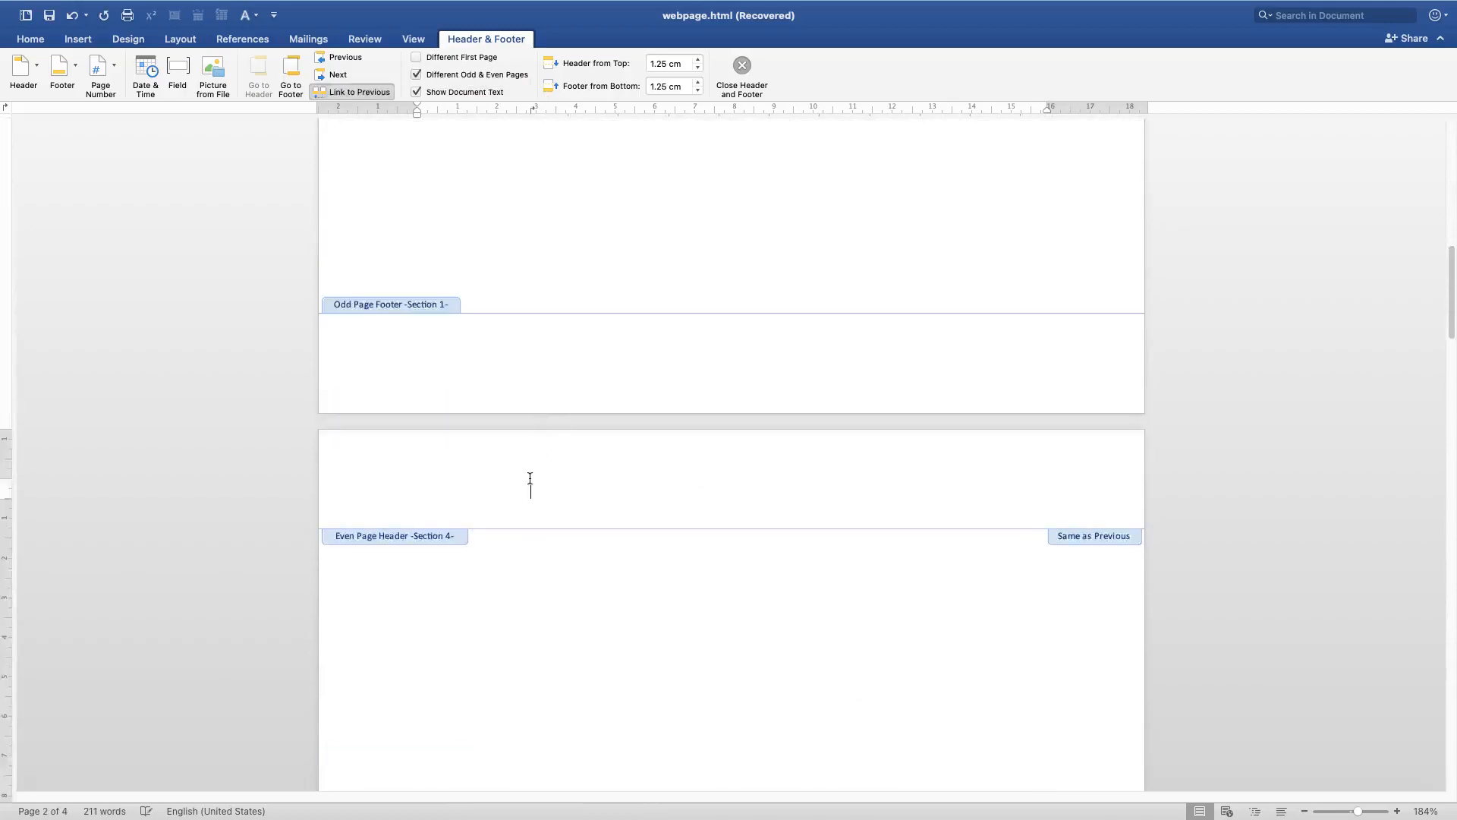
{"action": "double_click", "coordinate": [566, 617]}
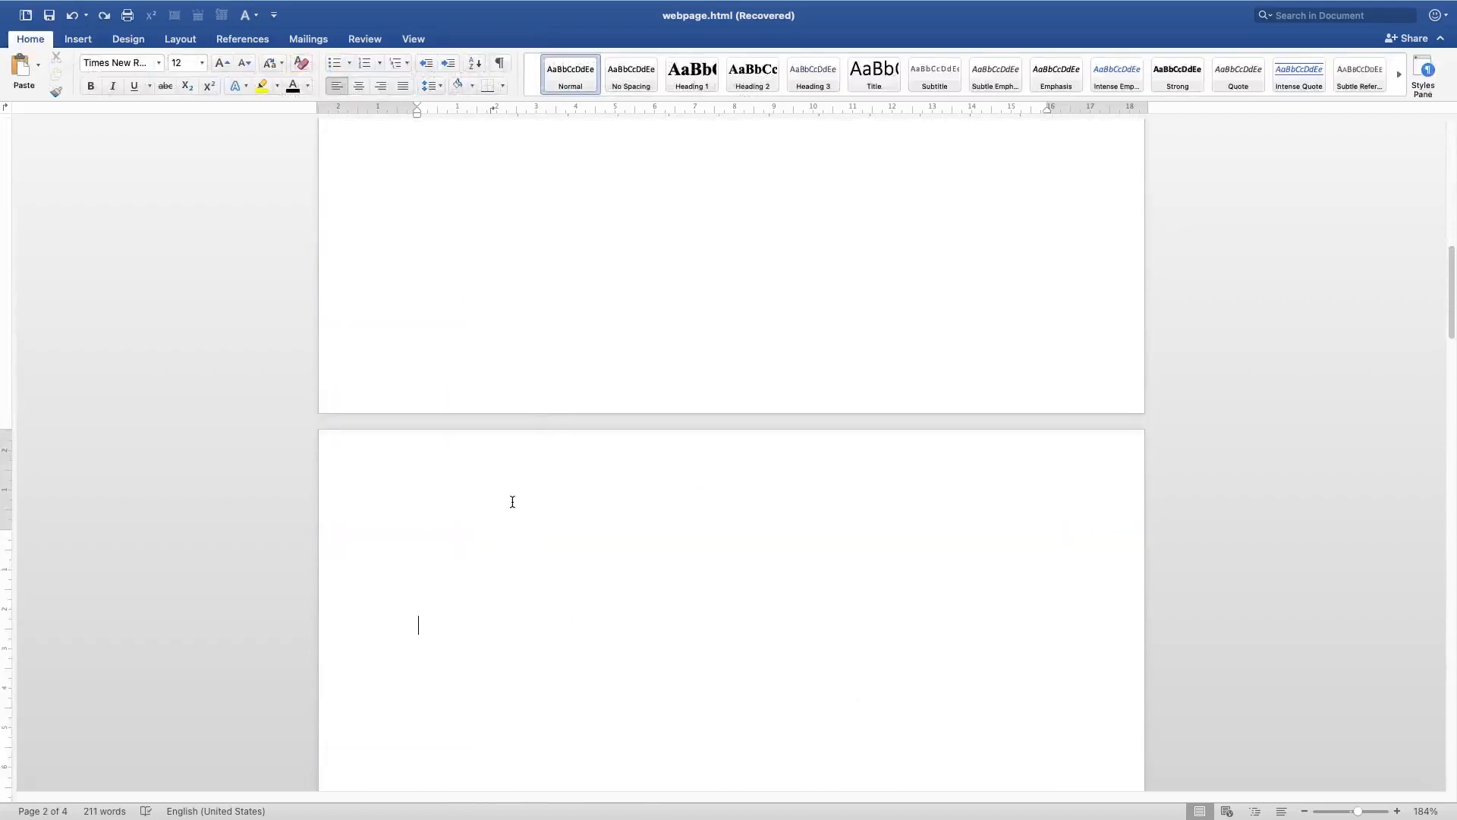
{"action": "double_click", "coordinate": [526, 472]}
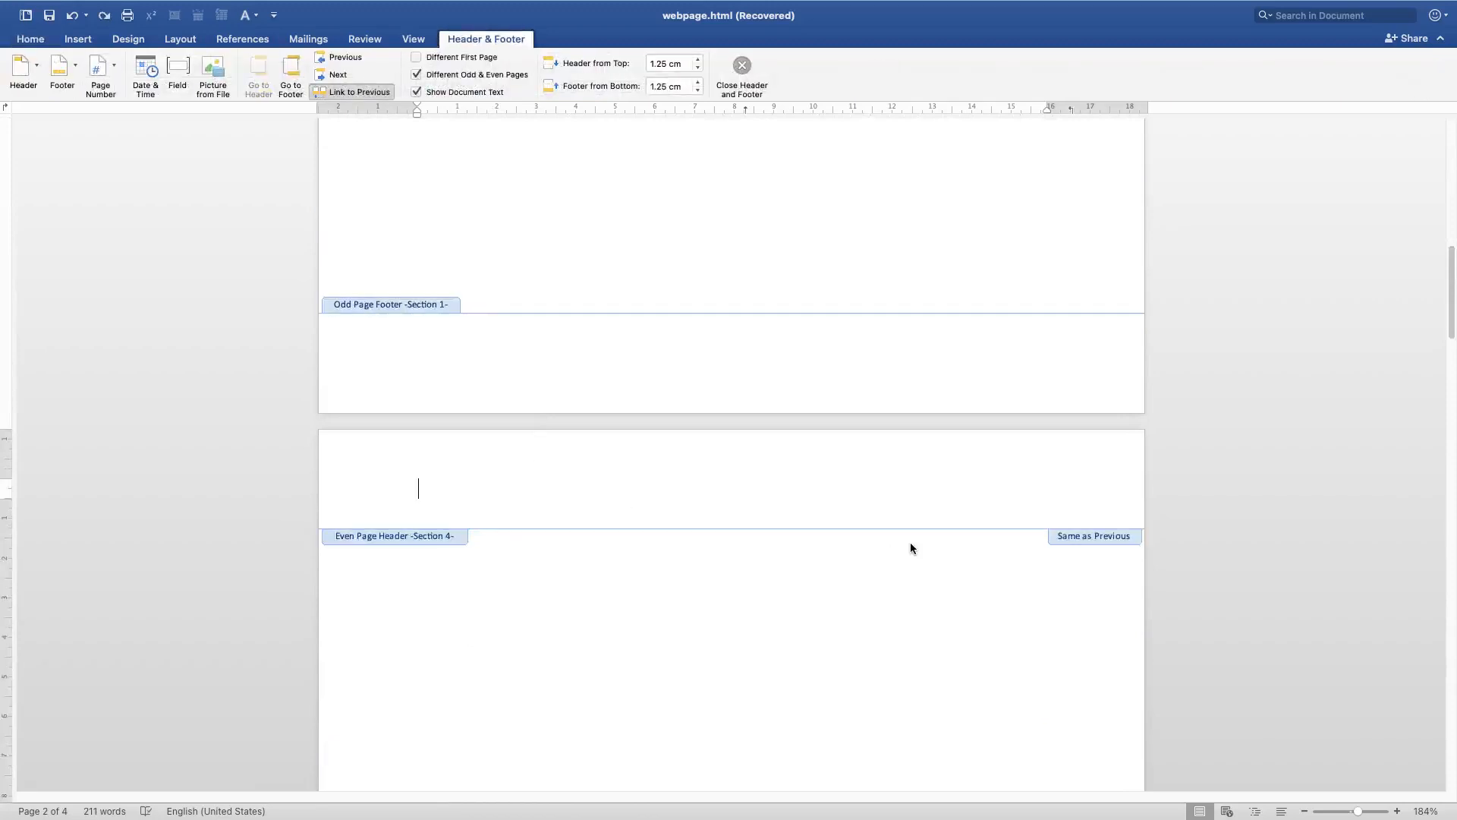
{"action": "type", "text": "LEARNING 4RM HOME"}
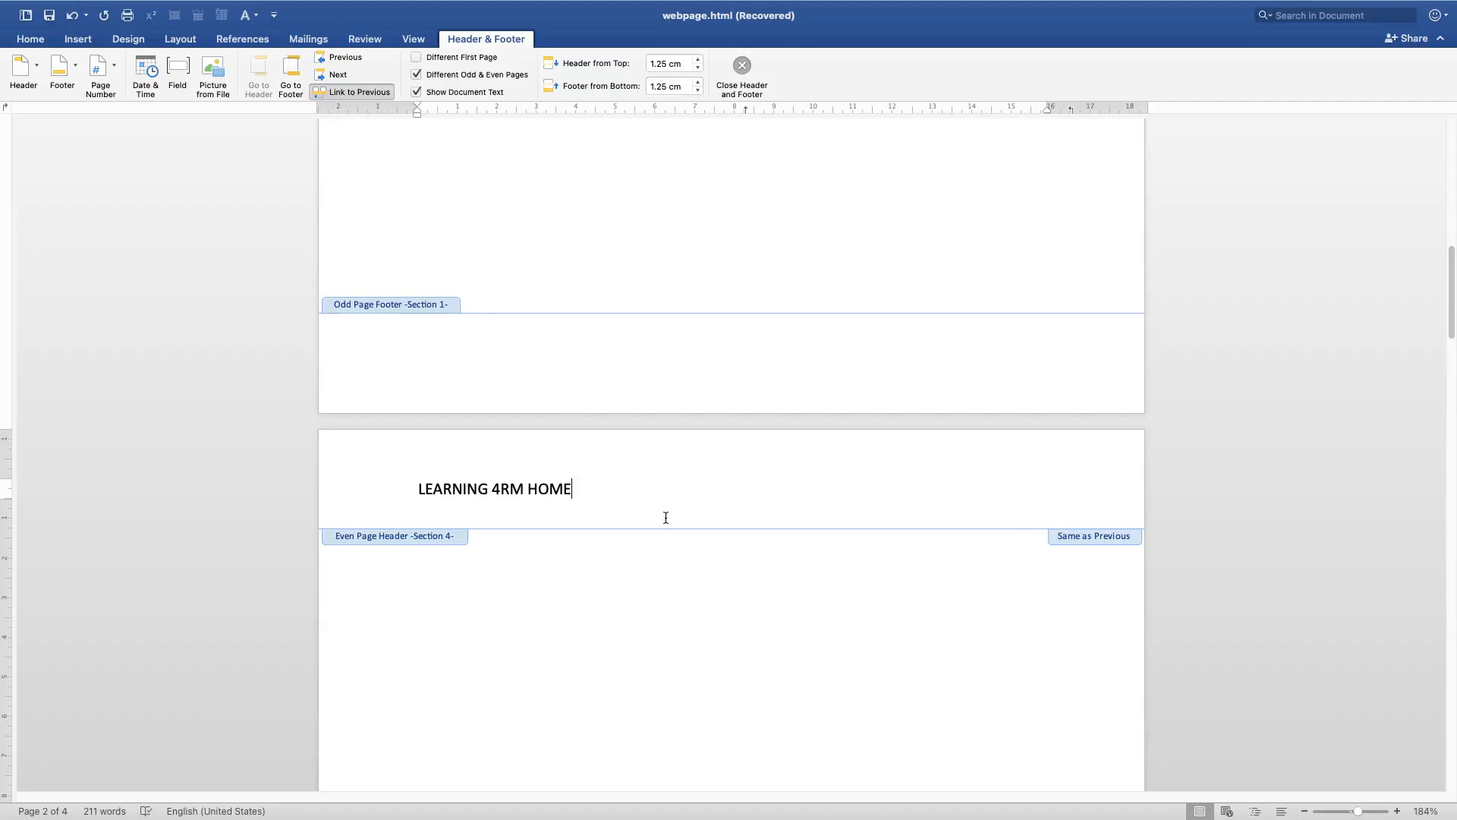
Scroll through the pages to compare the even and odd page headers
{"action": "scroll", "coordinate": [624, 622], "scroll_direction": "down", "scroll_amount": 15}
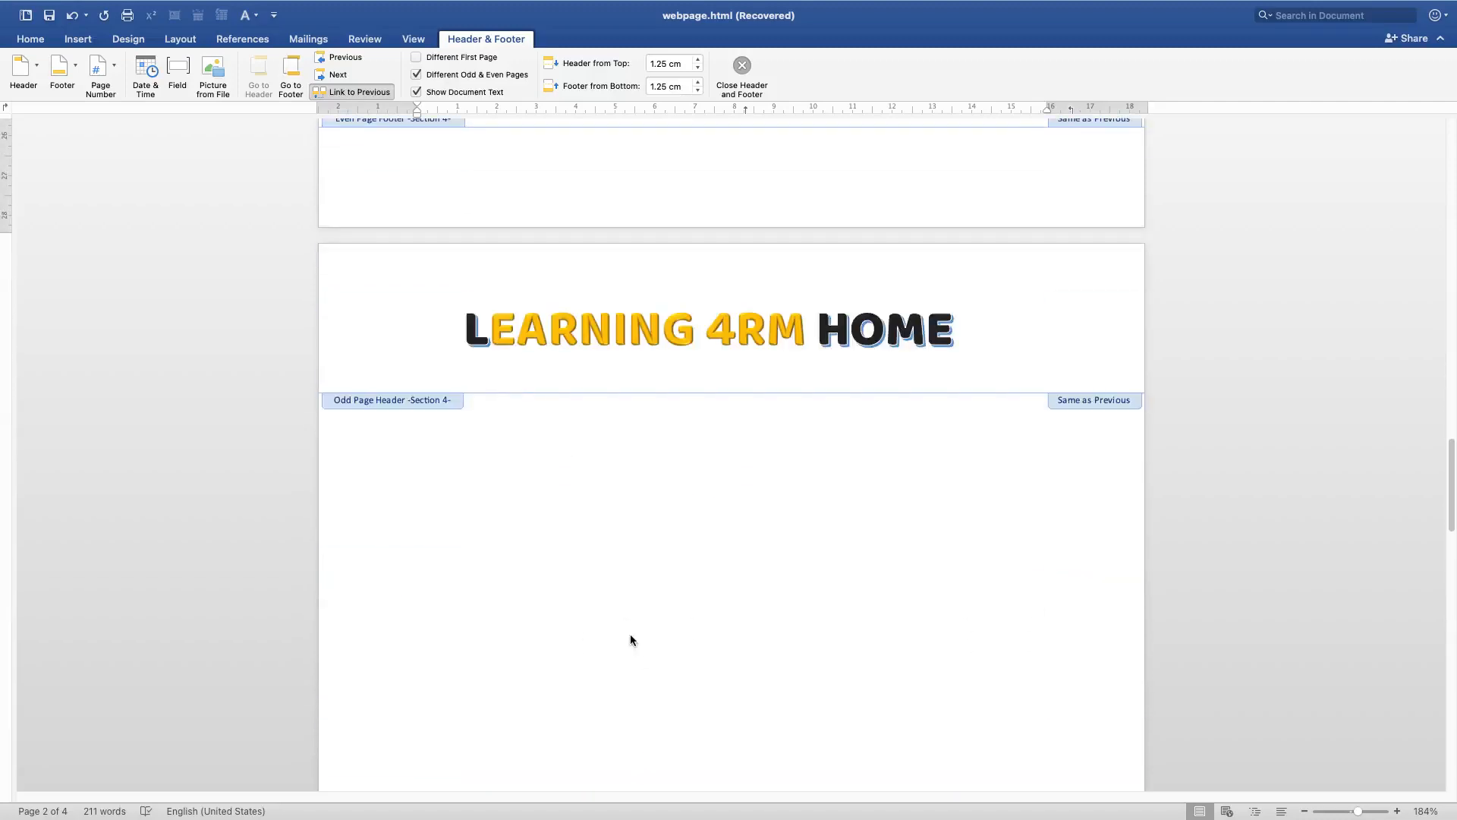
{"action": "scroll", "coordinate": [622, 608], "scroll_direction": "up", "scroll_amount": 15}
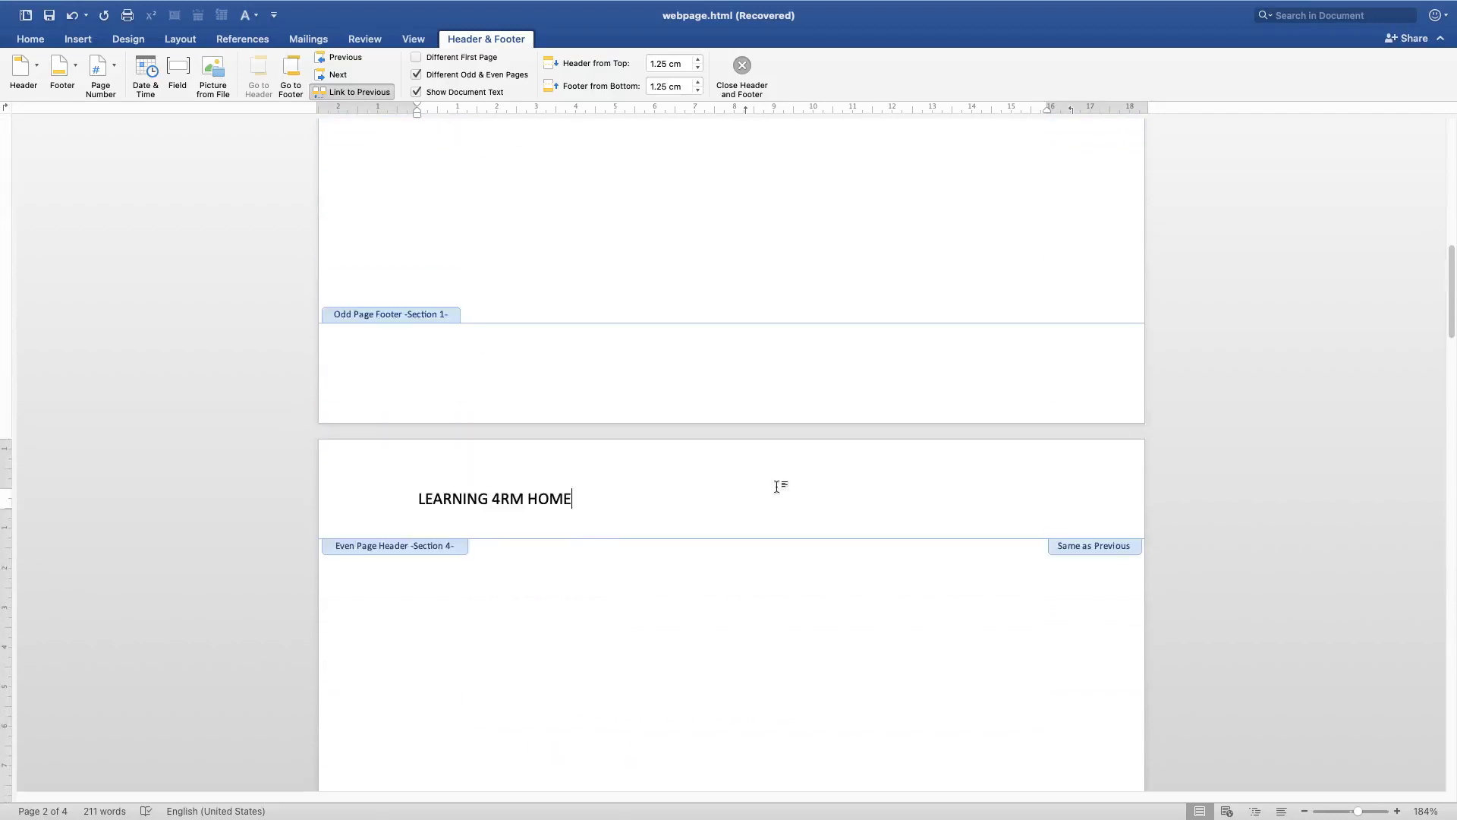
{"action": "scroll", "coordinate": [667, 770], "scroll_direction": "down", "scroll_amount": 2}
{"action": "scroll", "coordinate": [666, 770], "scroll_direction": "down", "scroll_amount": 20}
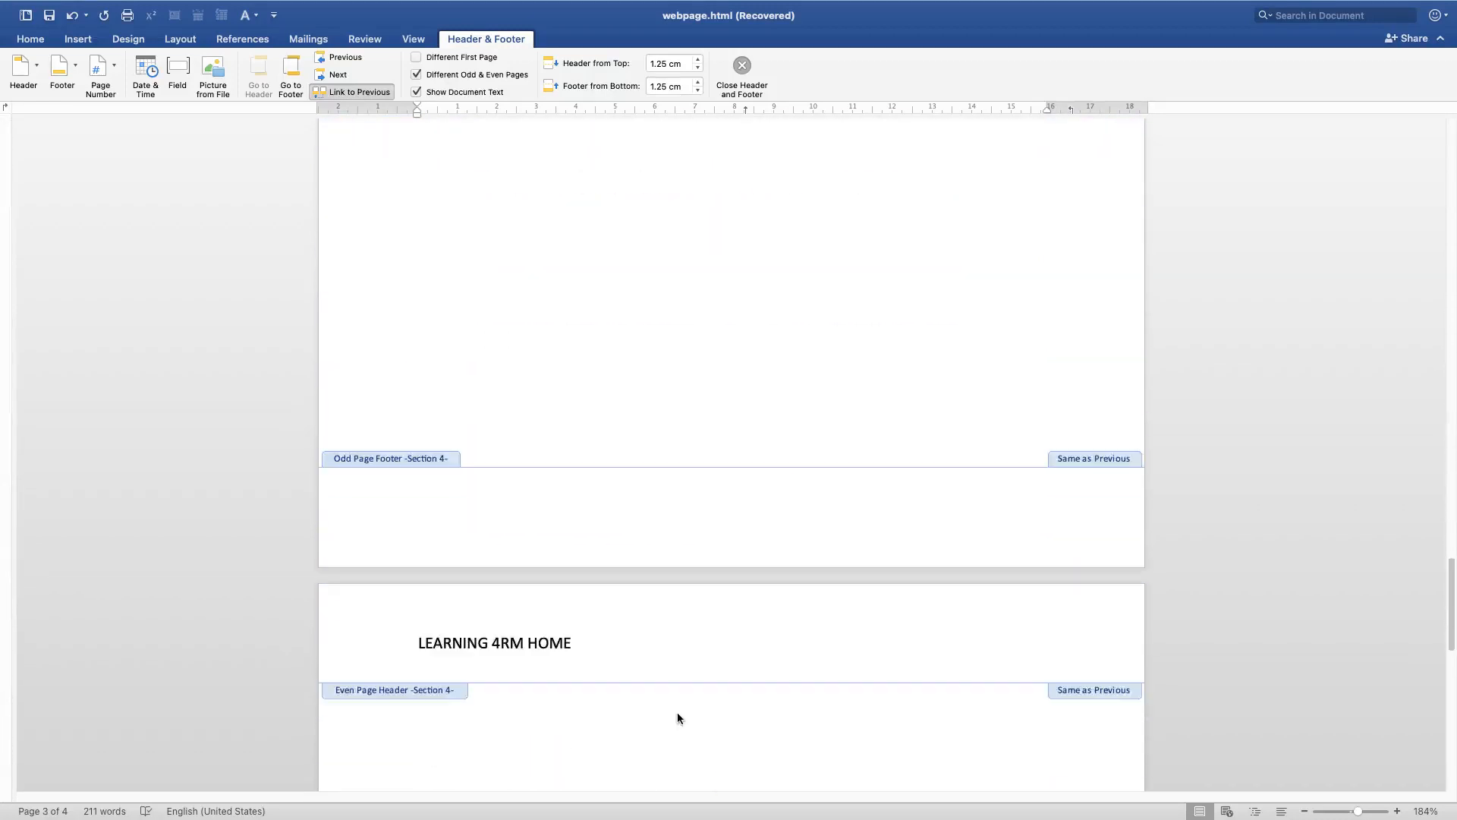
{"action": "scroll", "coordinate": [706, 699], "scroll_direction": "up", "scroll_amount": 18}
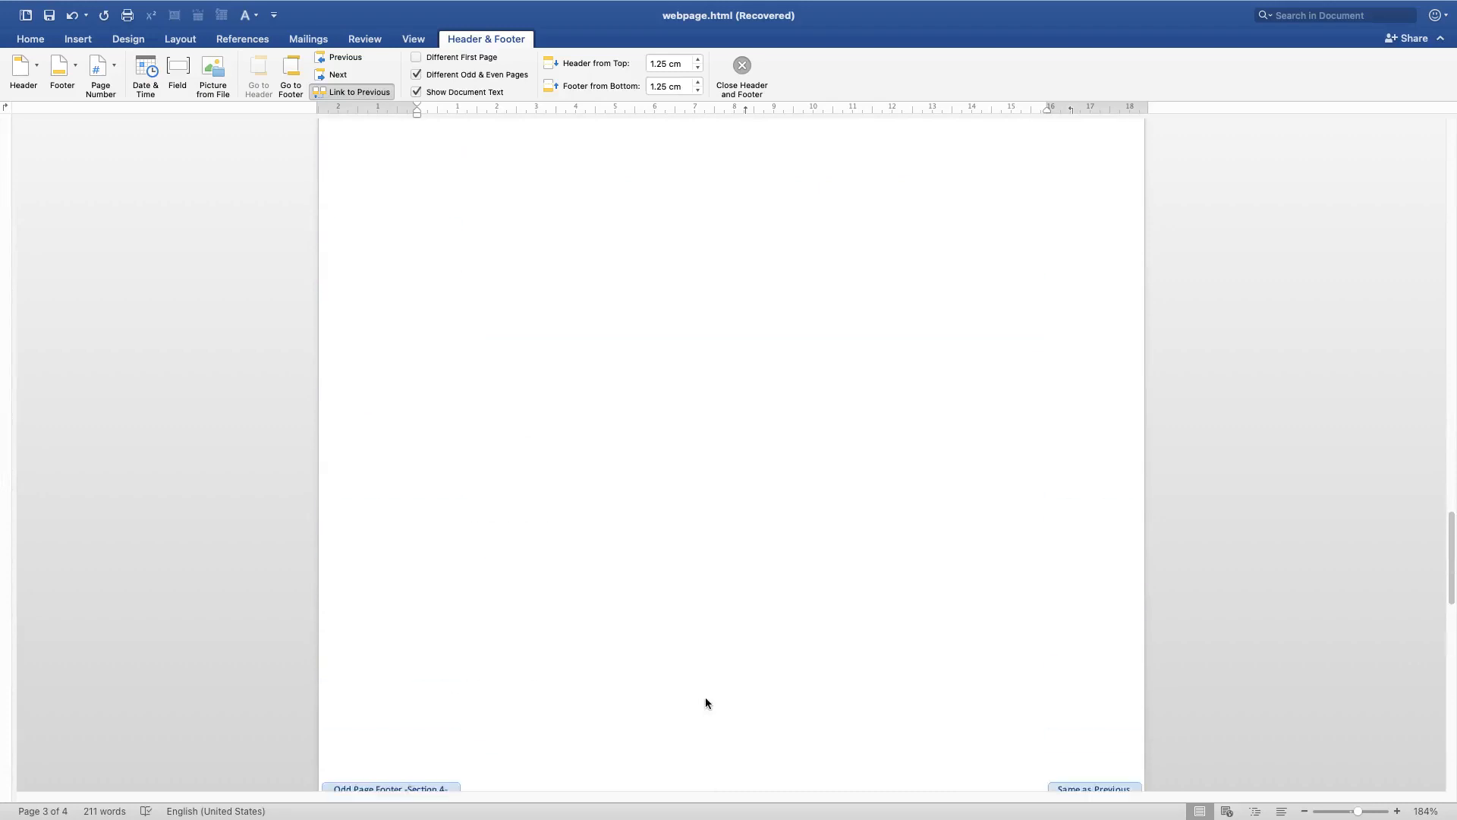
{"action": "scroll", "coordinate": [706, 698], "scroll_direction": "up", "scroll_amount": 12}
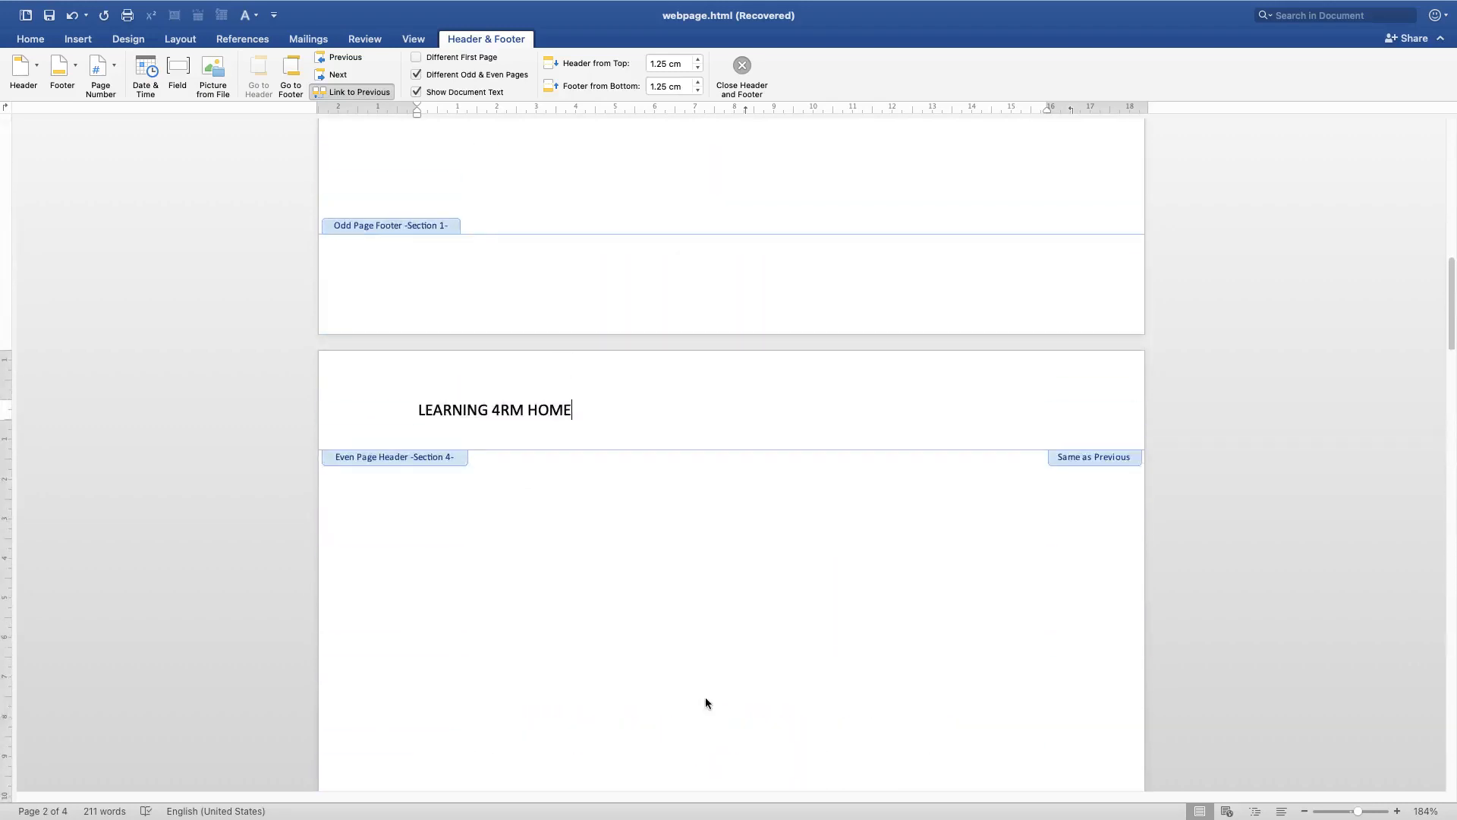
{"action": "scroll", "coordinate": [631, 704], "scroll_direction": "up", "scroll_amount": 12}
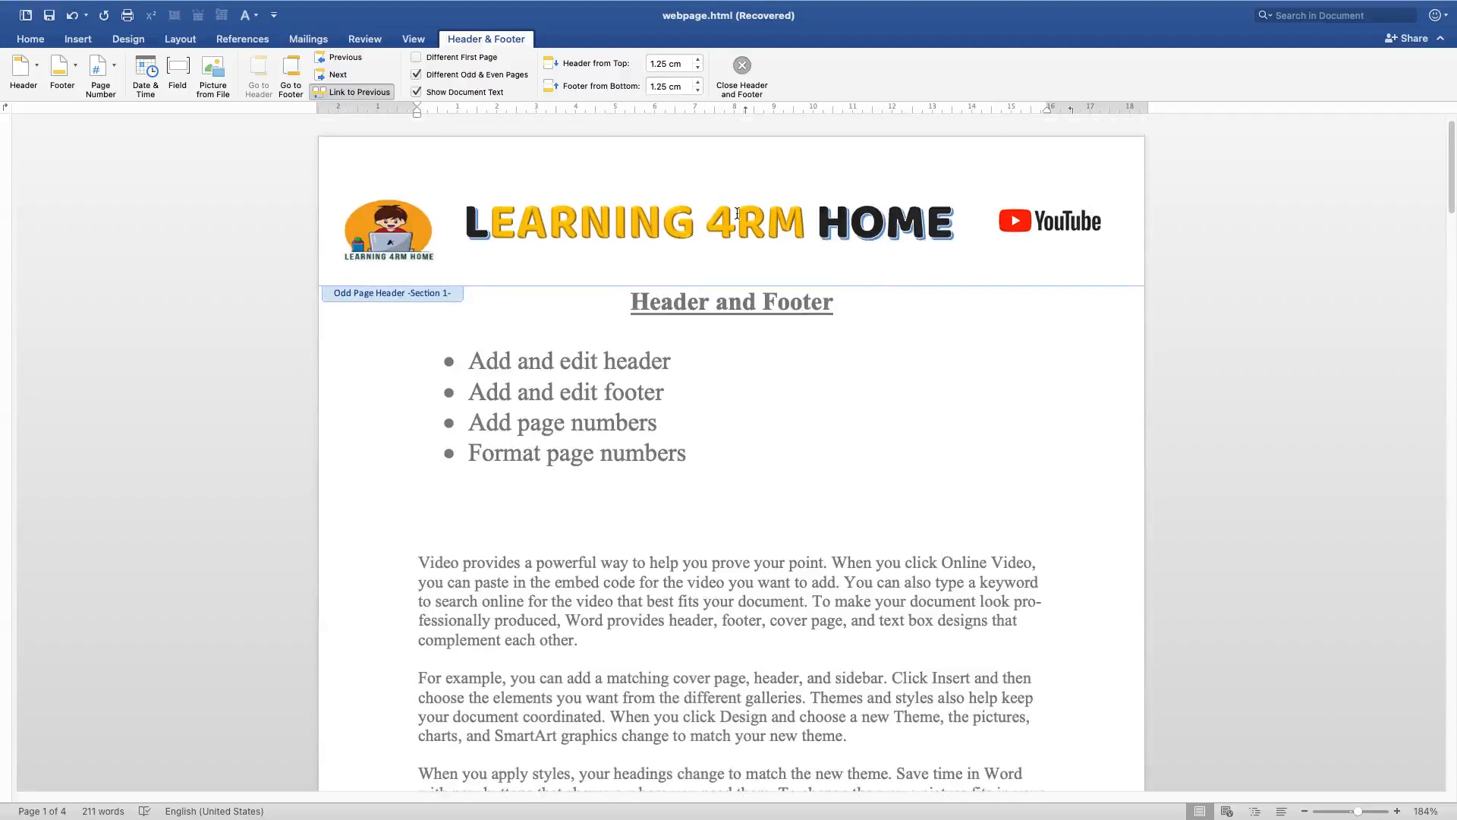
{"action": "scroll", "coordinate": [653, 630], "scroll_direction": "down", "scroll_amount": 12}
{"action": "scroll", "coordinate": [650, 608], "scroll_direction": "down", "scroll_amount": 3}
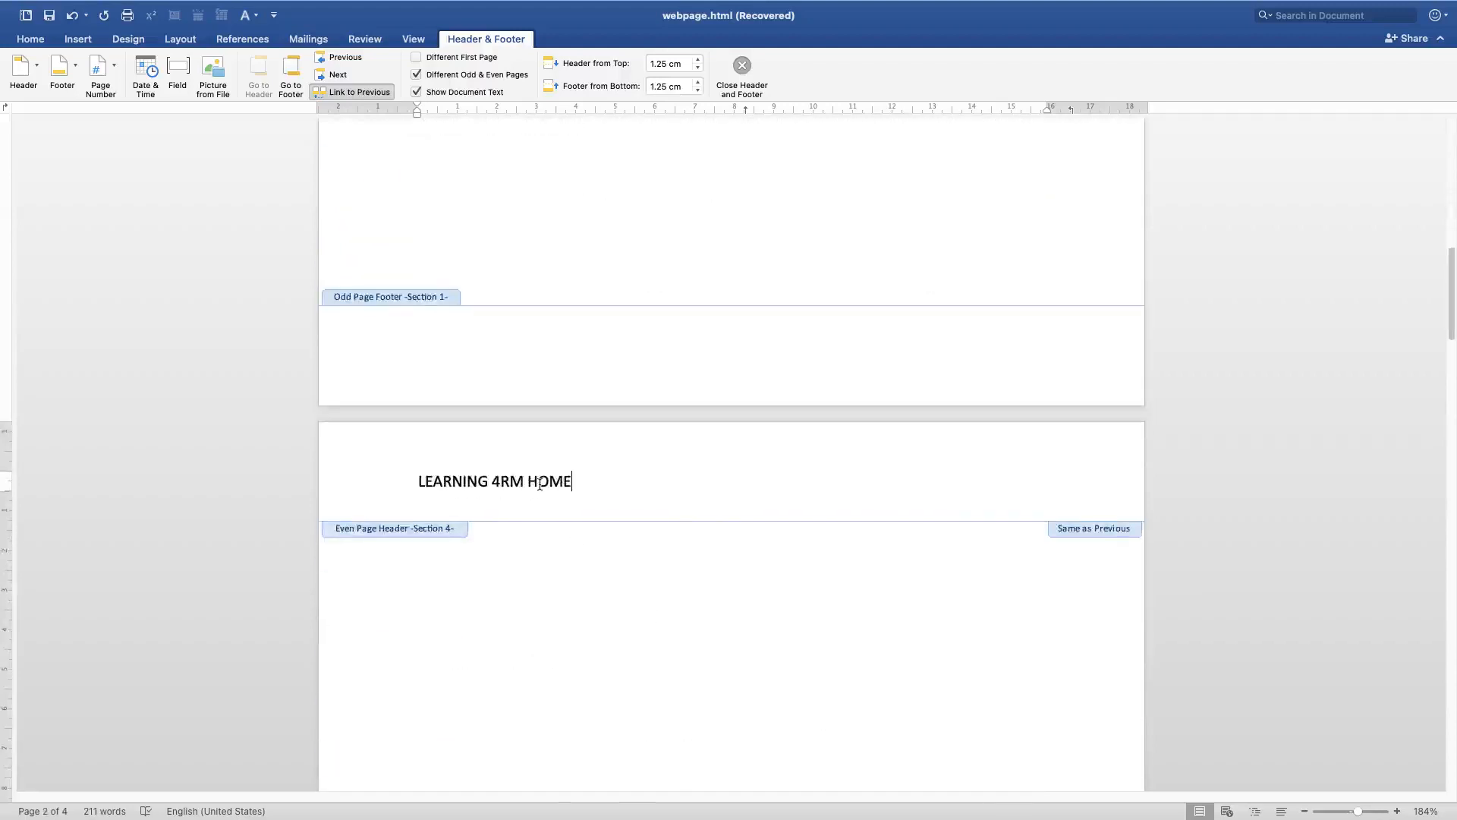
Delete the text typed into the even page header
{"action": "triple_click", "coordinate": [616, 476]}
{"action": "key", "text": "BackSpace"}
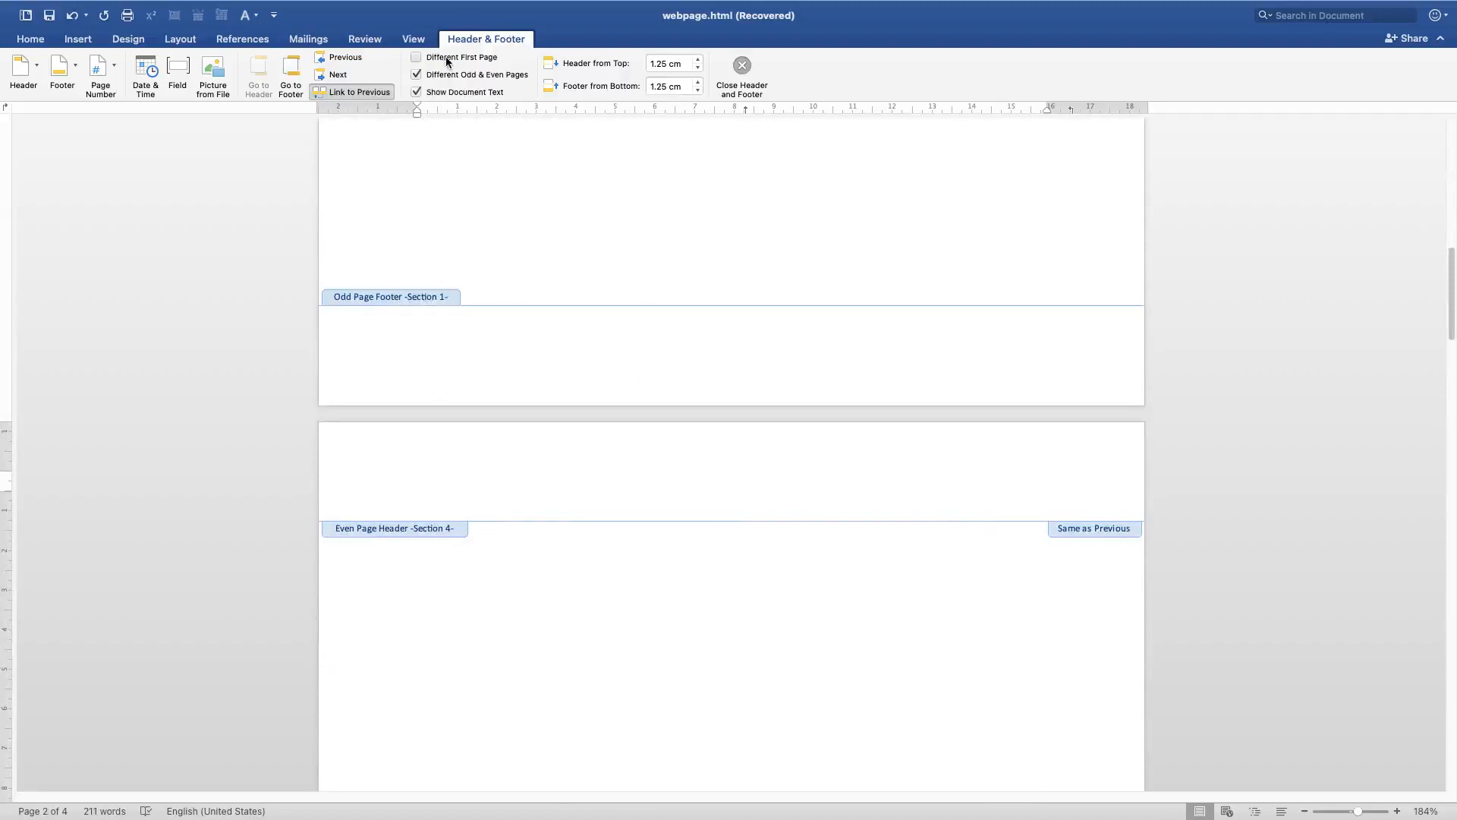
Turn on the Different First Page option for the header
{"action": "scroll", "coordinate": [453, 226], "scroll_direction": "up", "scroll_amount": 5}
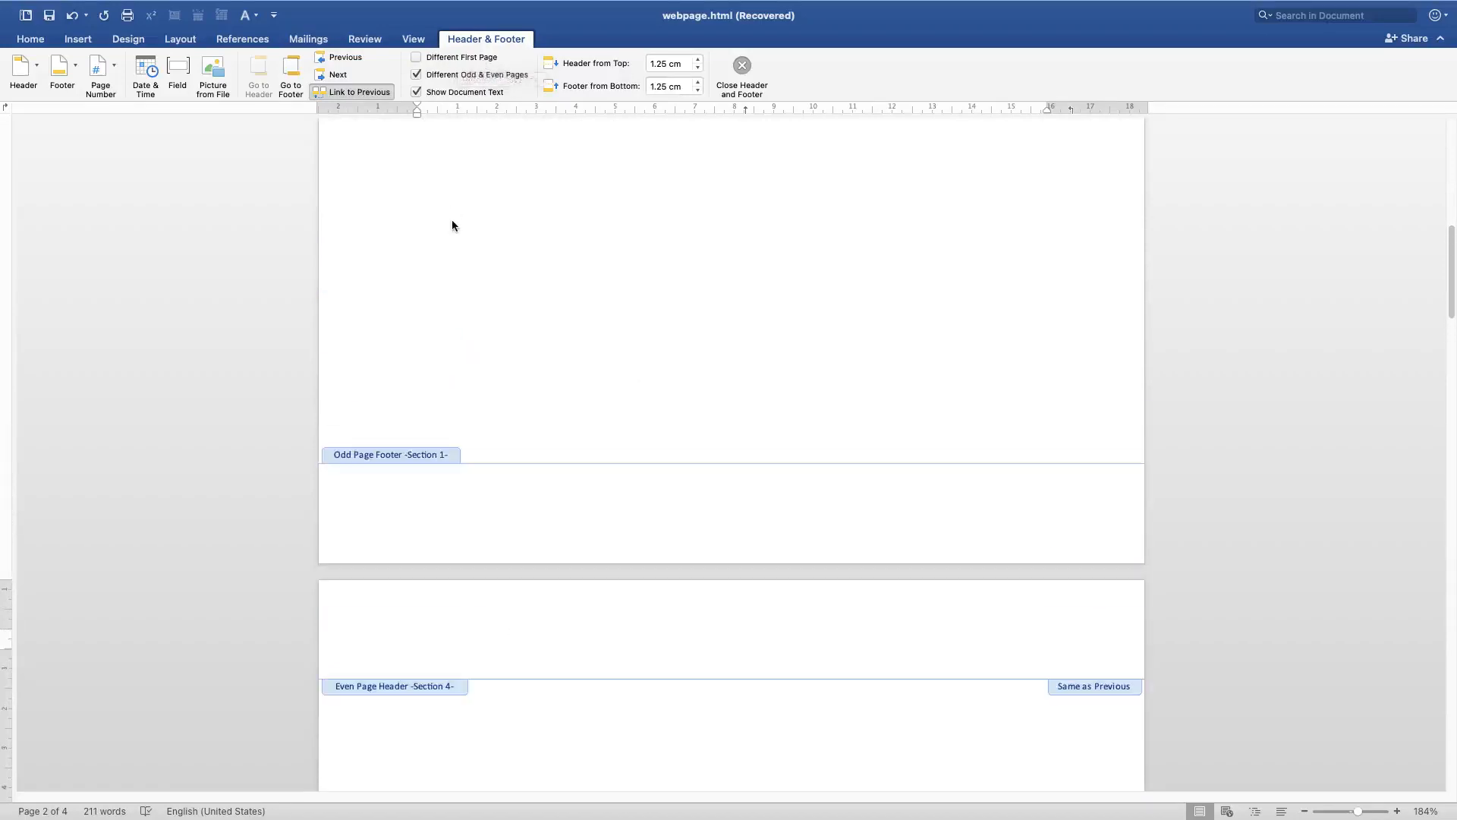
{"action": "left_click", "coordinate": [452, 57]}
{"action": "scroll", "coordinate": [516, 409], "scroll_direction": "up", "scroll_amount": 5}
{"action": "scroll", "coordinate": [529, 478], "scroll_direction": "up", "scroll_amount": 5}
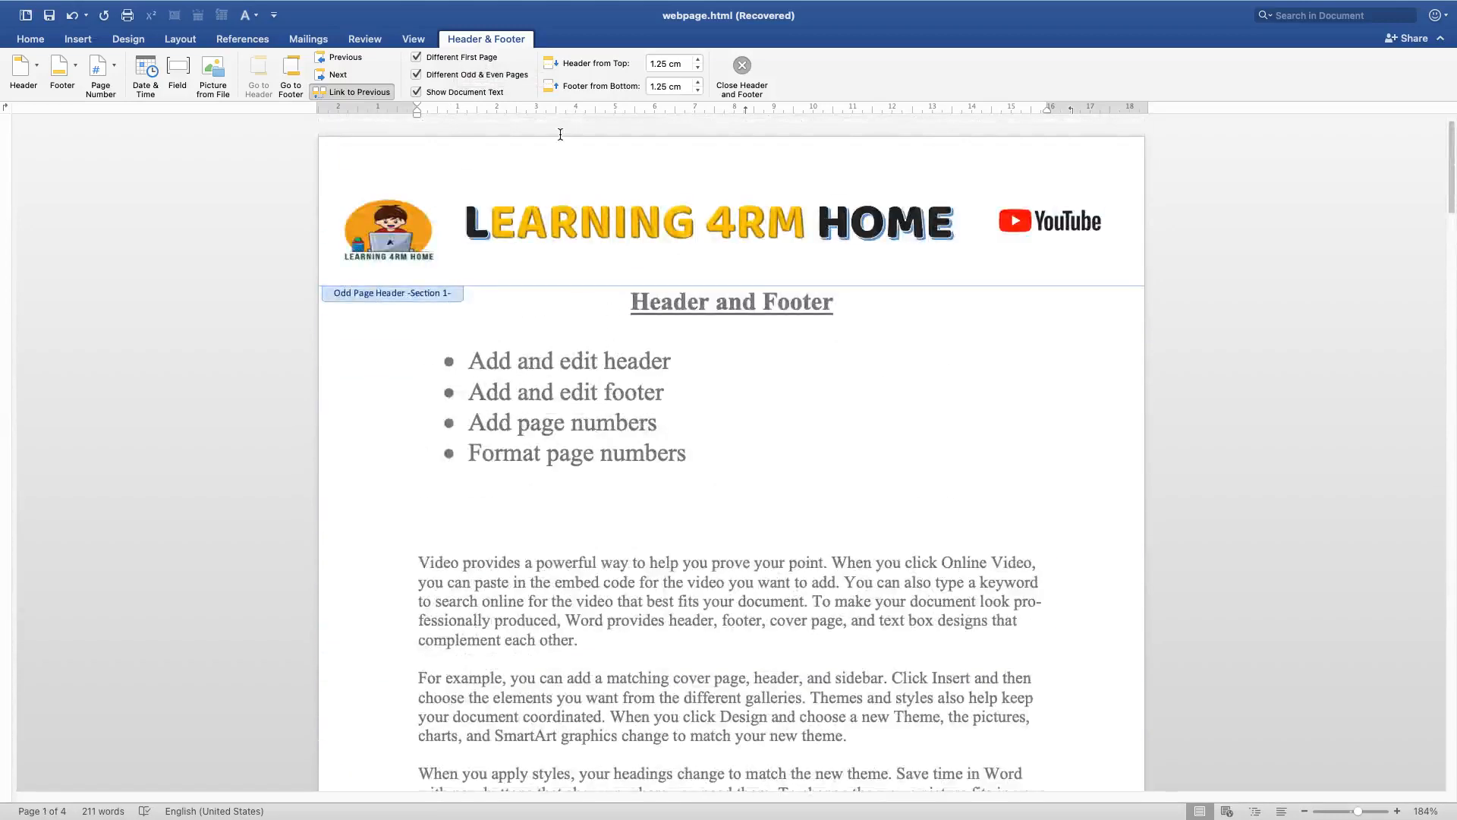
Disable Different Odd & Even Pages so later pages share one header
{"action": "left_click", "coordinate": [446, 77]}
{"action": "scroll", "coordinate": [540, 418], "scroll_direction": "down", "scroll_amount": 10}
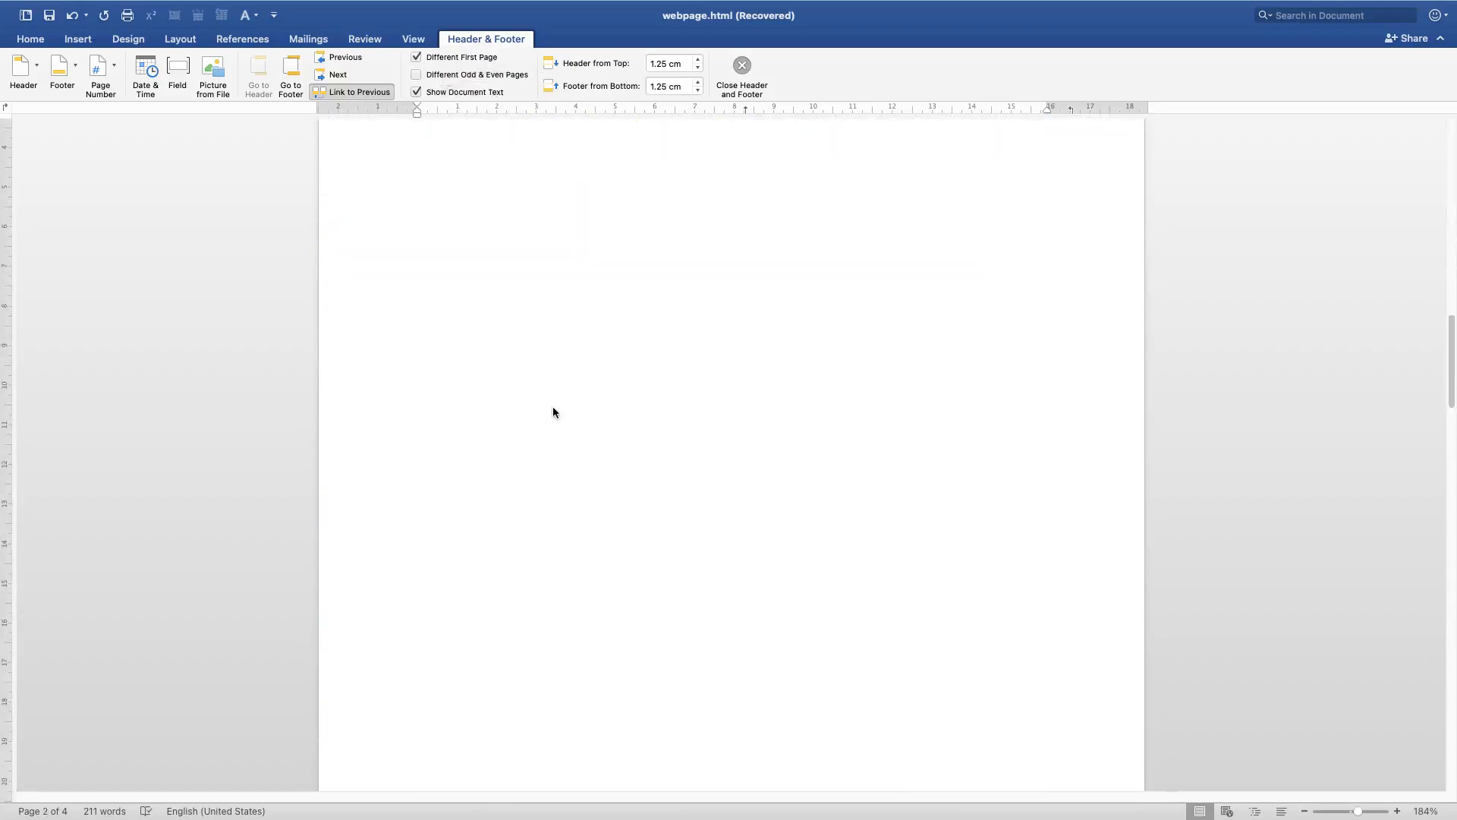
{"action": "scroll", "coordinate": [553, 413], "scroll_direction": "down", "scroll_amount": 10}
{"action": "scroll", "coordinate": [552, 416], "scroll_direction": "up", "scroll_amount": 12}
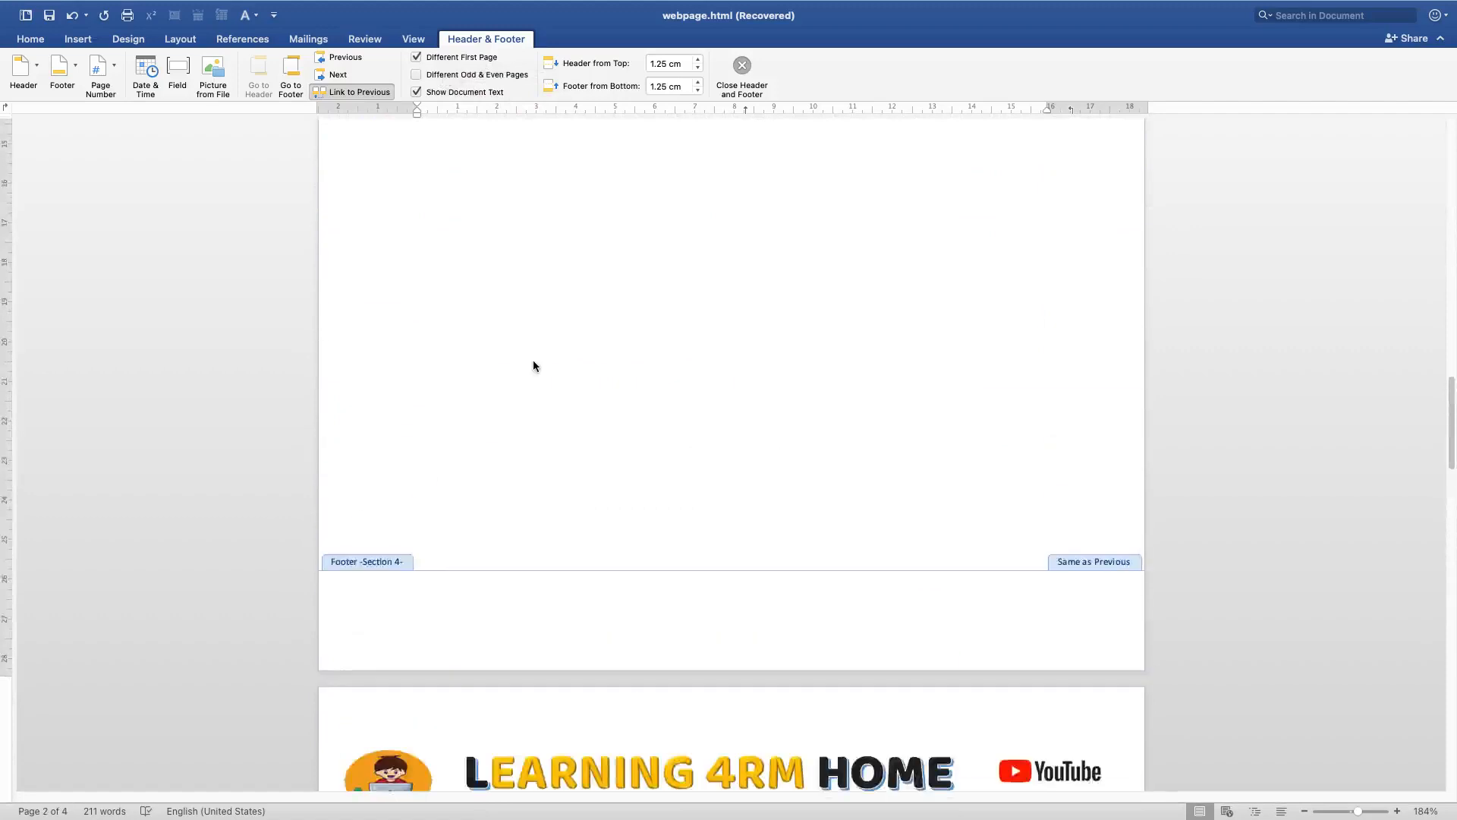
Turn Different Odd & Even Pages back on for the header
{"action": "scroll", "coordinate": [534, 364], "scroll_direction": "down", "scroll_amount": 3}
{"action": "scroll", "coordinate": [513, 455], "scroll_direction": "down", "scroll_amount": 20}
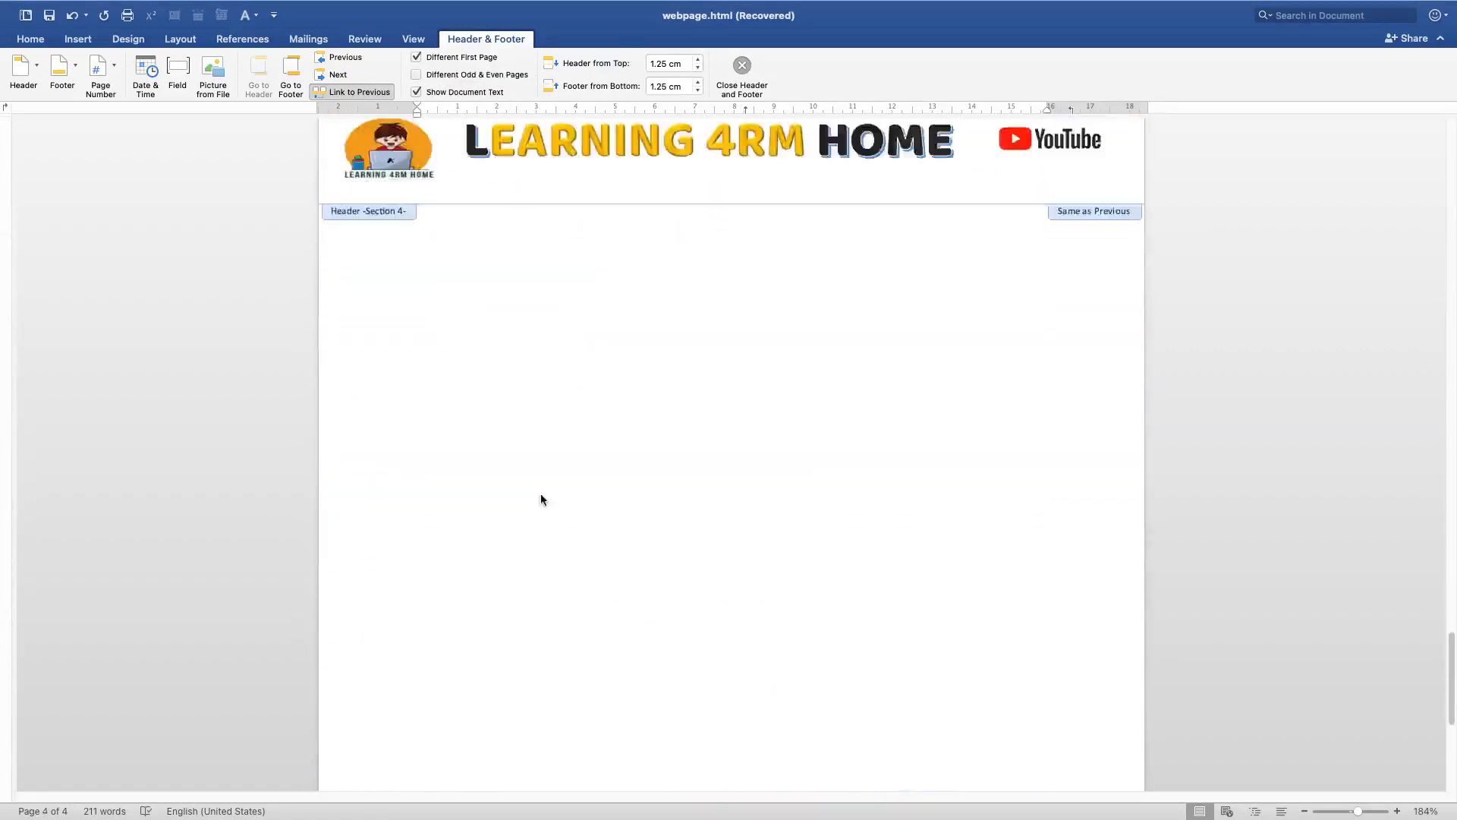
{"action": "scroll", "coordinate": [586, 446], "scroll_direction": "down", "scroll_amount": 10}
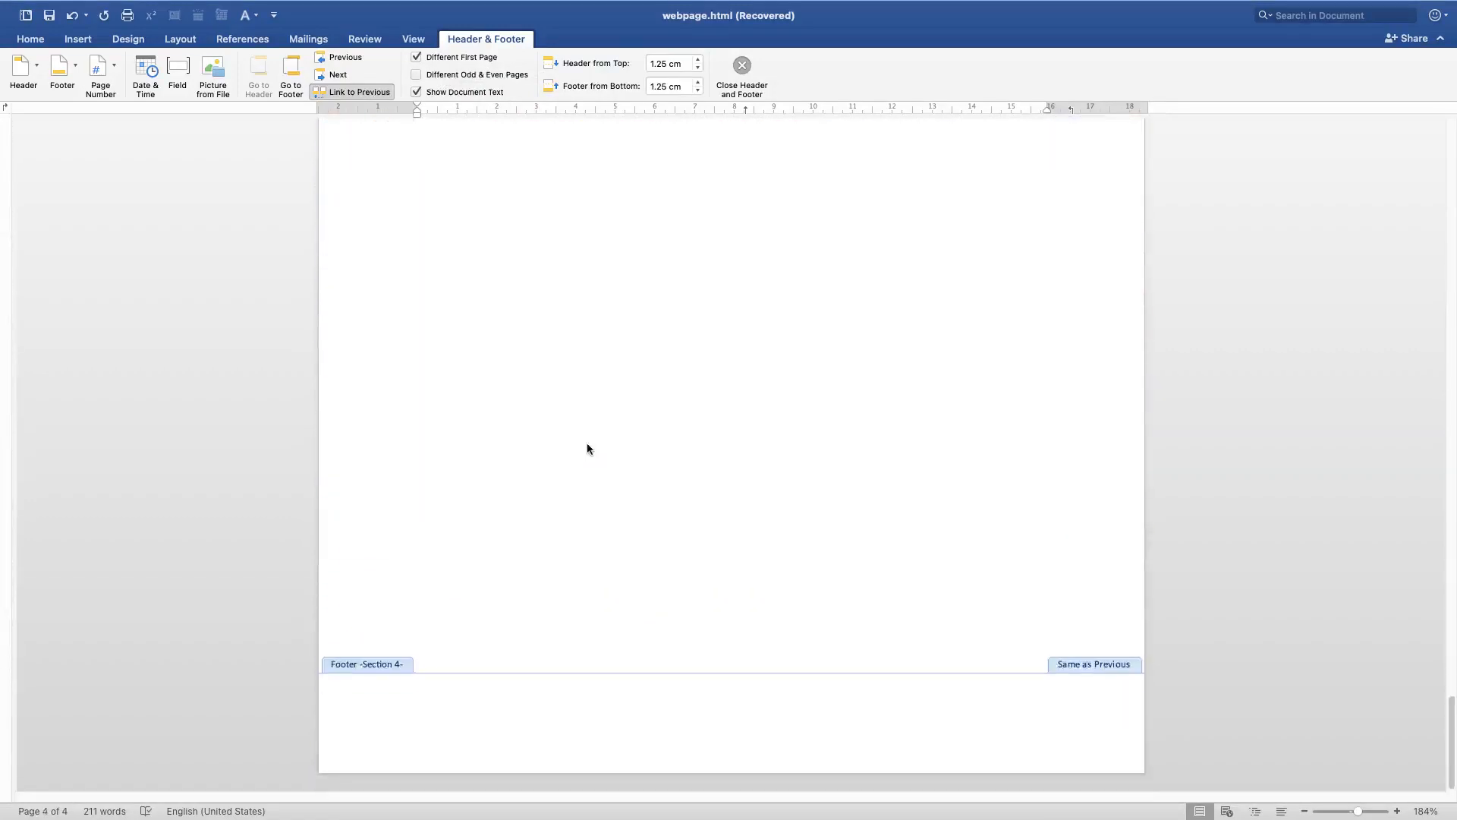
{"action": "scroll", "coordinate": [586, 443], "scroll_direction": "up", "scroll_amount": 10}
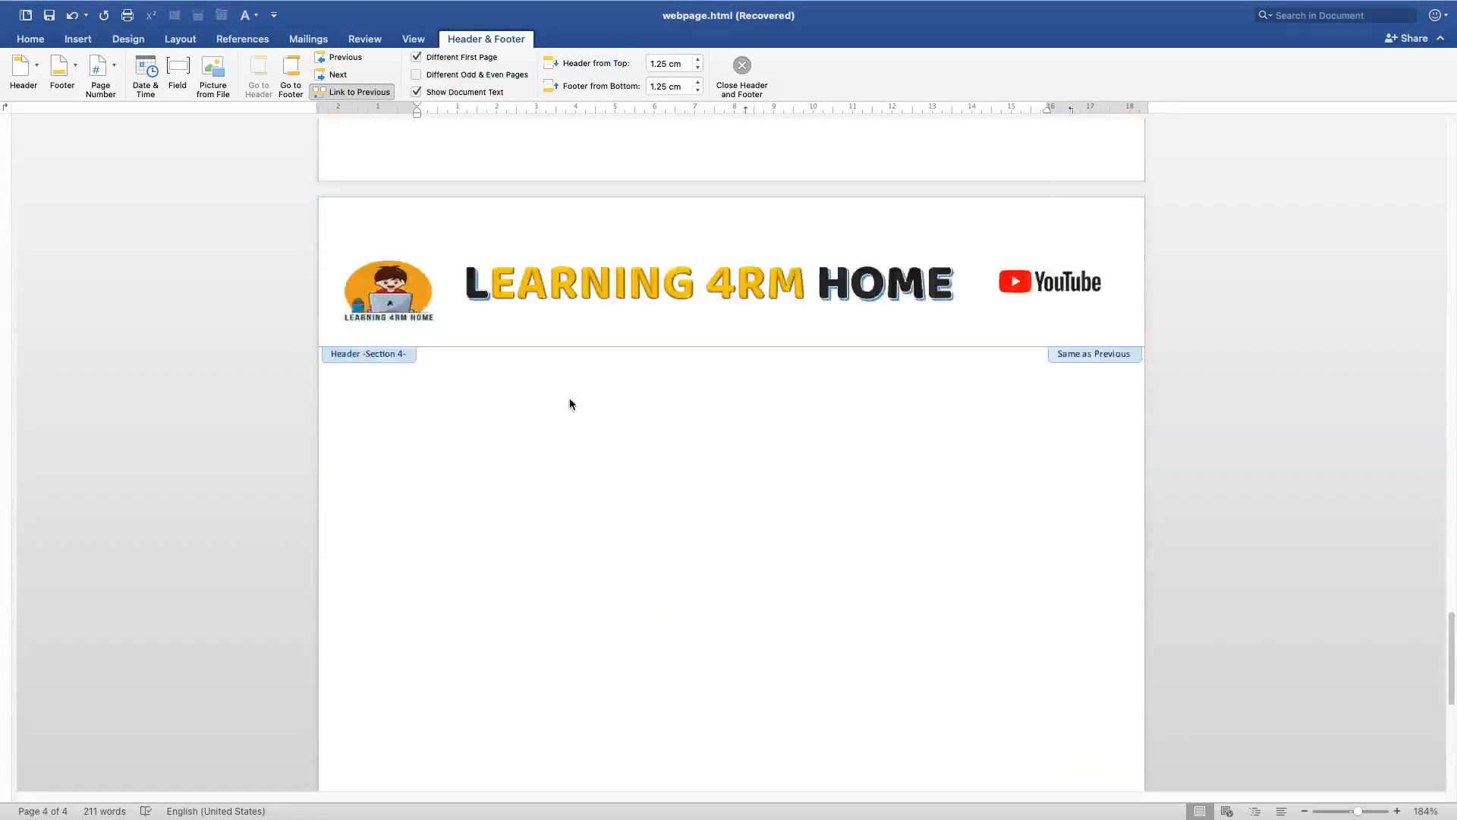
{"action": "left_click", "coordinate": [442, 75]}
{"action": "scroll", "coordinate": [504, 357], "scroll_direction": "up", "scroll_amount": 5}
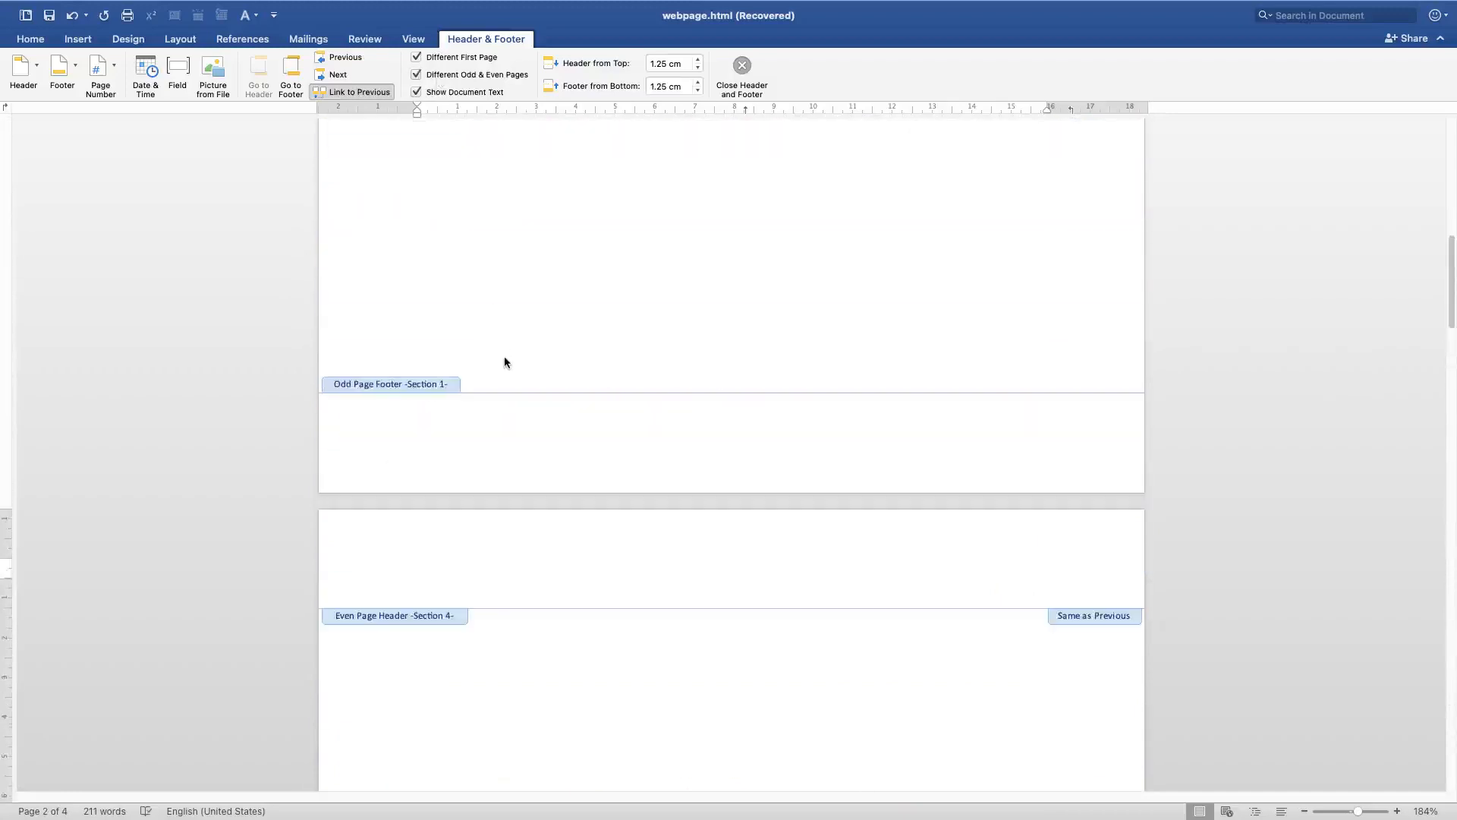
{"action": "scroll", "coordinate": [504, 357], "scroll_direction": "up", "scroll_amount": 10}
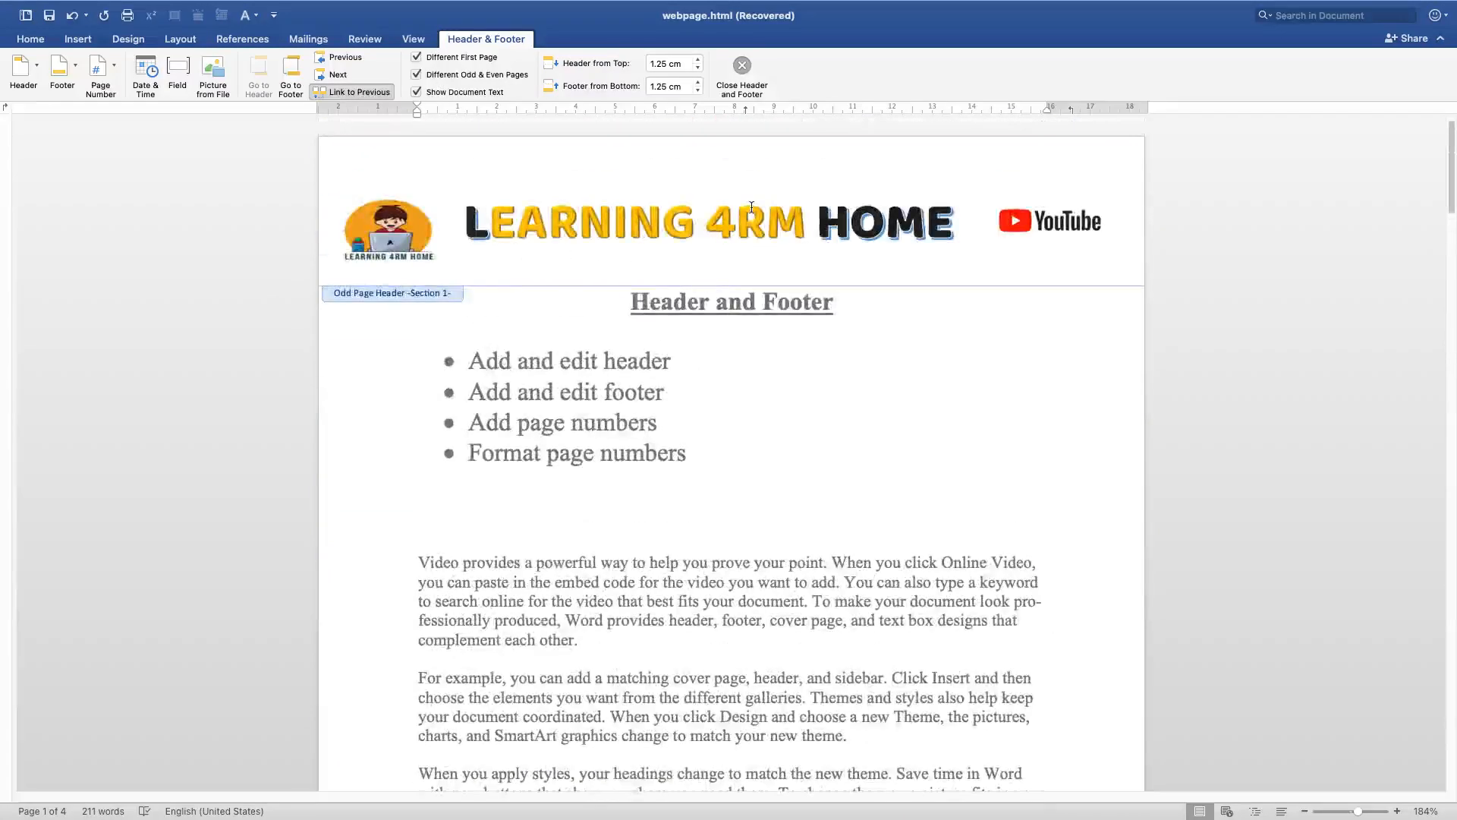
Scroll through the pages to compare the odd and even page headers
{"action": "scroll", "coordinate": [751, 206], "scroll_direction": "down", "scroll_amount": 10}
{"action": "left_click", "coordinate": [434, 459]}
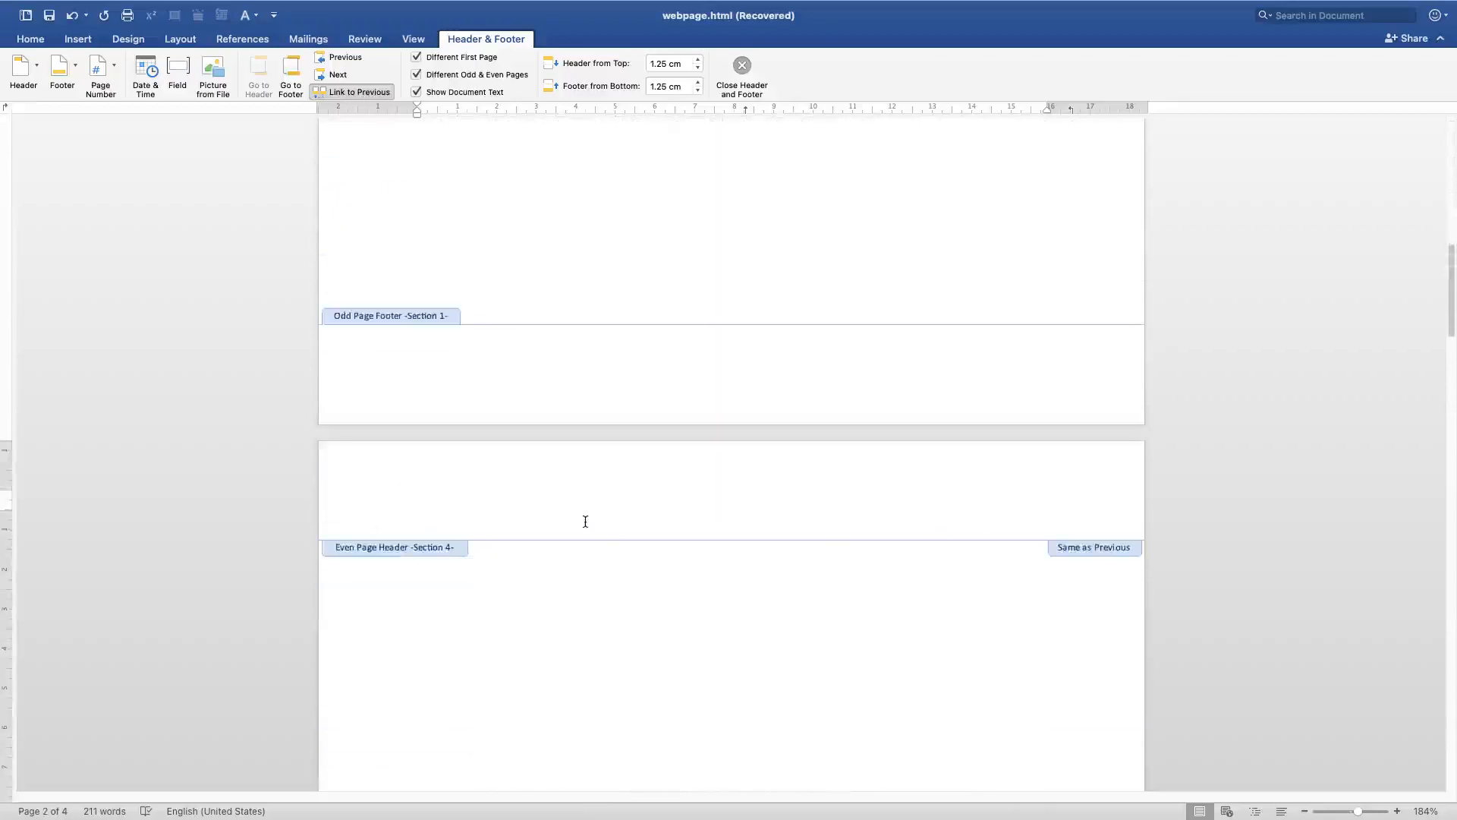
{"action": "scroll", "coordinate": [800, 660], "scroll_direction": "down", "scroll_amount": 15}
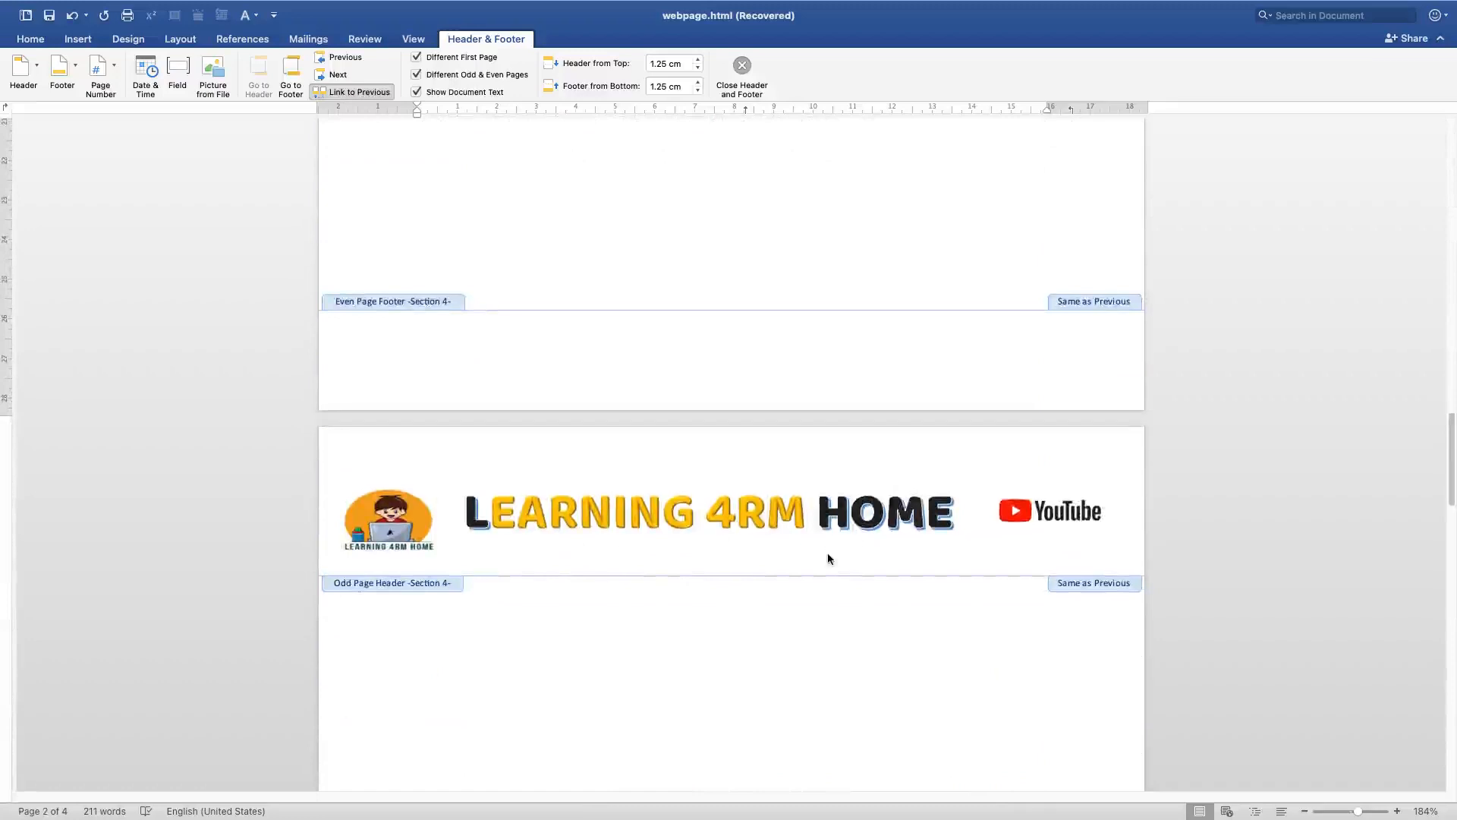
{"action": "scroll", "coordinate": [790, 585], "scroll_direction": "down", "scroll_amount": 15}
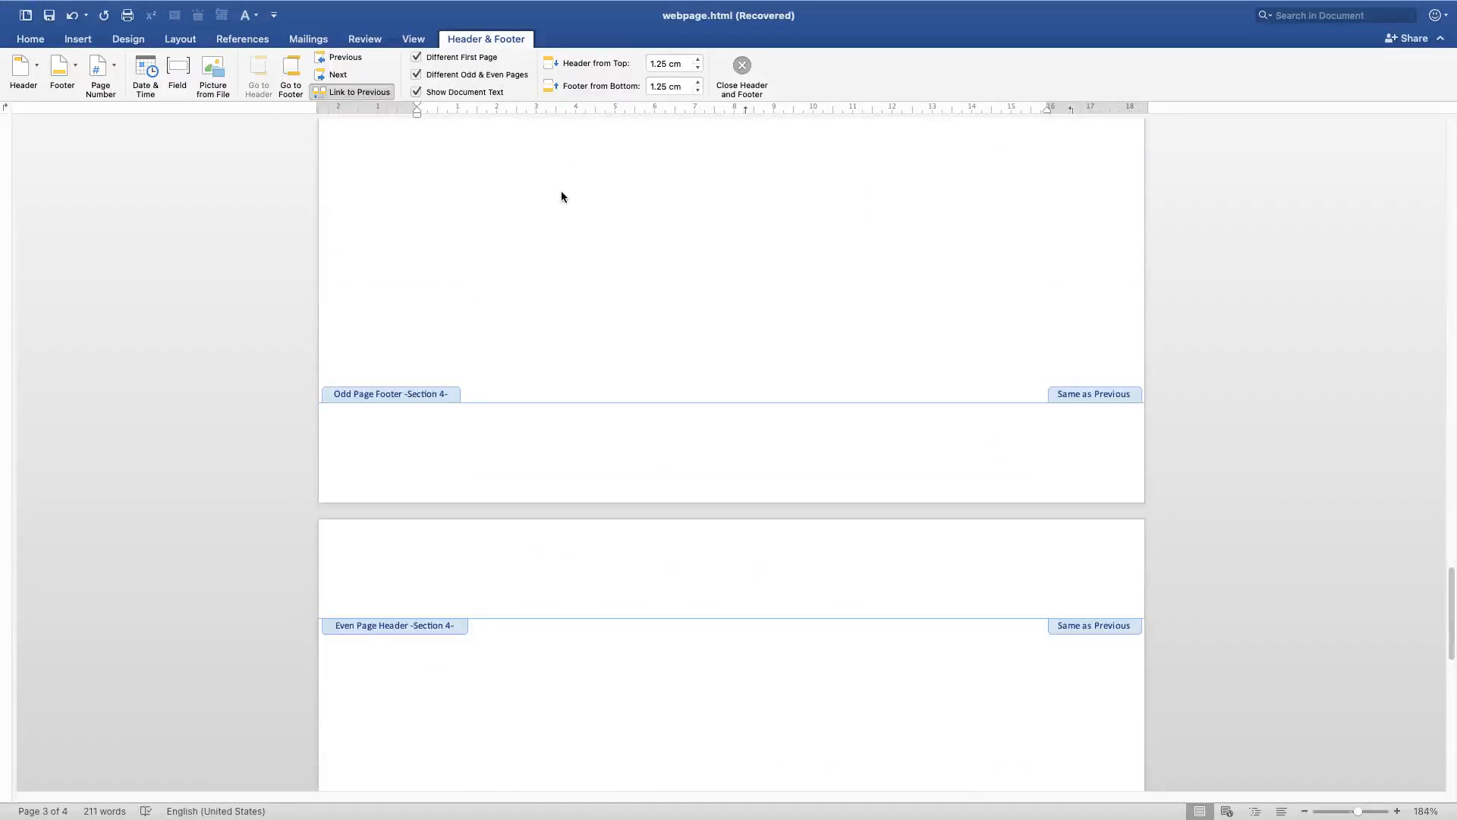
Switch Different Odd & Even Pages off and back on
{"action": "left_click", "coordinate": [449, 71]}
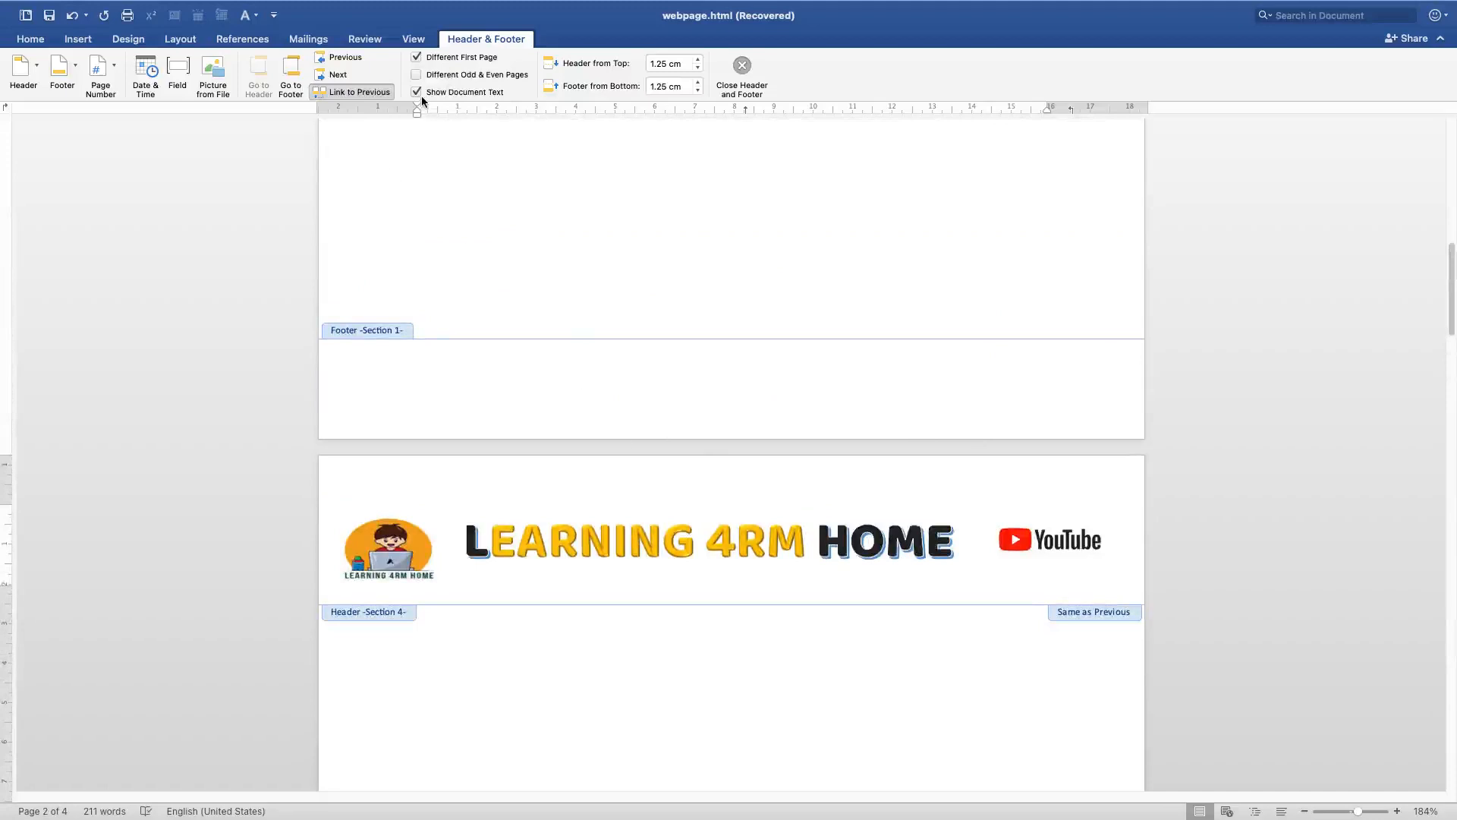
{"action": "left_click", "coordinate": [435, 78]}
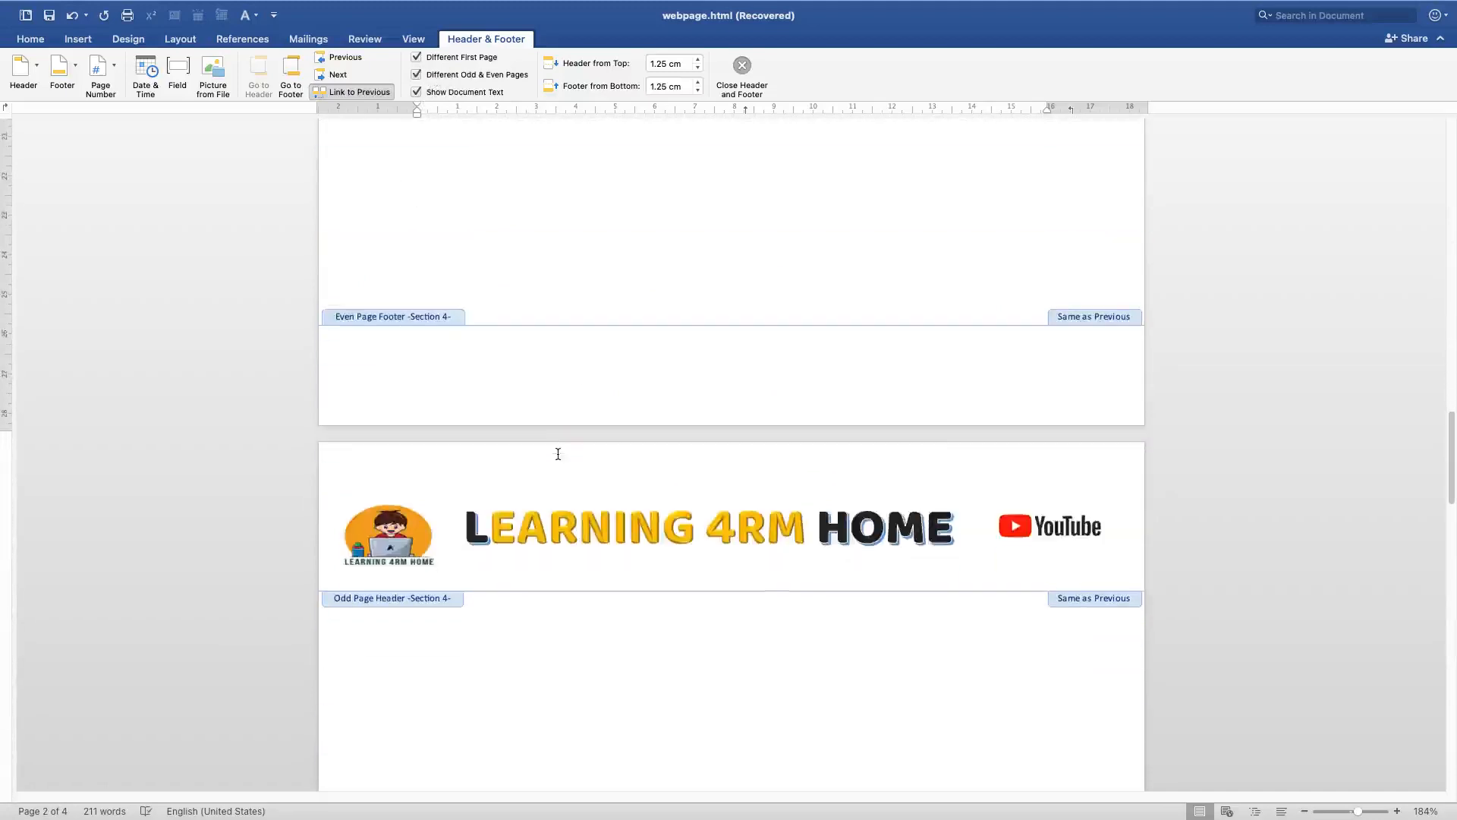
{"action": "scroll", "coordinate": [559, 450], "scroll_direction": "down", "scroll_amount": 15}
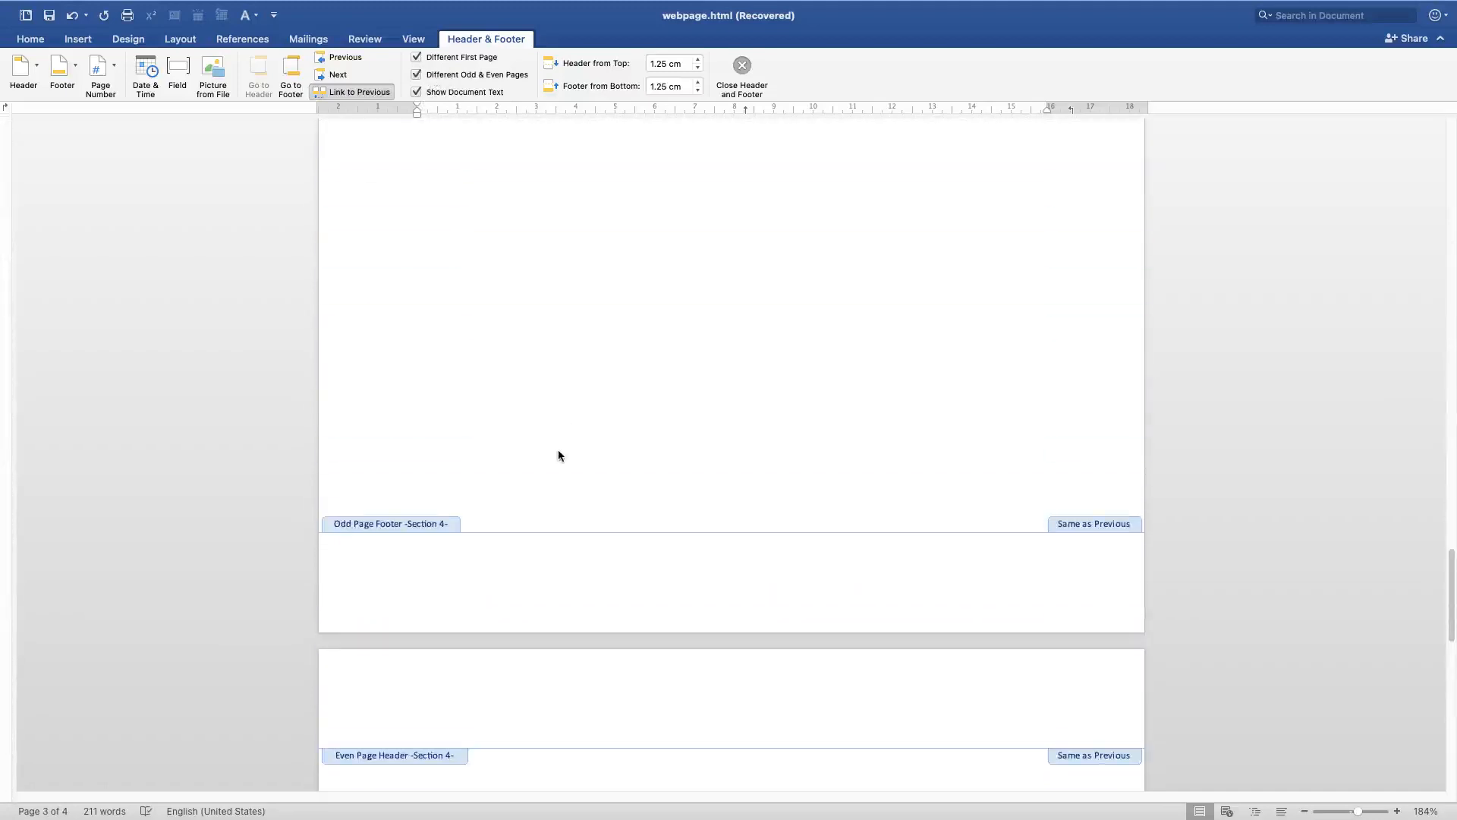
{"action": "scroll", "coordinate": [557, 453], "scroll_direction": "up", "scroll_amount": 10}
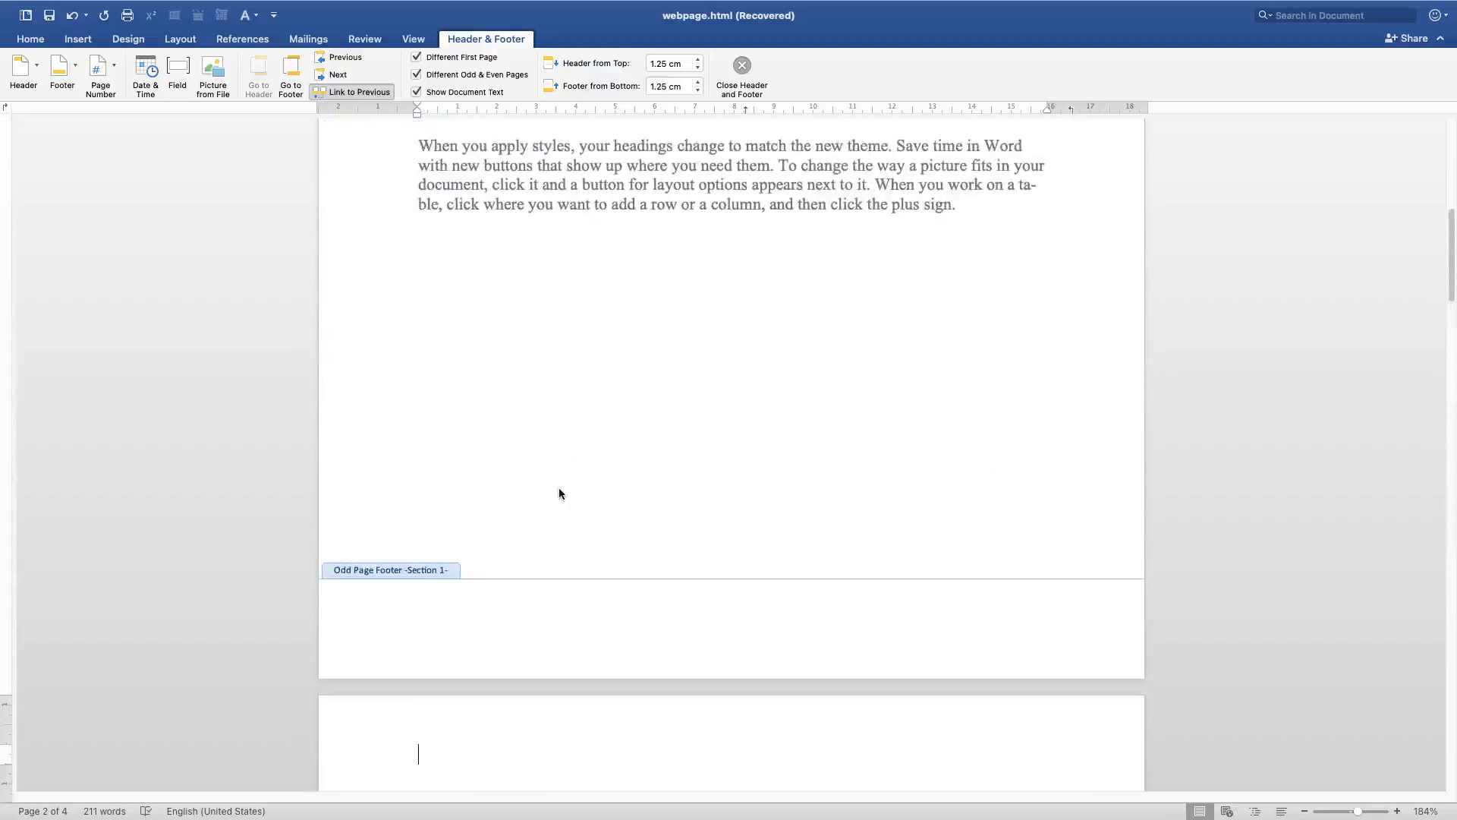
Type LEARNING 4RM HOME into the even page header
{"action": "scroll", "coordinate": [530, 606], "scroll_direction": "down", "scroll_amount": 1}
{"action": "type", "text": "LEARNING"}
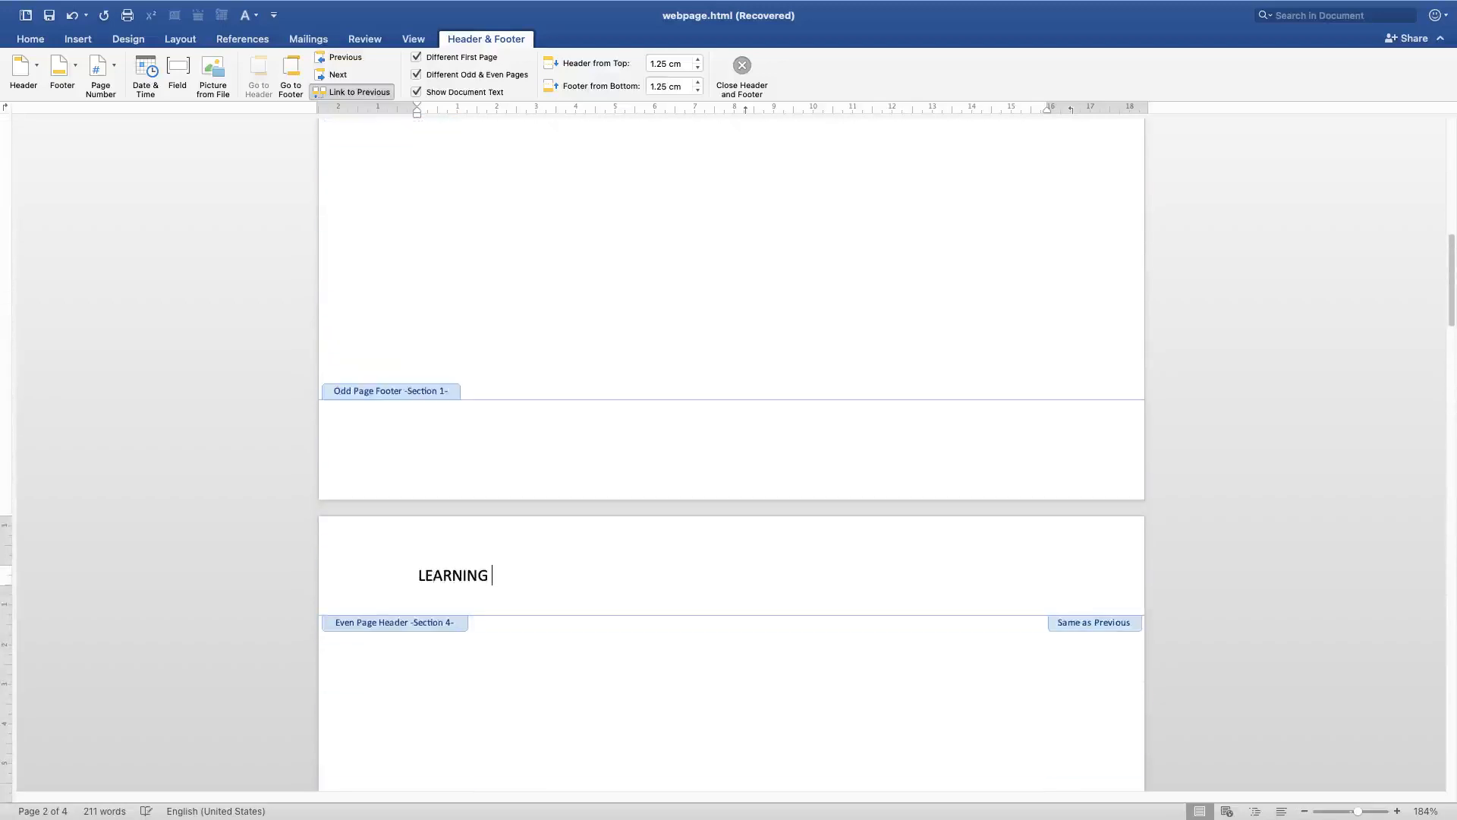
{"action": "type", "text": " 4RM HOME"}
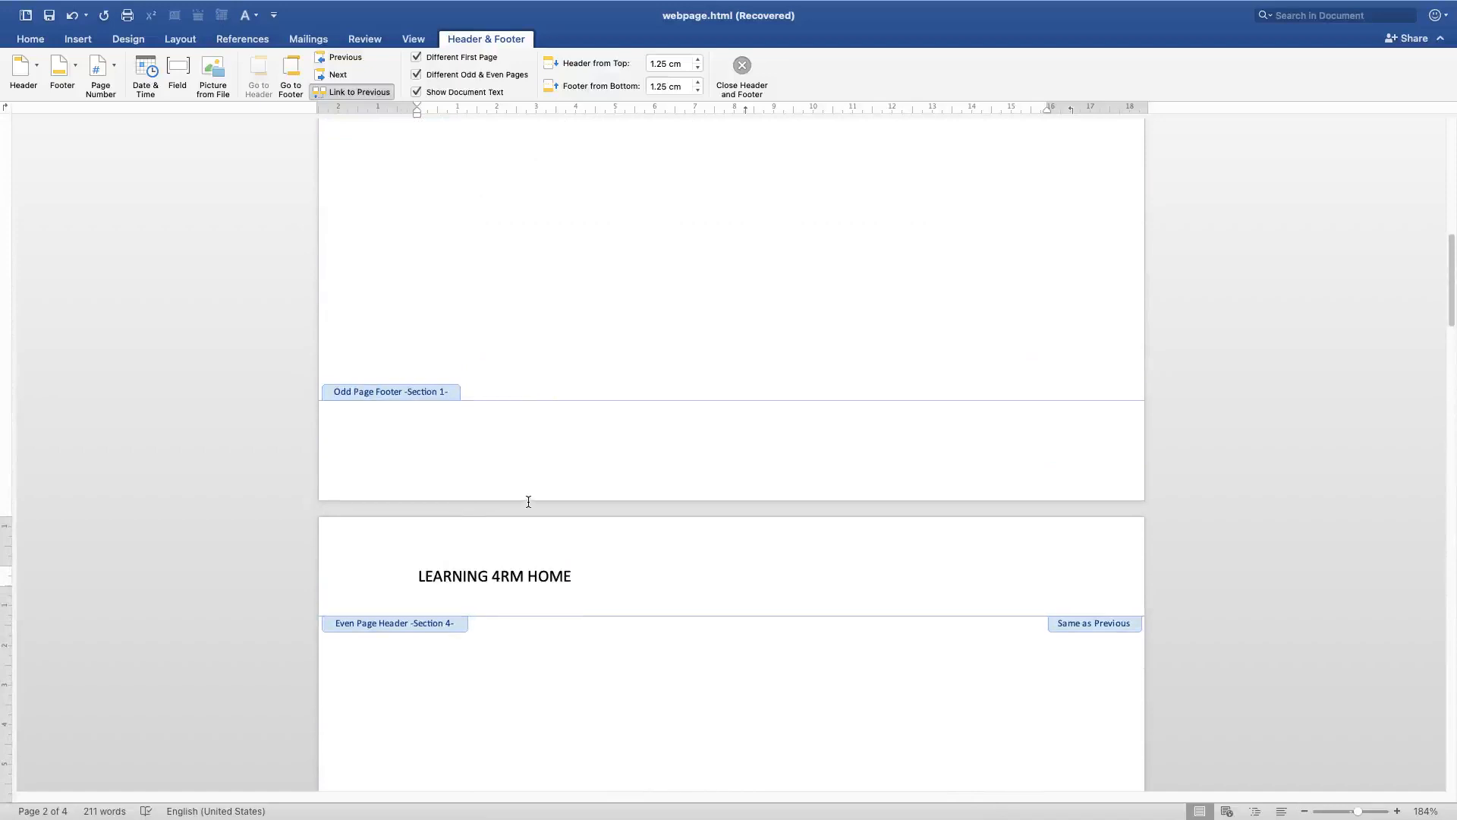
Switch between the document body and the even page header to check the header text
{"action": "scroll", "coordinate": [522, 490], "scroll_direction": "up", "scroll_amount": 20}
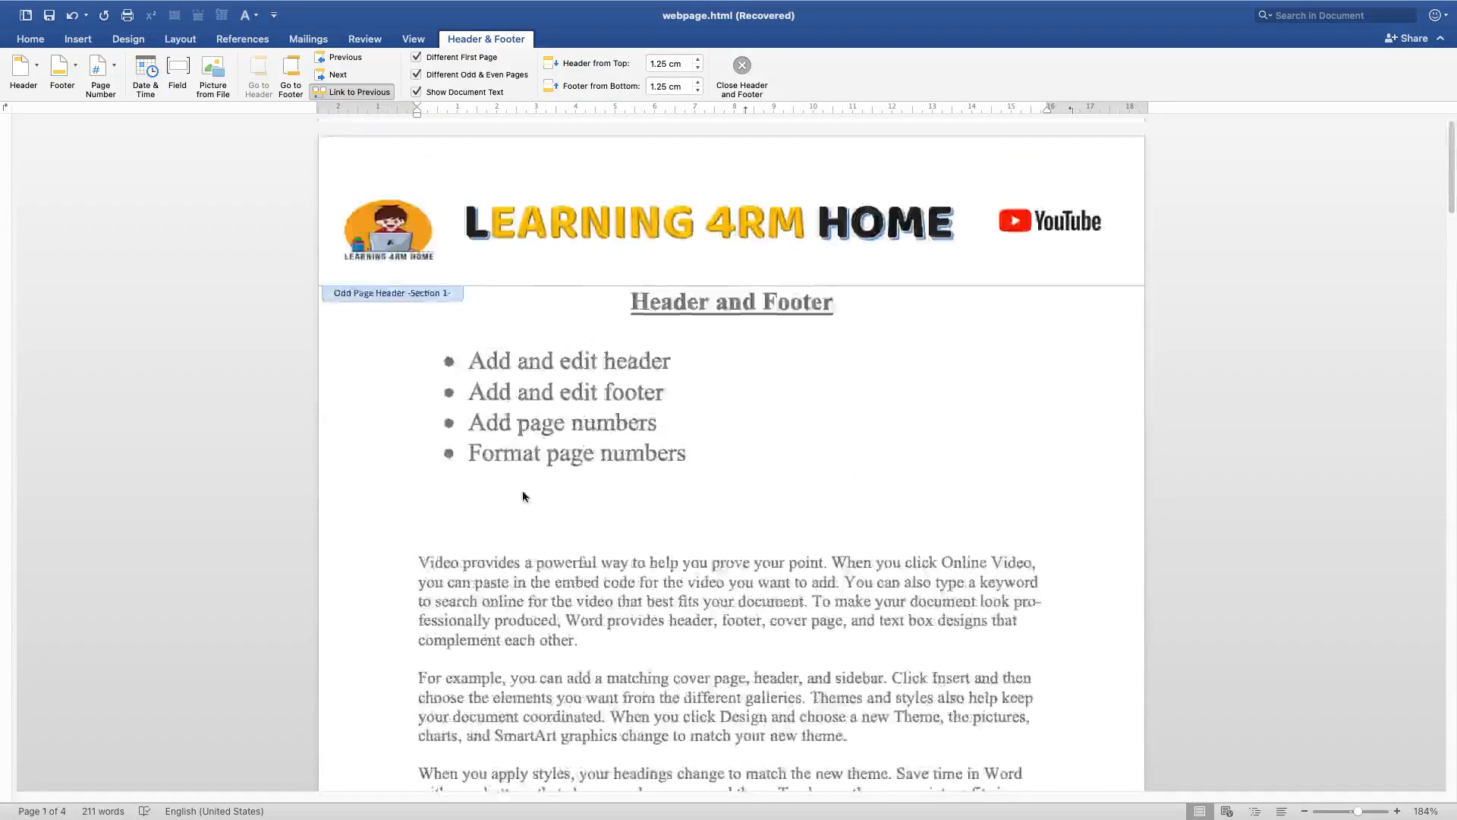
{"action": "scroll", "coordinate": [590, 363], "scroll_direction": "down", "scroll_amount": 10}
{"action": "double_click", "coordinate": [602, 357]}
{"action": "scroll", "coordinate": [475, 348], "scroll_direction": "down", "scroll_amount": 4}
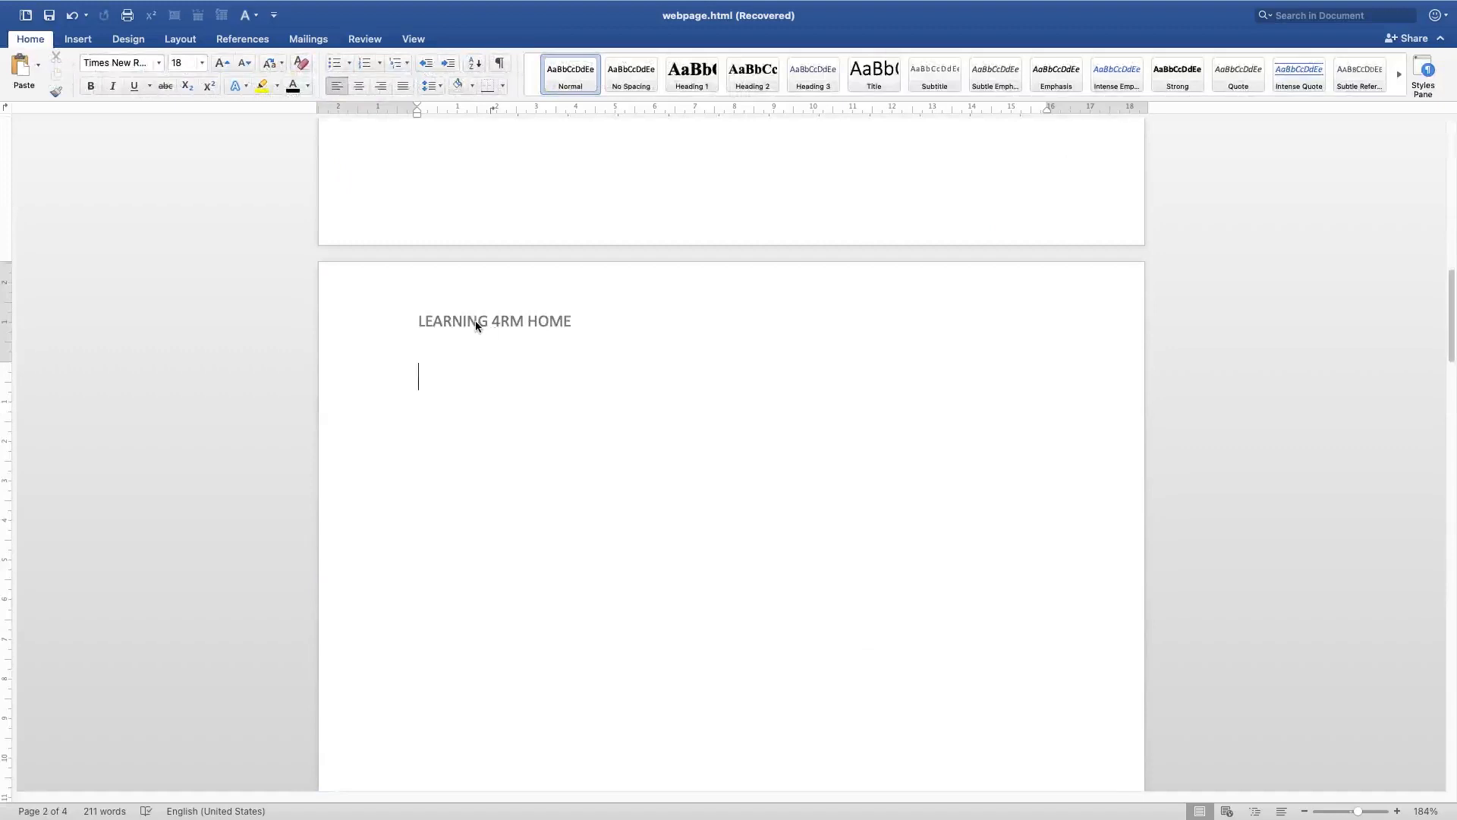
{"action": "double_click", "coordinate": [476, 322]}
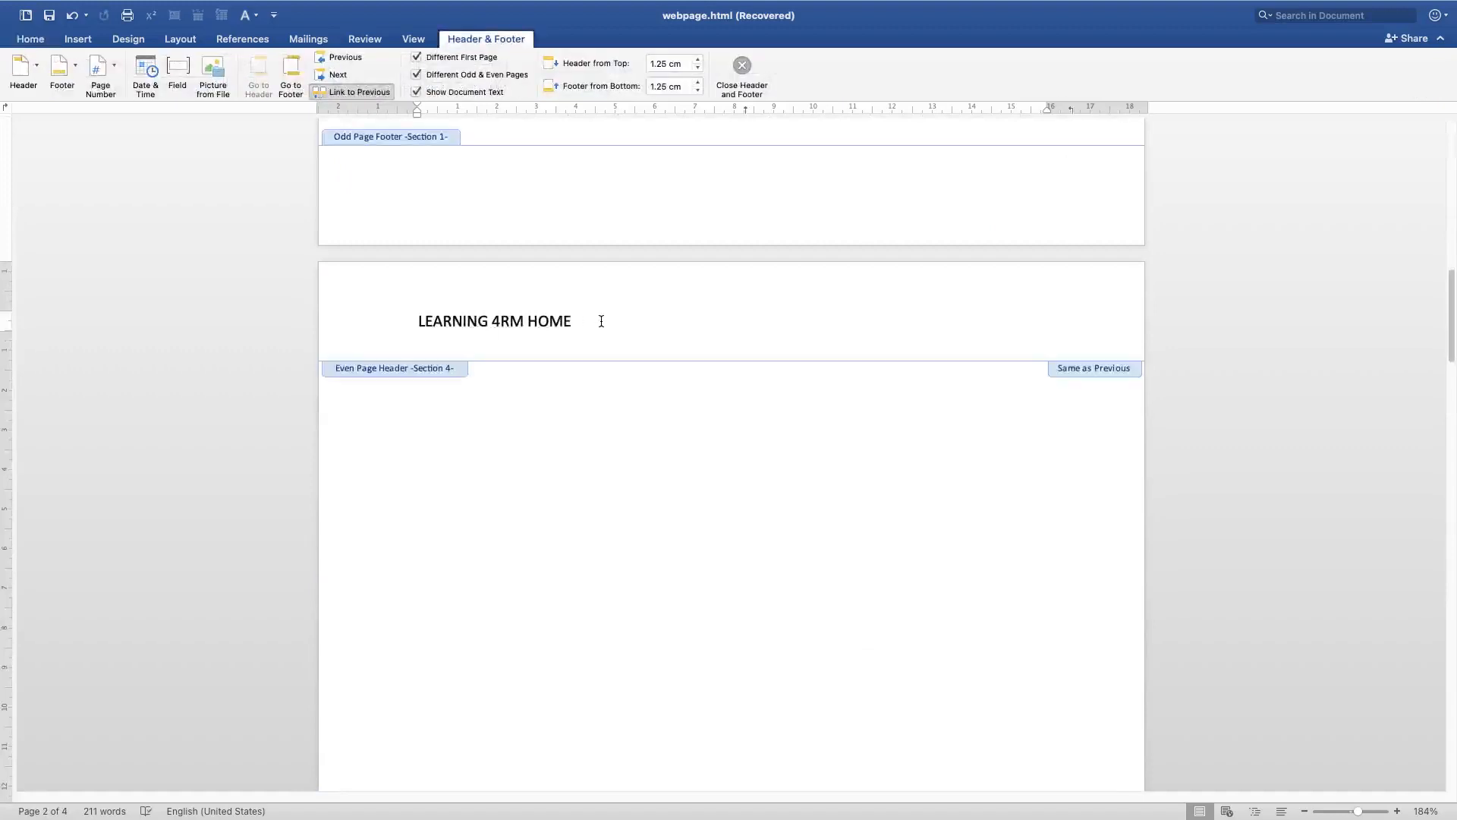
{"action": "double_click", "coordinate": [568, 522]}
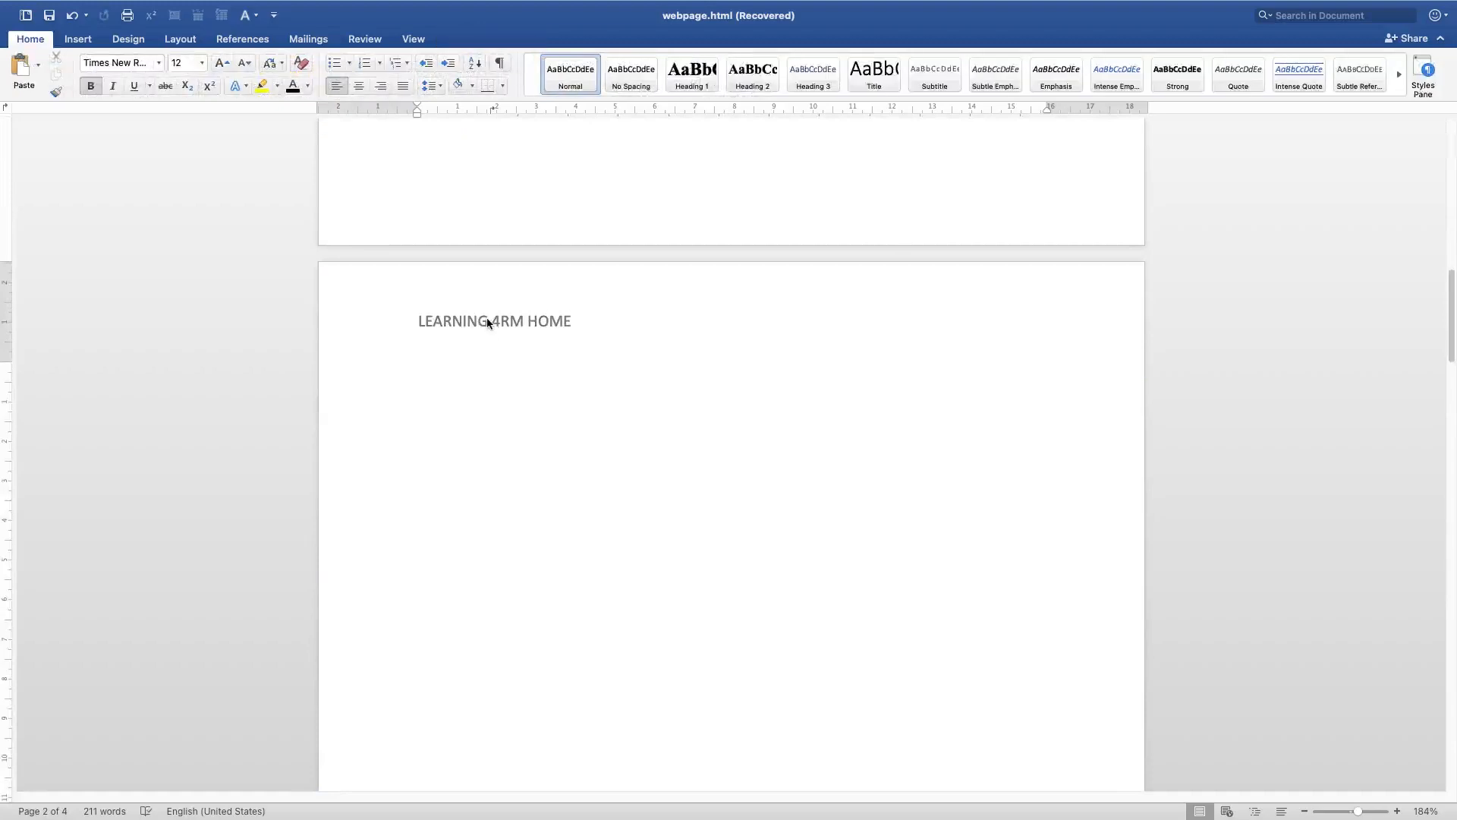
{"action": "scroll", "coordinate": [622, 622], "scroll_direction": "down", "scroll_amount": 3}
{"action": "scroll", "coordinate": [647, 638], "scroll_direction": "up", "scroll_amount": 3}
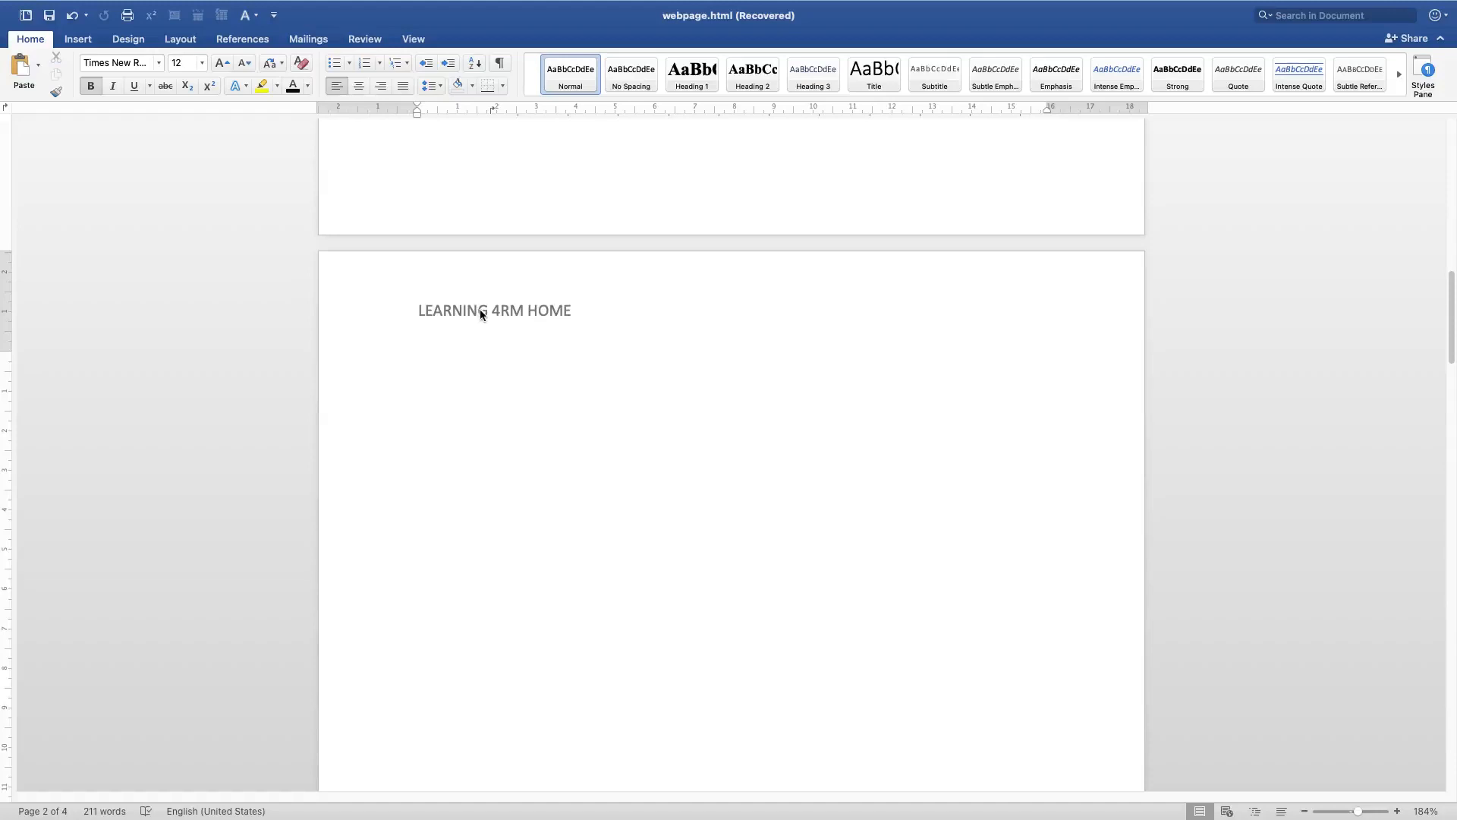
{"action": "double_click", "coordinate": [548, 308]}
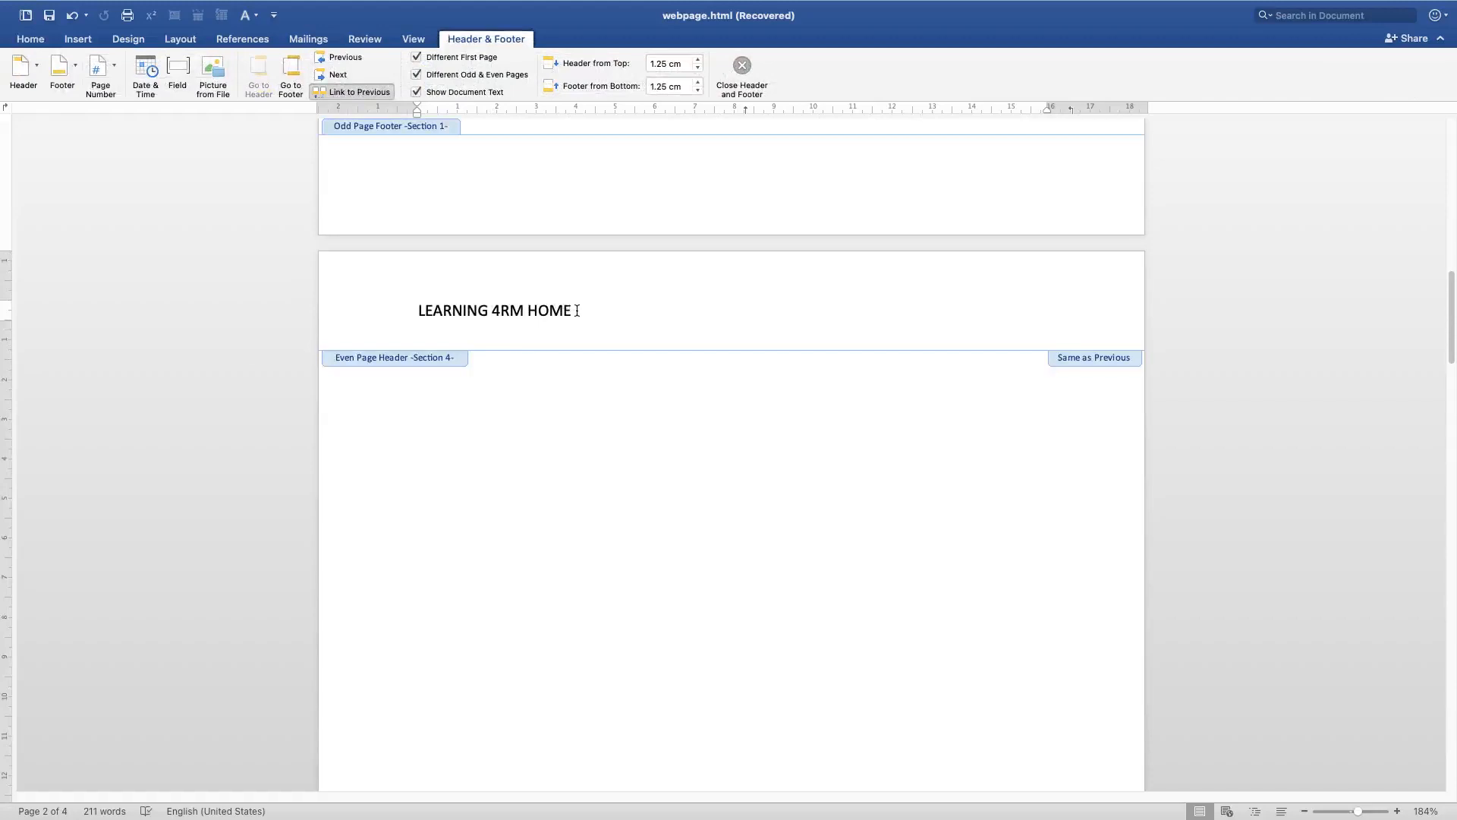
Format the even page header text in Abril Fatface font and center it
{"action": "left_click_drag", "start_coordinate": [581, 311], "coordinate": [419, 309]}
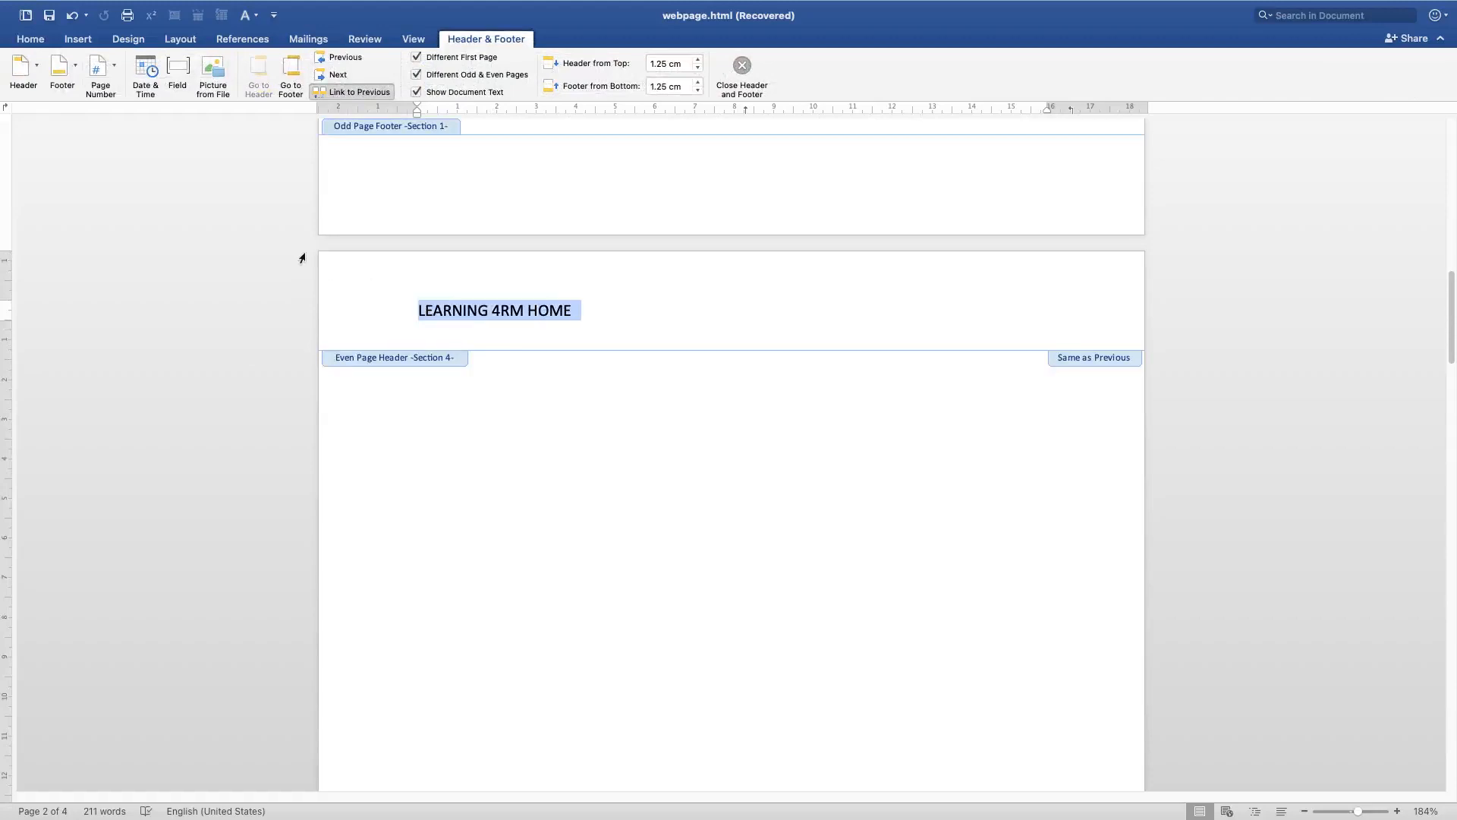
{"action": "left_click", "coordinate": [31, 41]}
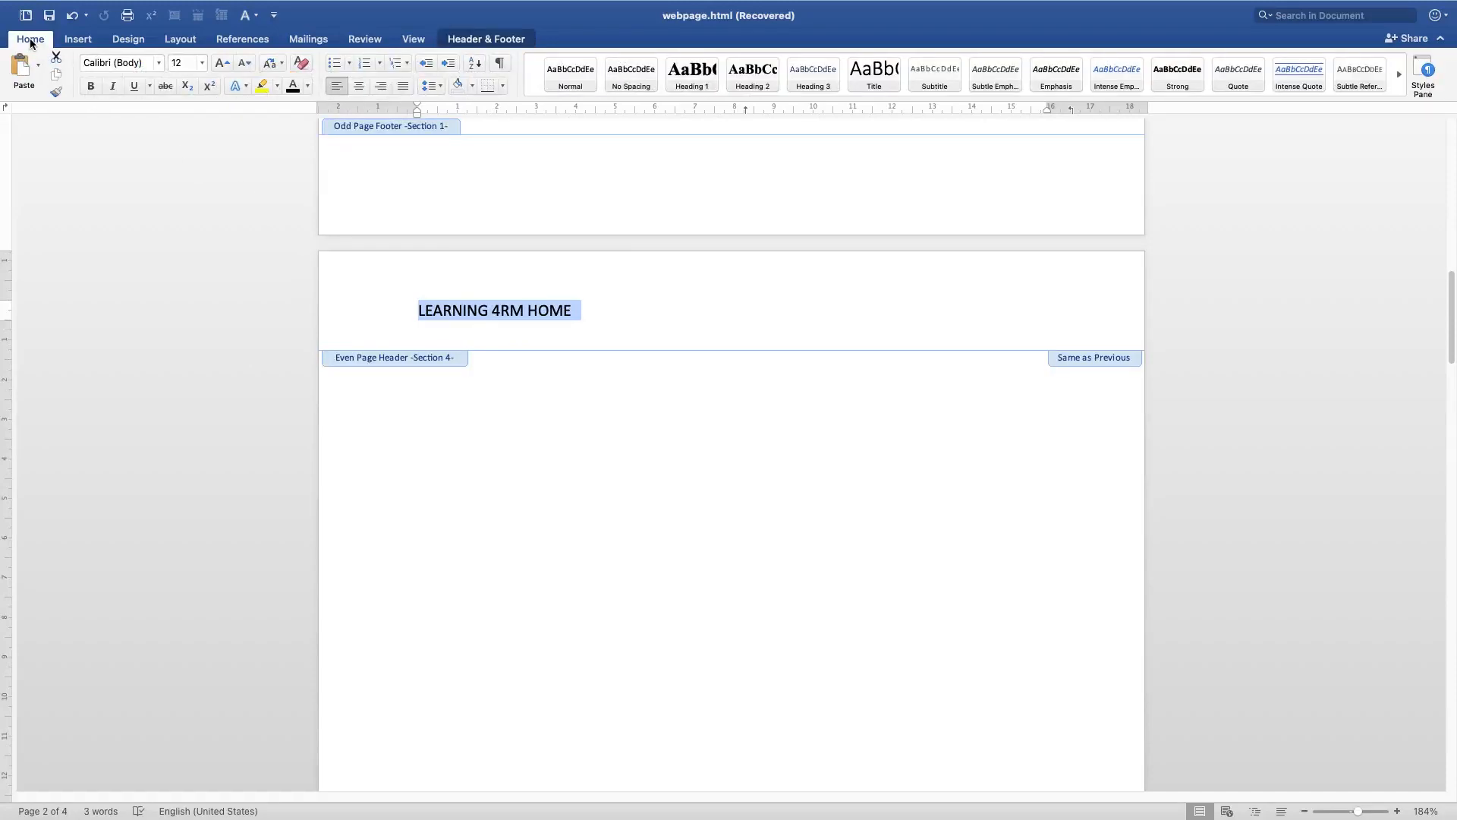
{"action": "left_click", "coordinate": [116, 63]}
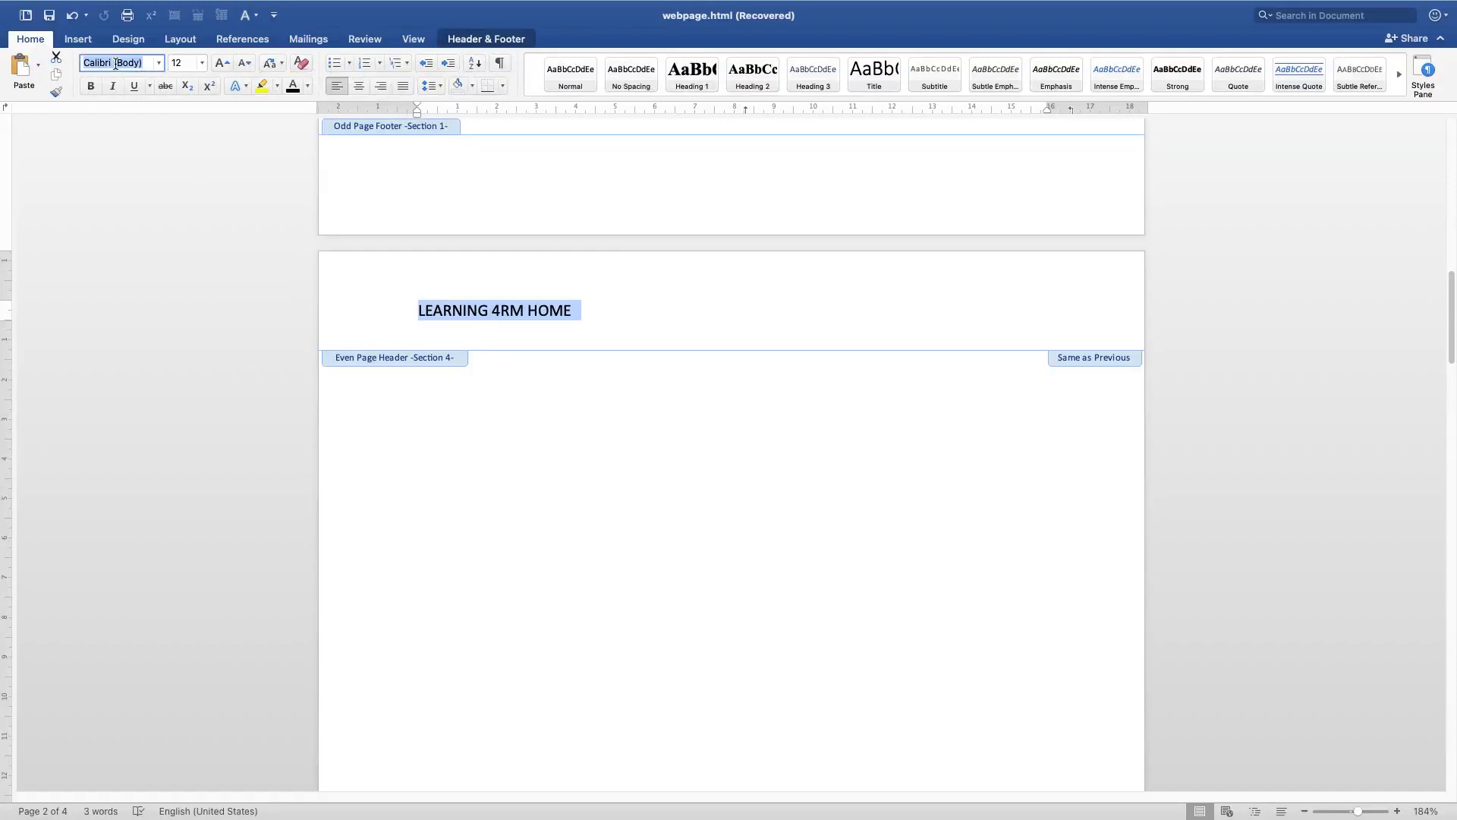
{"action": "left_click", "coordinate": [159, 65]}
{"action": "left_click", "coordinate": [173, 304]}
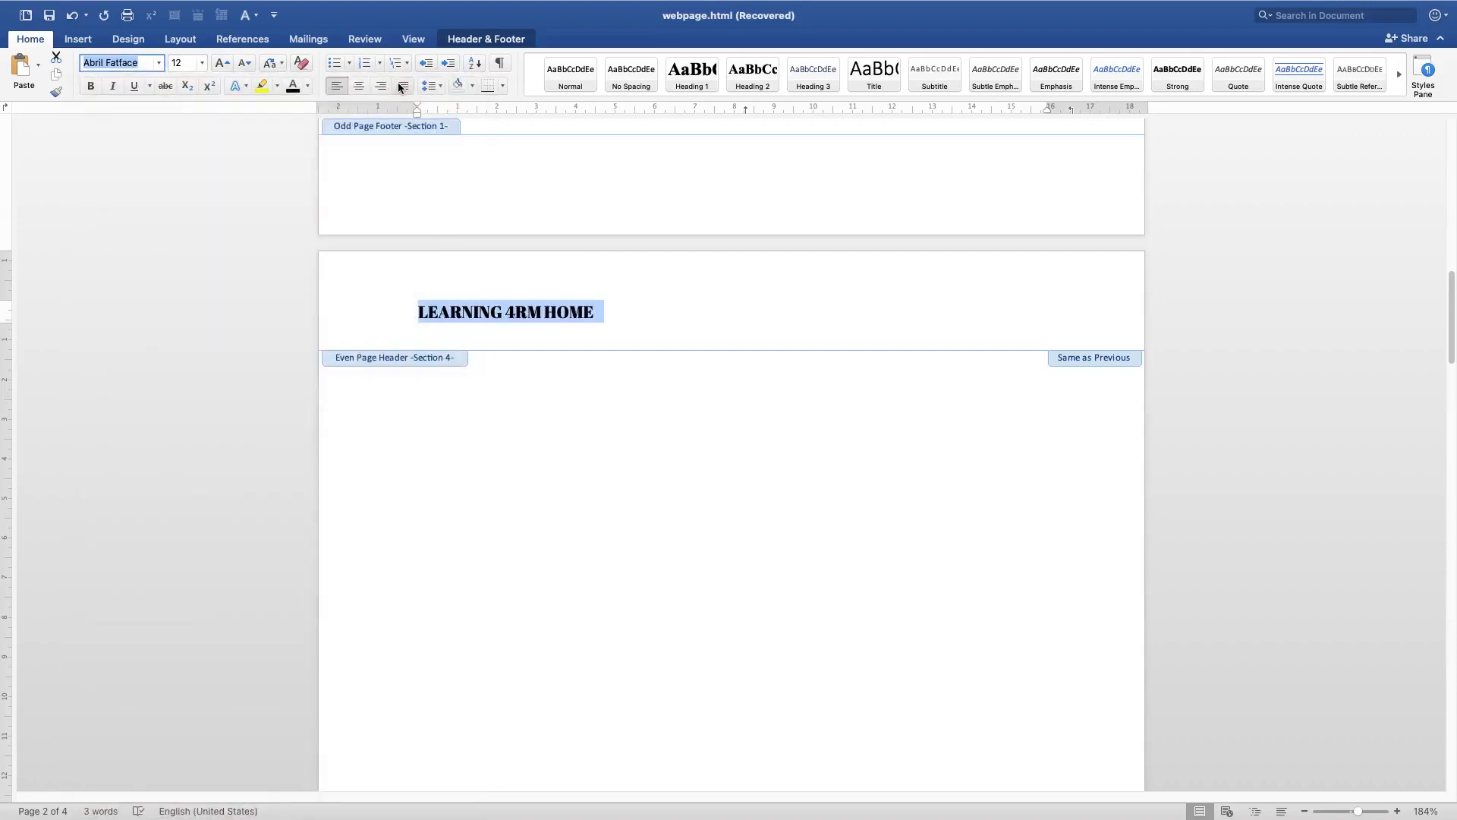
{"action": "left_click", "coordinate": [359, 86]}
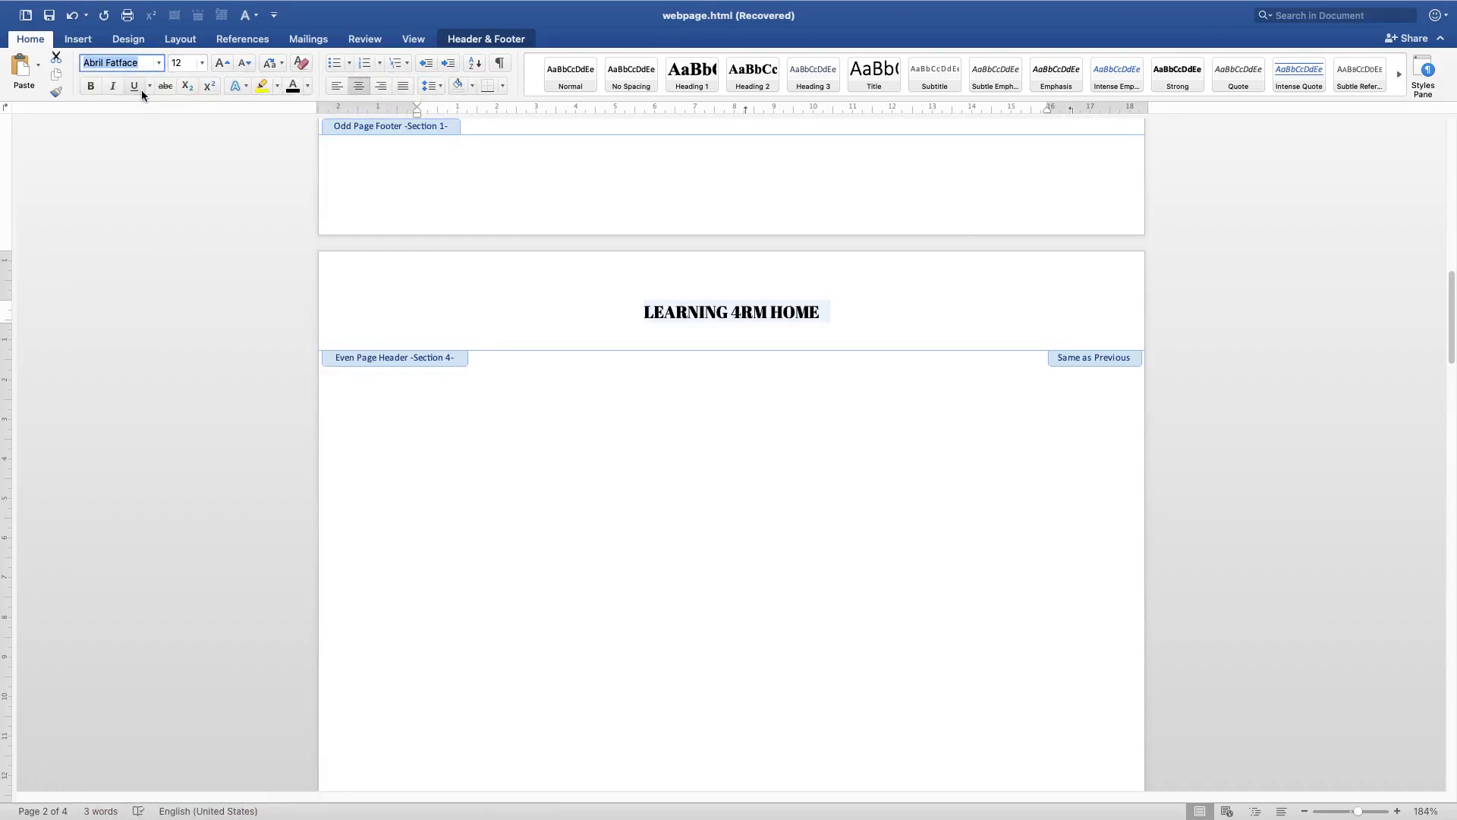
Apply the built-in Facet (Even Page) header design to the even page header
{"action": "left_click", "coordinate": [766, 434]}
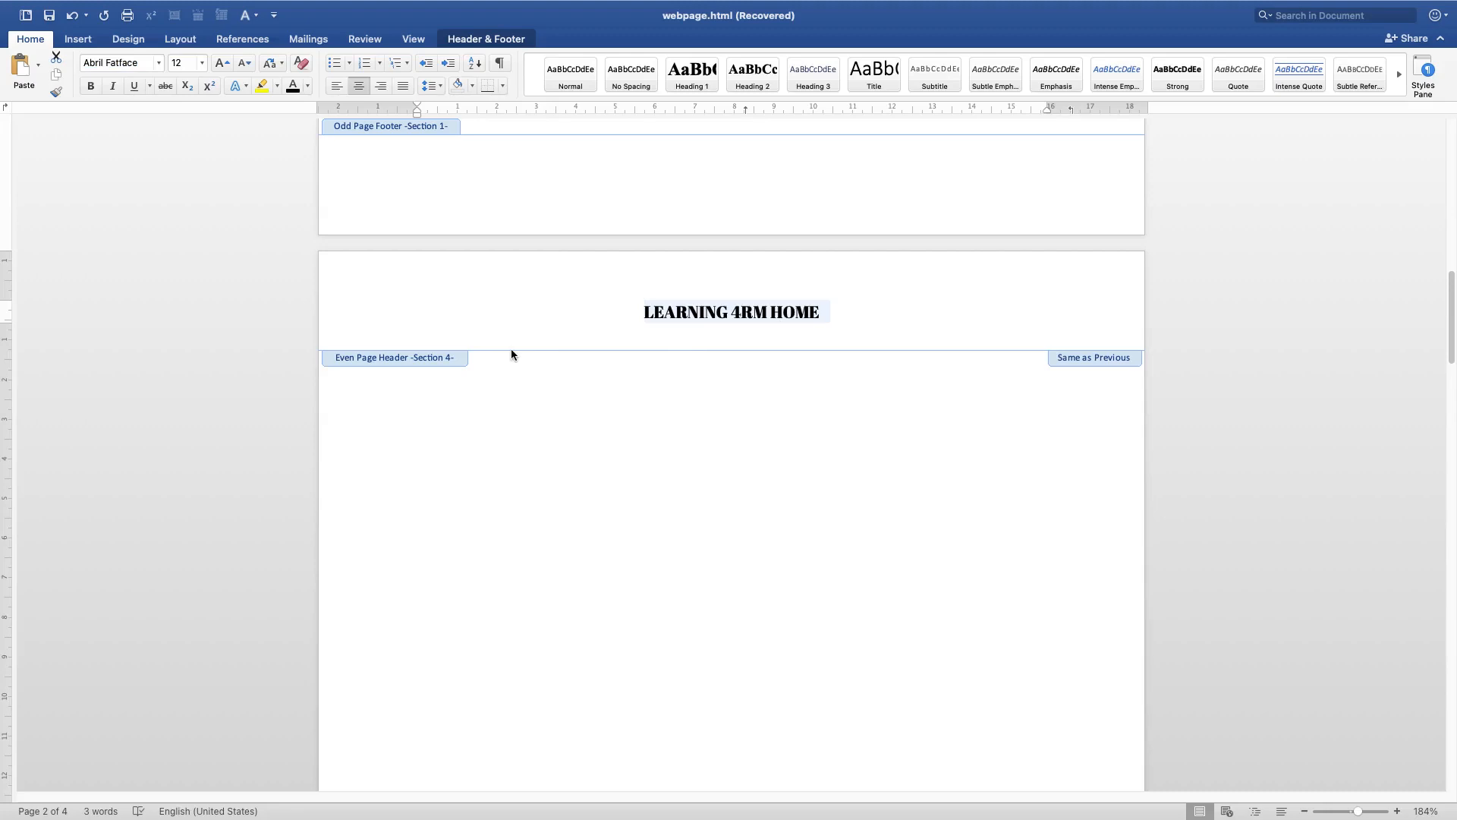
{"action": "left_click", "coordinate": [482, 40]}
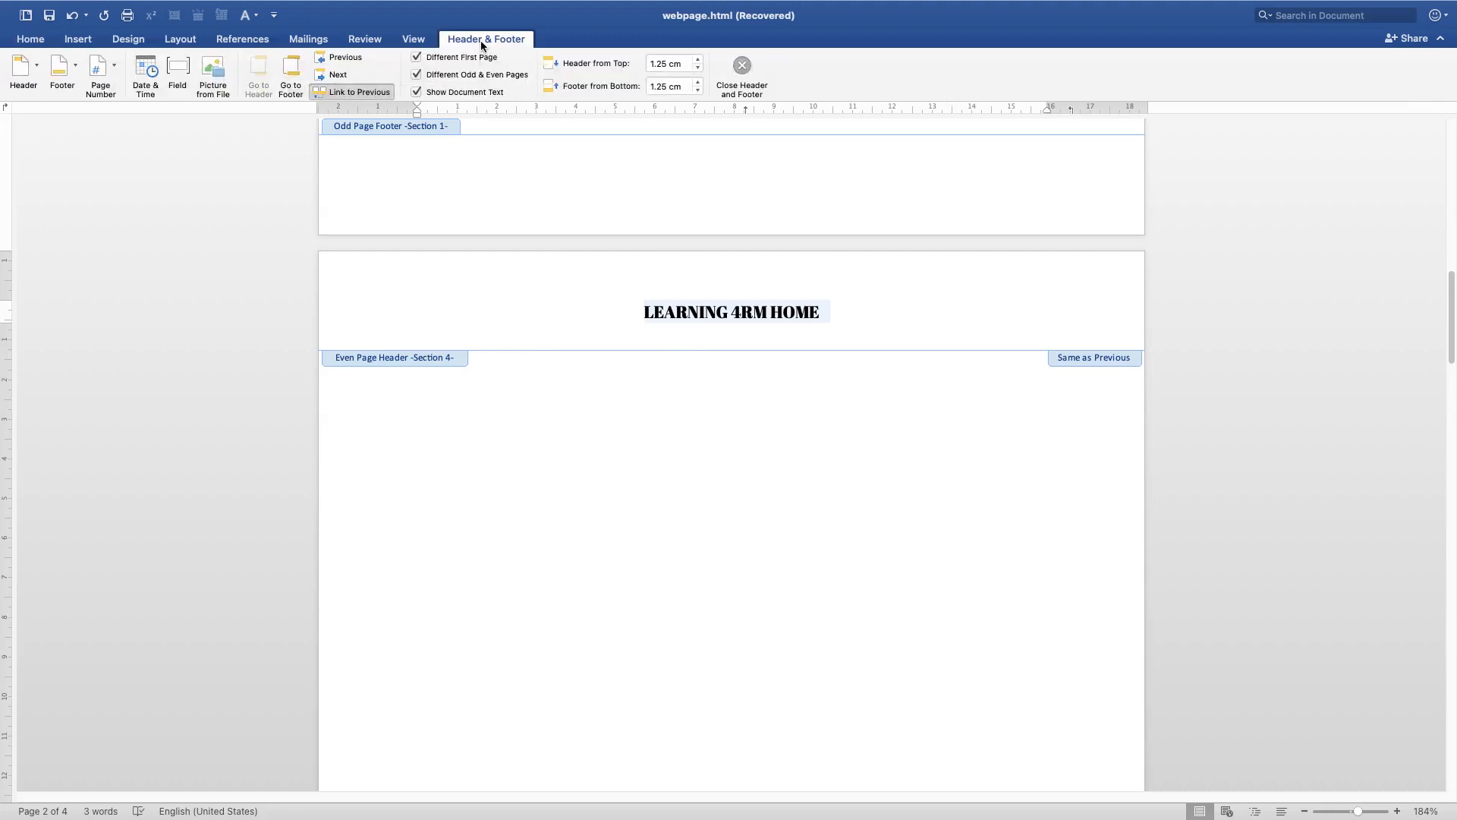
{"action": "left_click", "coordinate": [38, 71]}
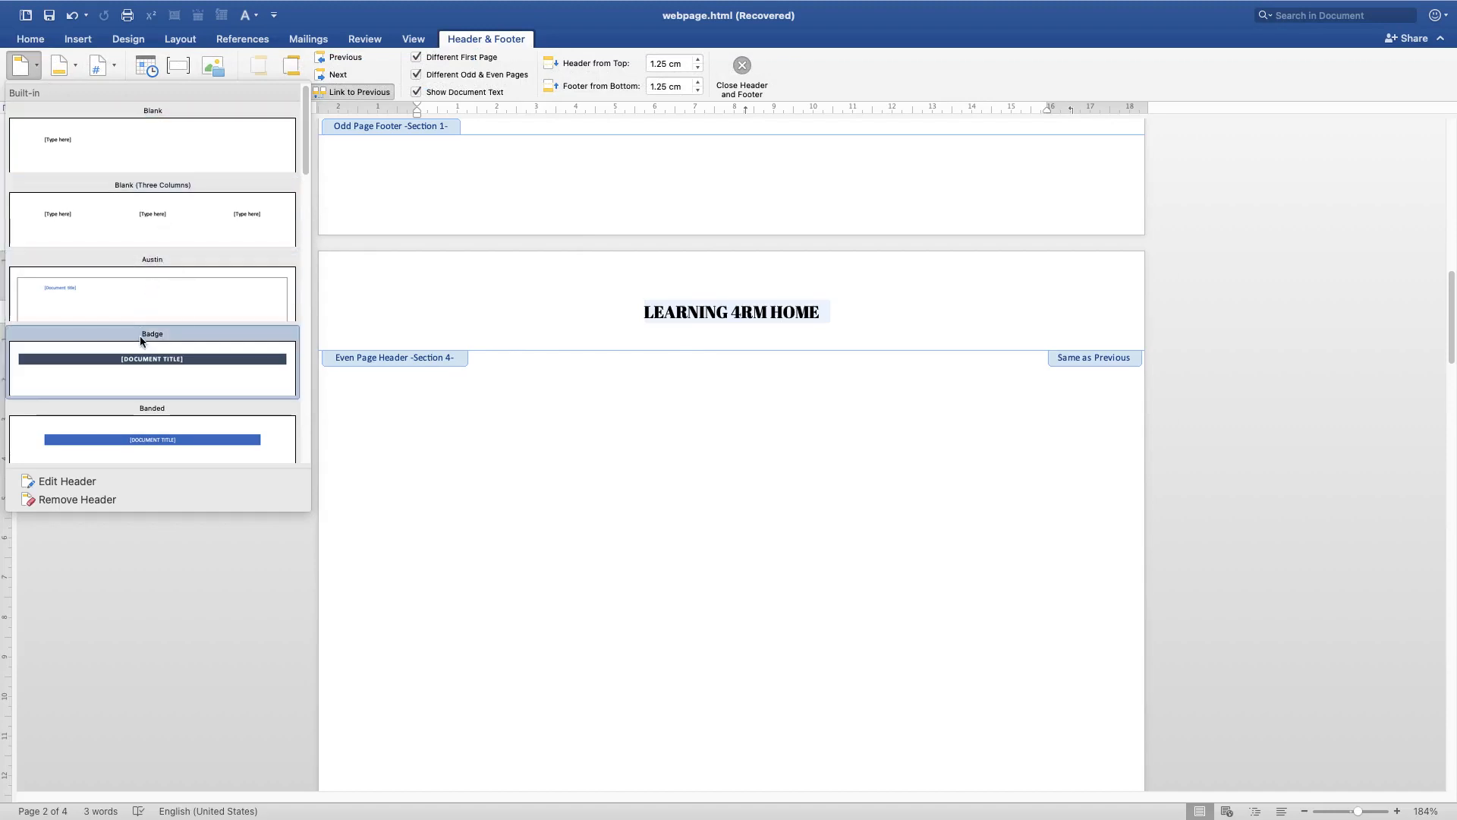
{"action": "scroll", "coordinate": [151, 338], "scroll_direction": "down", "scroll_amount": 1}
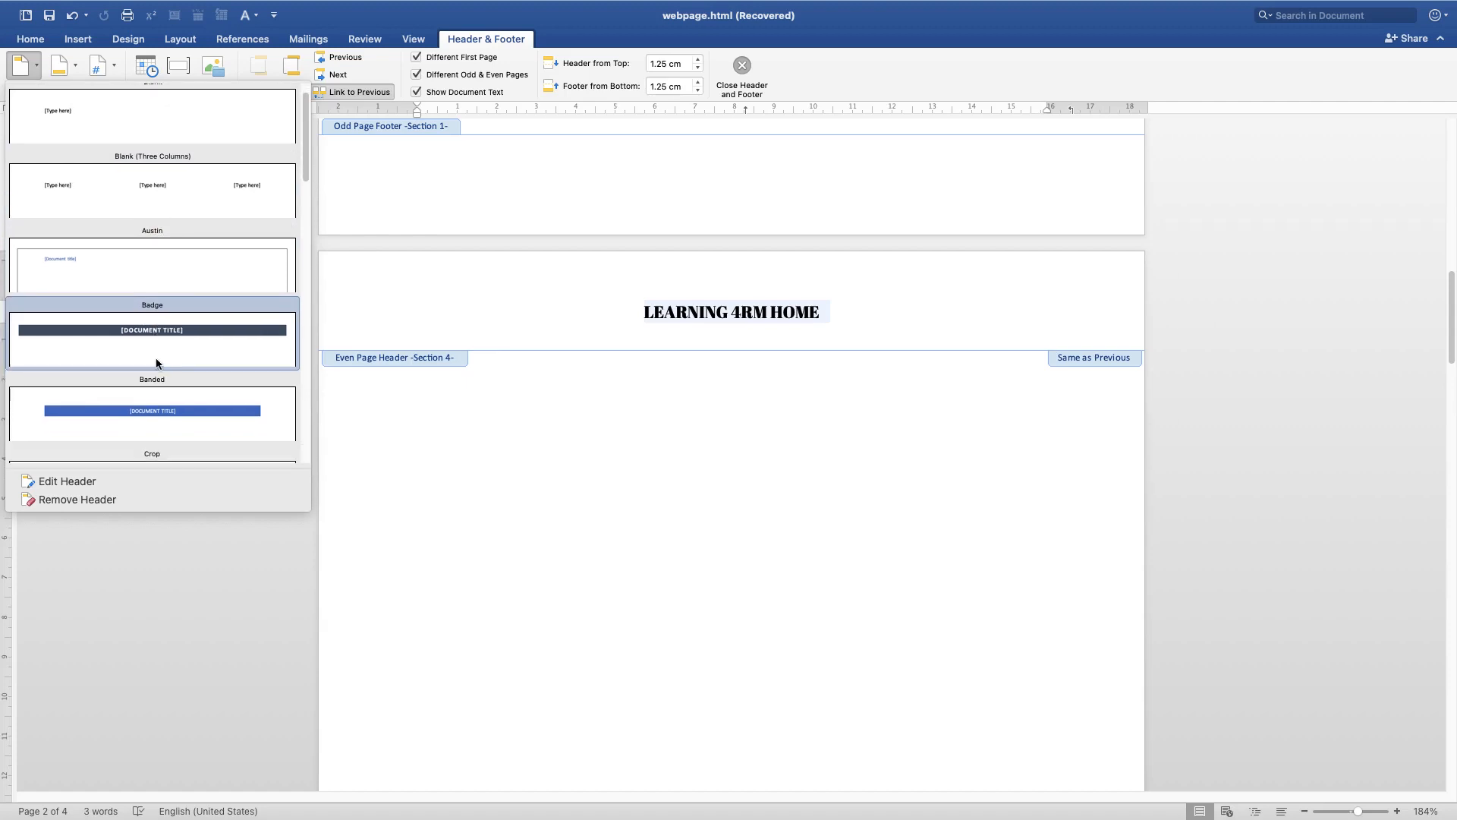
{"action": "scroll", "coordinate": [154, 379], "scroll_direction": "down", "scroll_amount": 2}
{"action": "scroll", "coordinate": [150, 398], "scroll_direction": "down", "scroll_amount": 2}
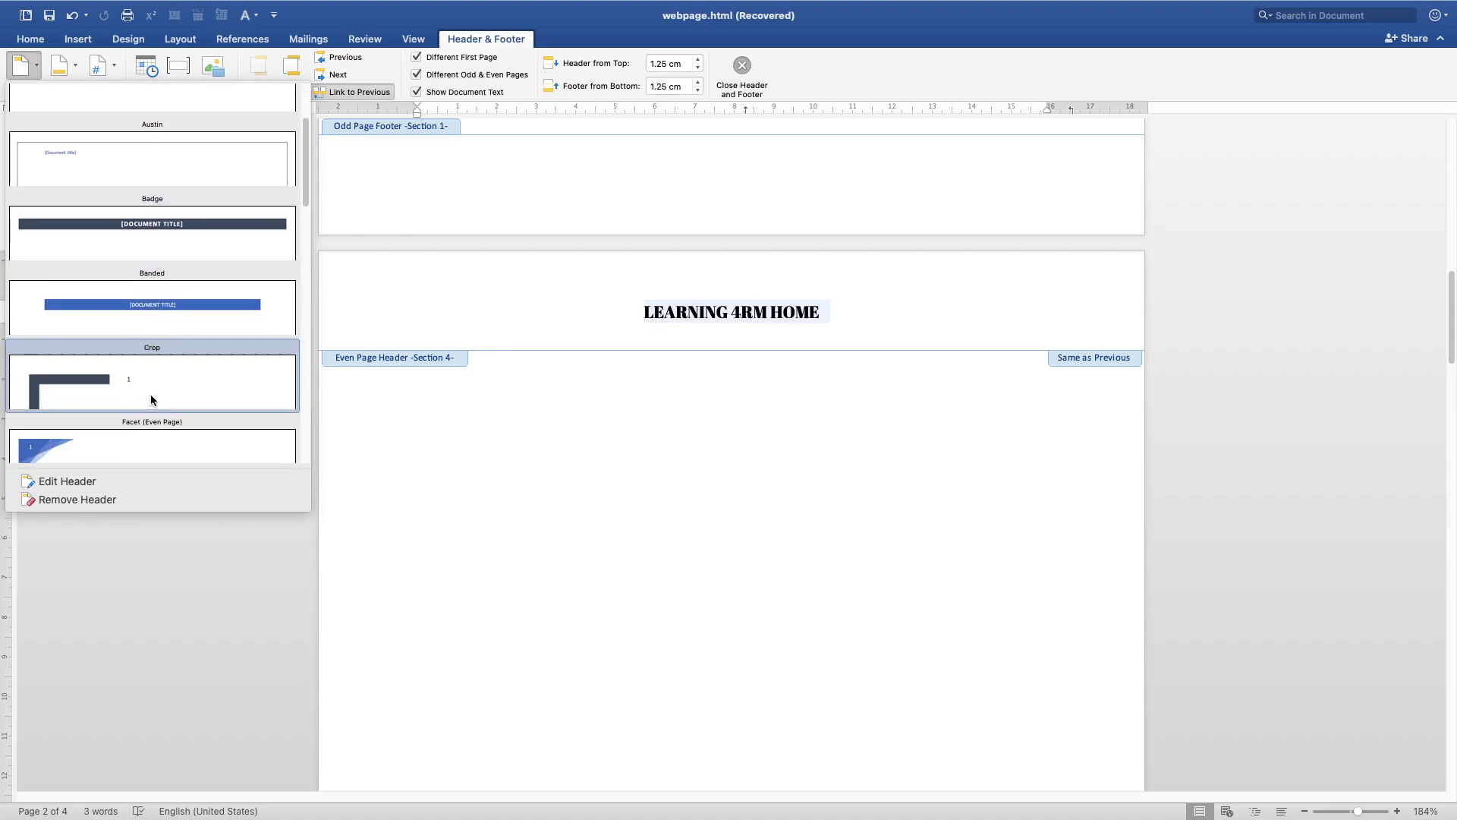
{"action": "scroll", "coordinate": [171, 429], "scroll_direction": "down", "scroll_amount": 1}
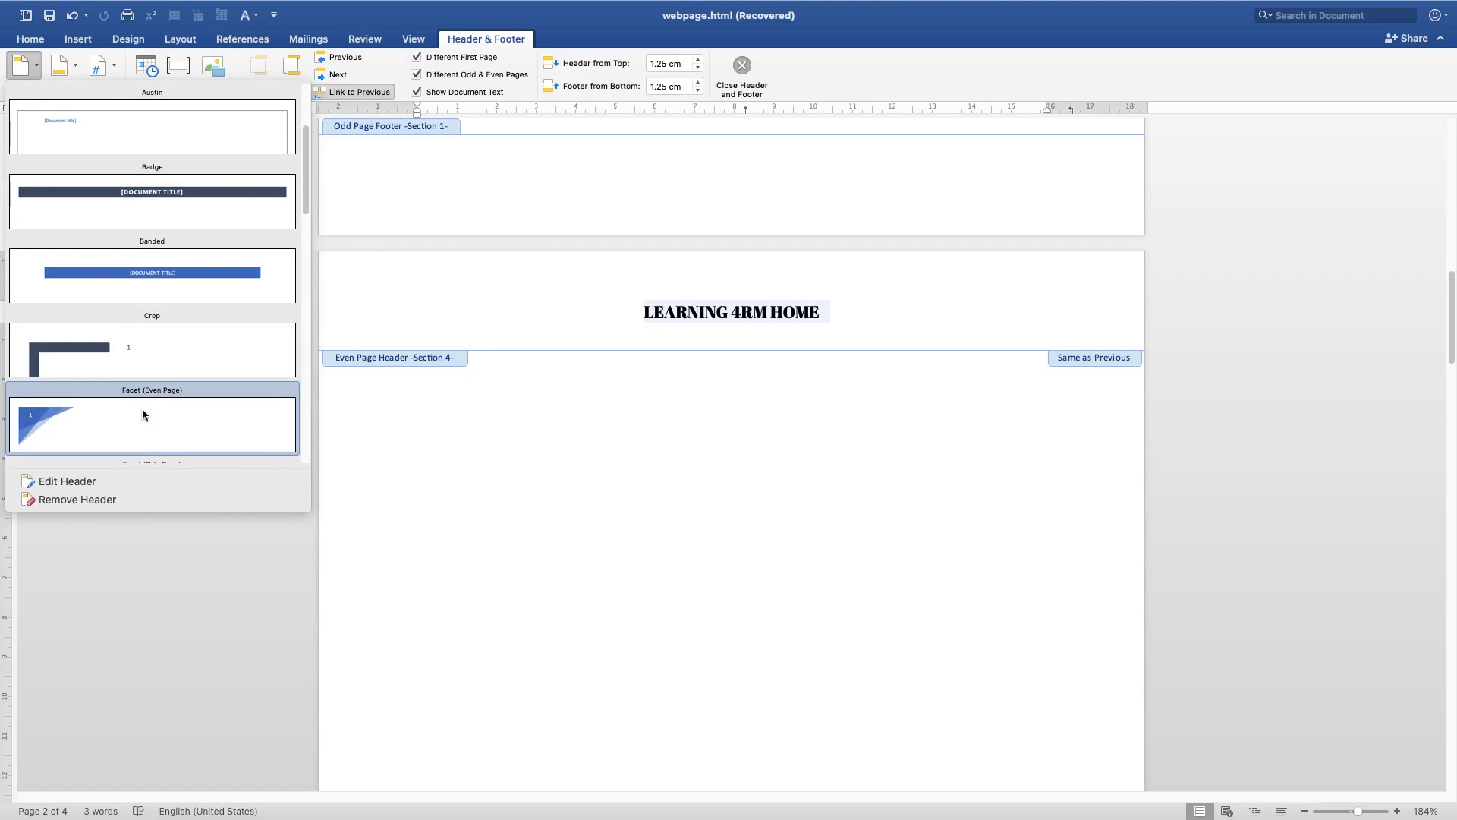
{"action": "scroll", "coordinate": [153, 392], "scroll_direction": "down", "scroll_amount": 2}
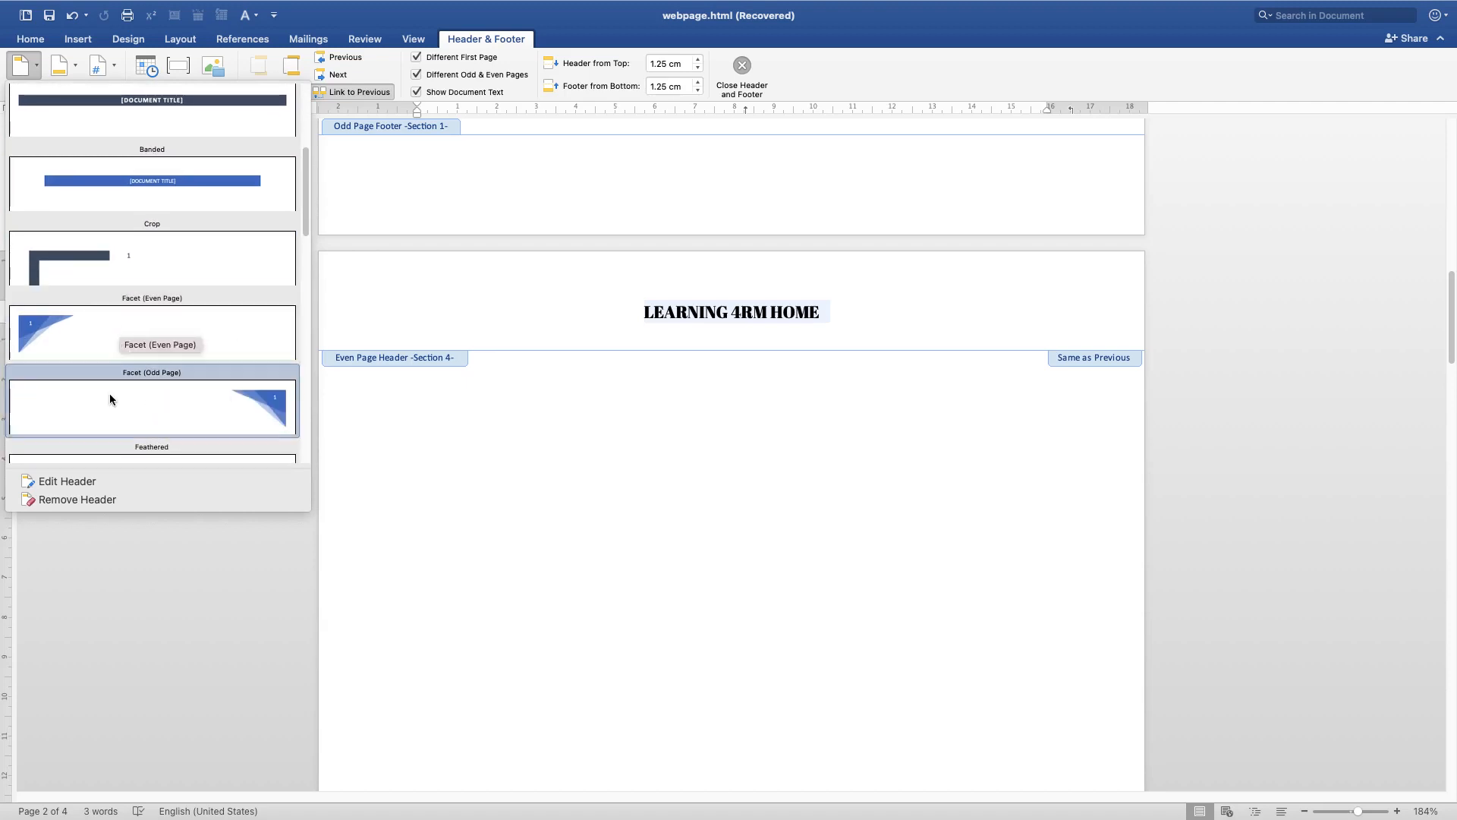
{"action": "left_click", "coordinate": [127, 338]}
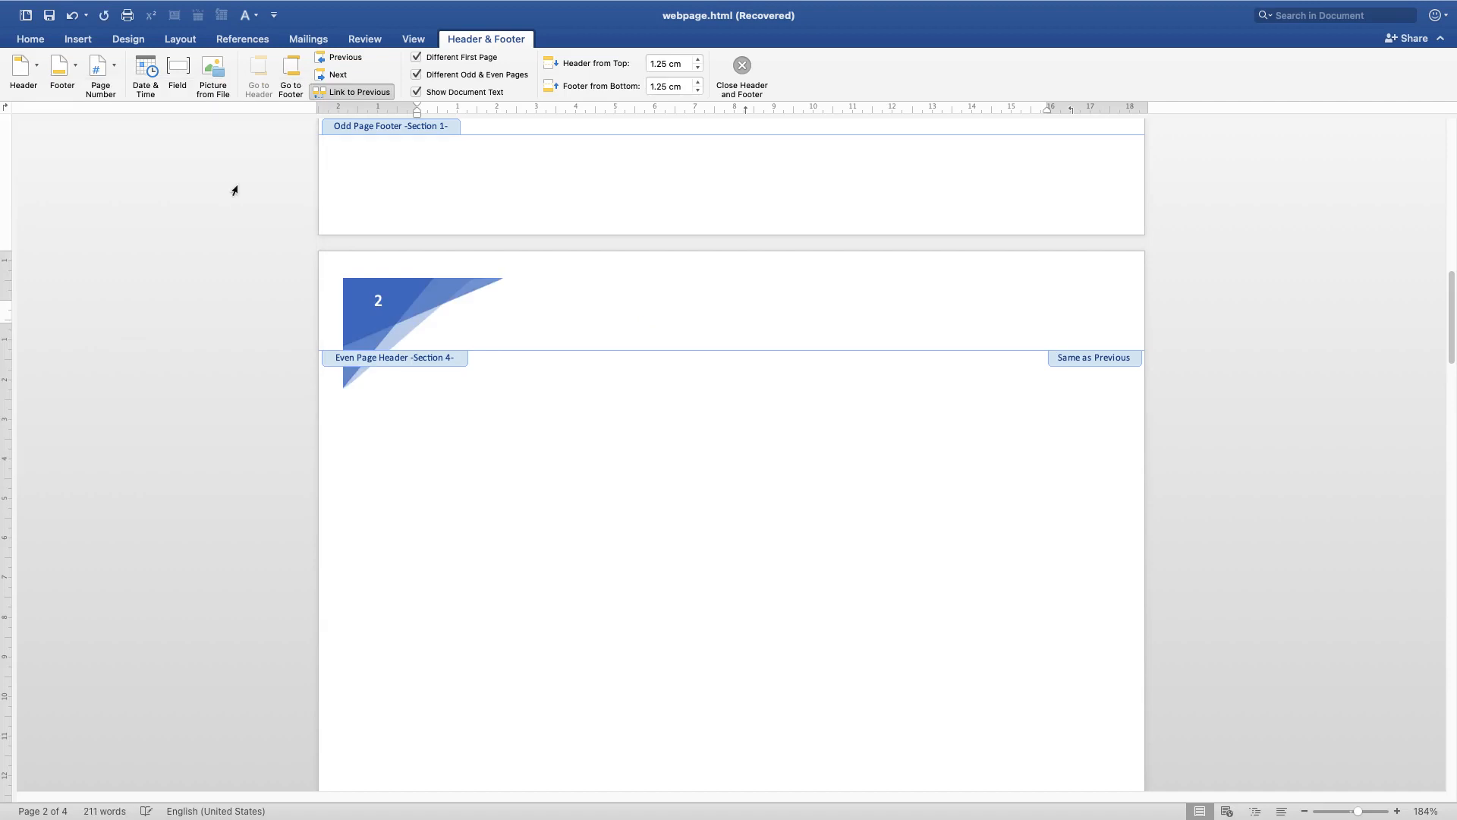
{"action": "scroll", "coordinate": [444, 339], "scroll_direction": "up", "scroll_amount": 1}
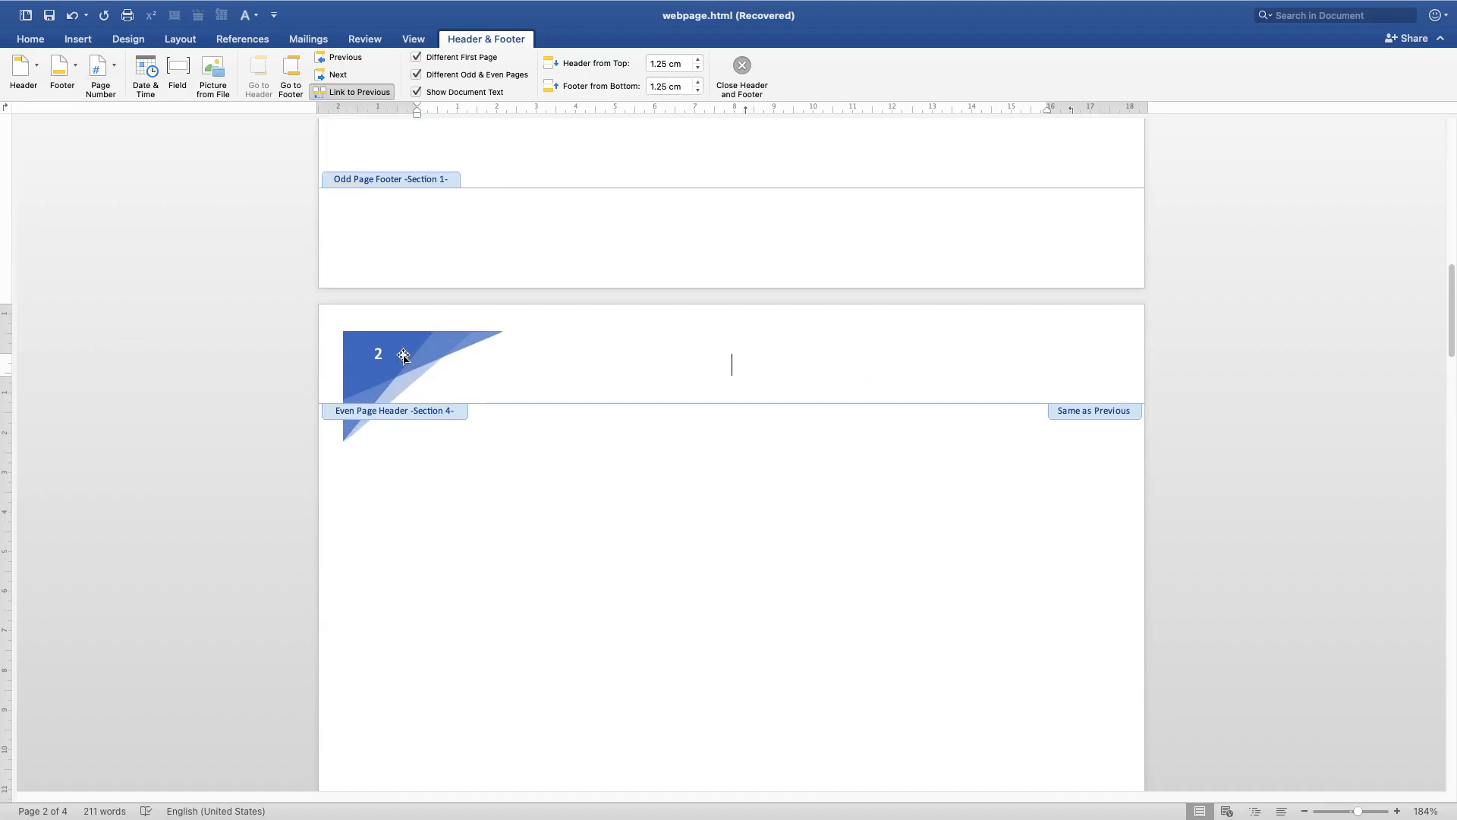
{"action": "scroll", "coordinate": [706, 396], "scroll_direction": "up", "scroll_amount": 3}
{"action": "scroll", "coordinate": [705, 395], "scroll_direction": "down", "scroll_amount": 2}
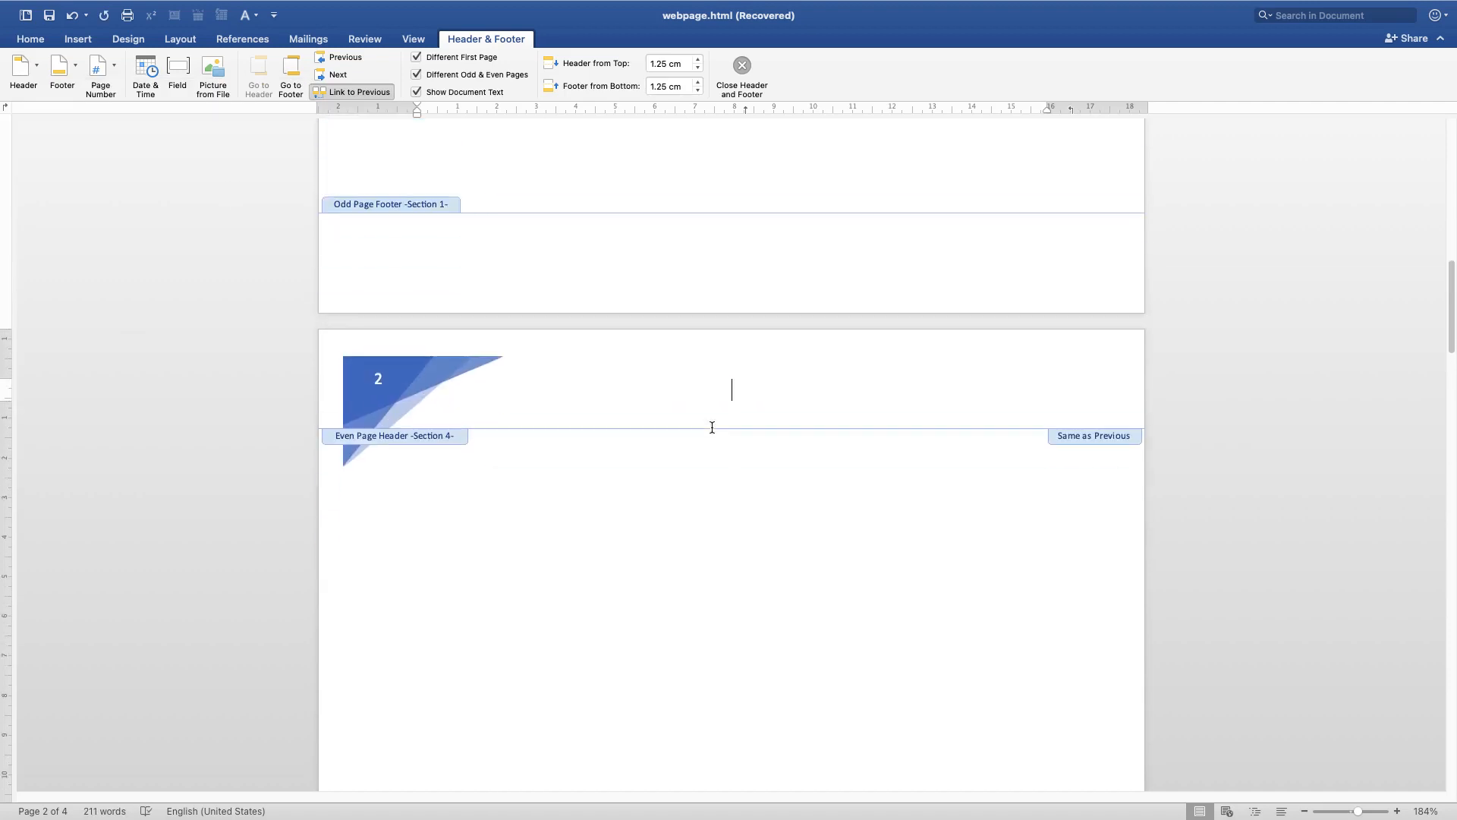
Enter LEARNING 4RM HOME as the even page header text beside the Facet page number graphic
{"action": "type", "text": "4RM HOMW"}
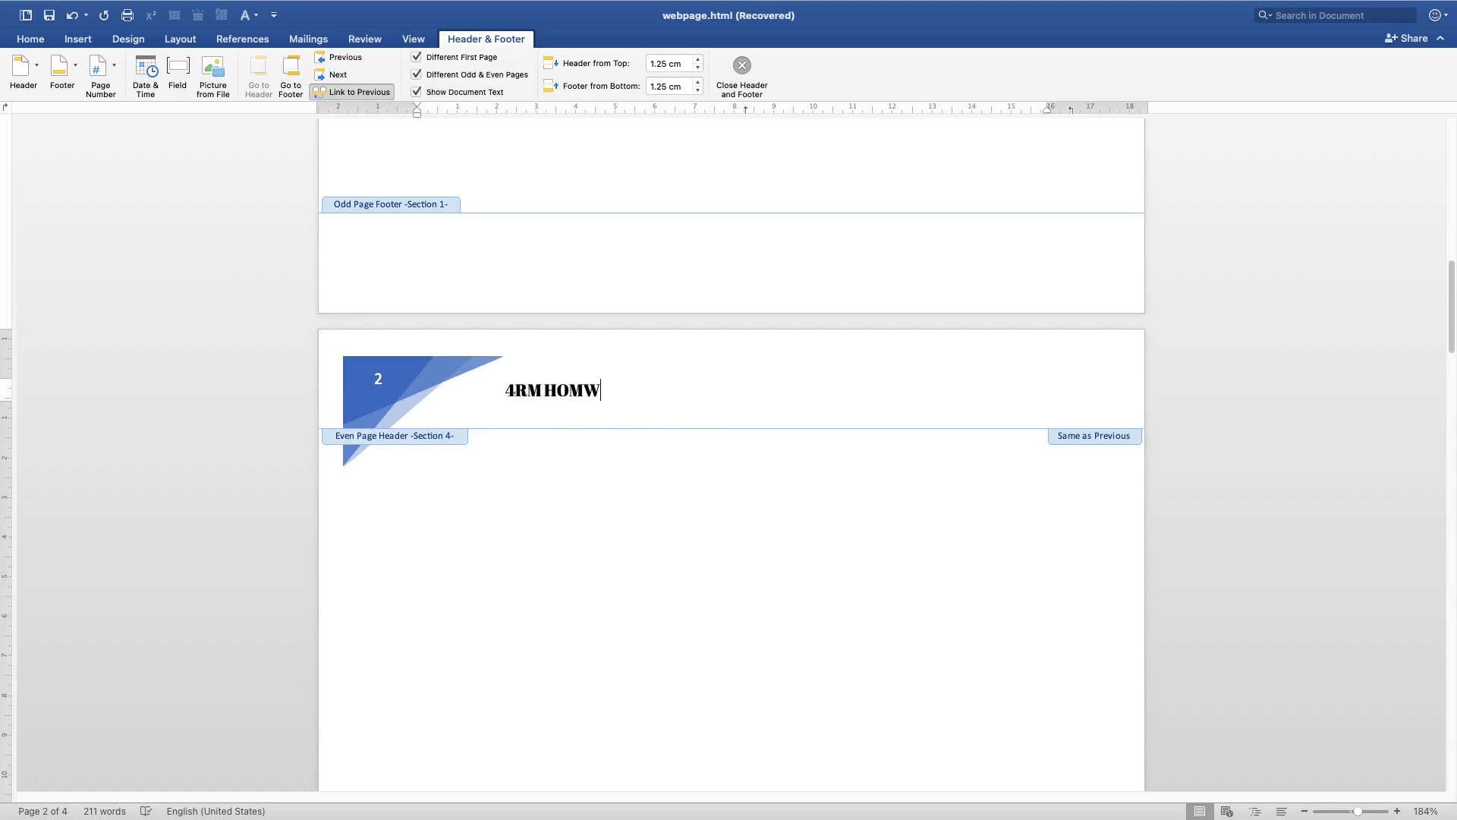
{"action": "key", "text": "BackSpace"}
{"action": "type", "text": "E"}
{"action": "type", "text": "L"}
{"action": "type", "text": "EARNING"}
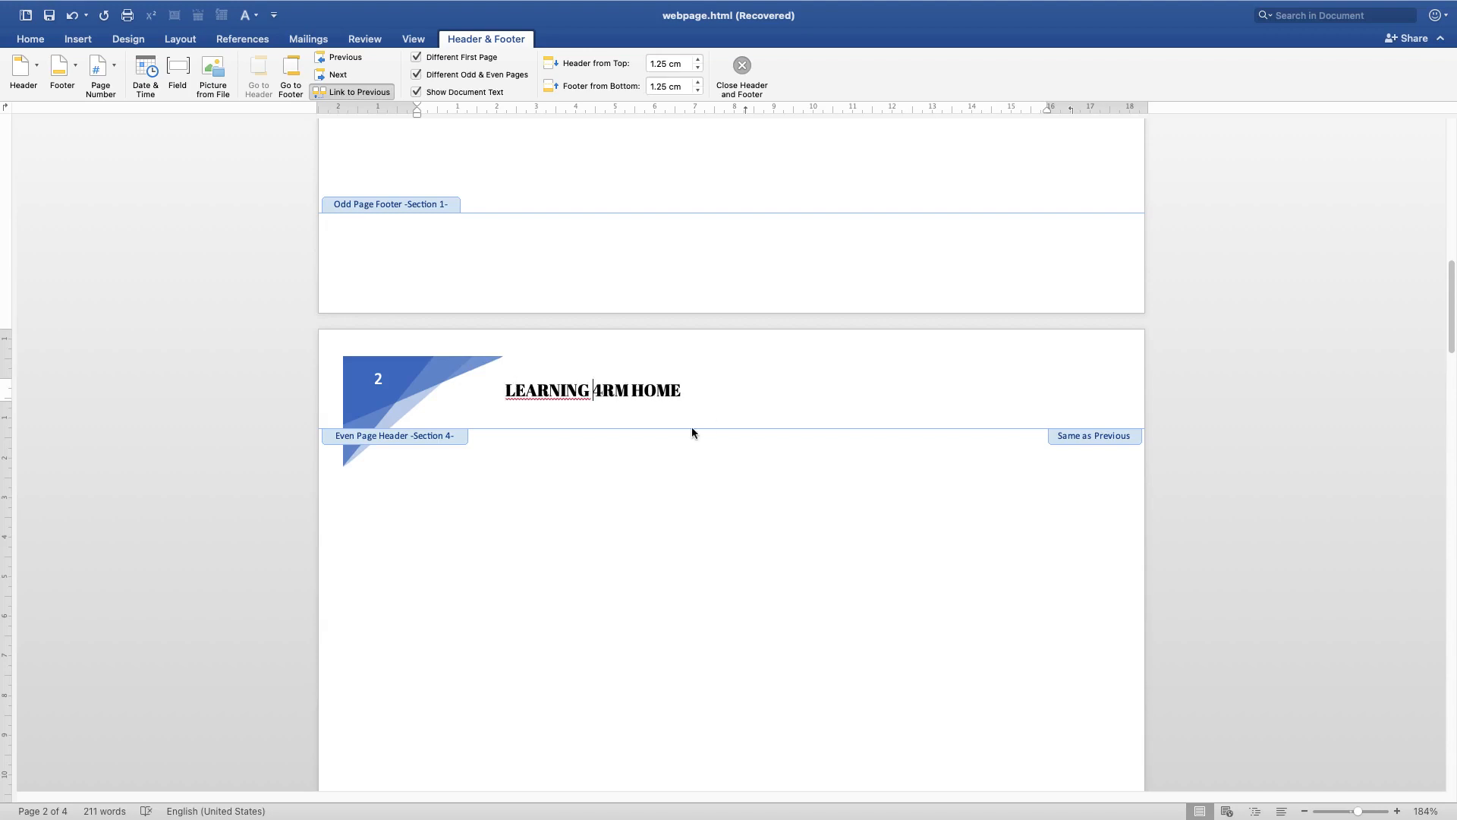
Delete the repeated word LEARNING hidden behind the graphic in the even page header text
{"action": "right_click", "coordinate": [580, 392]}
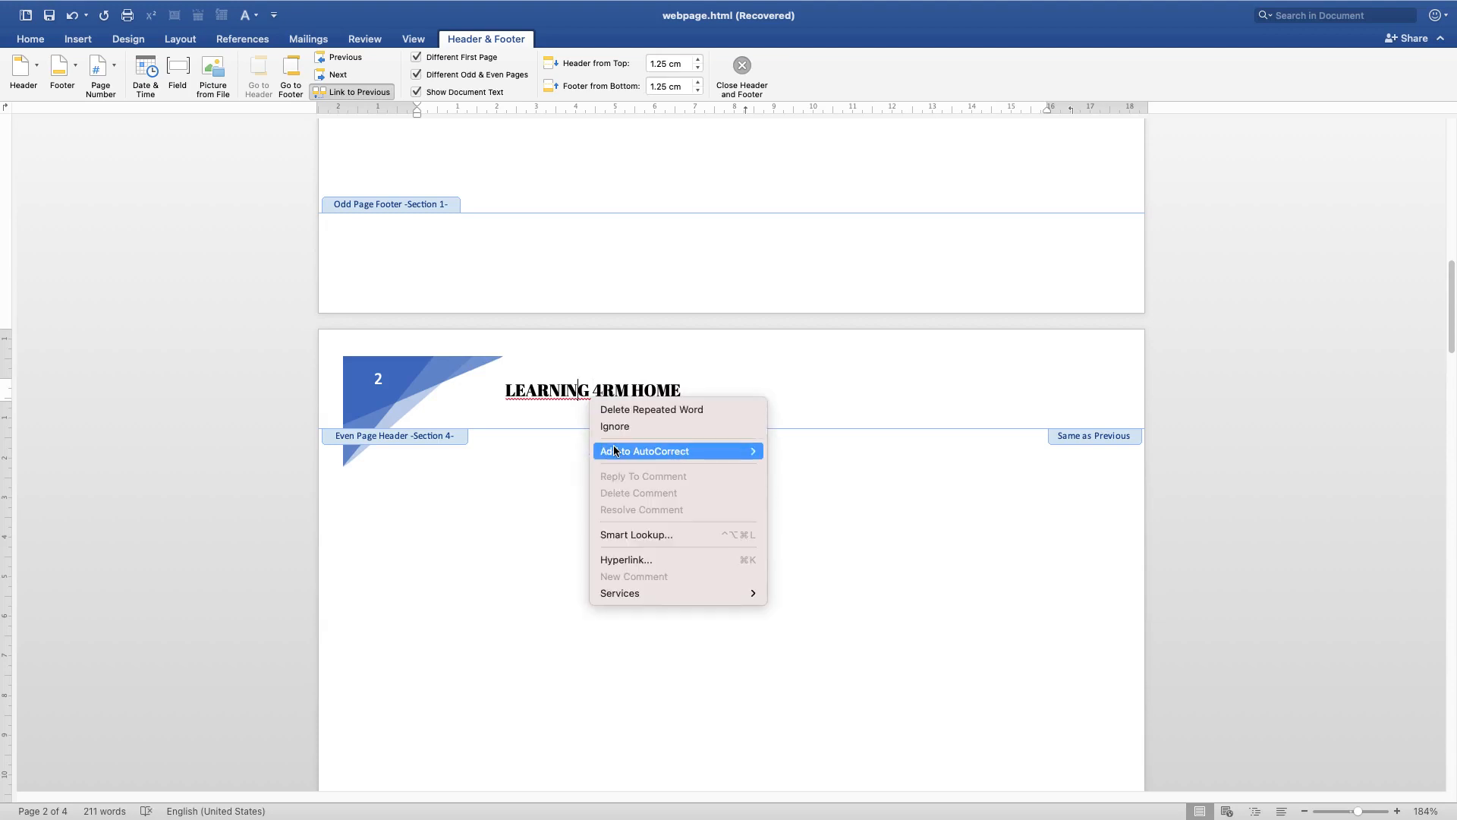
{"action": "left_click", "coordinate": [519, 538]}
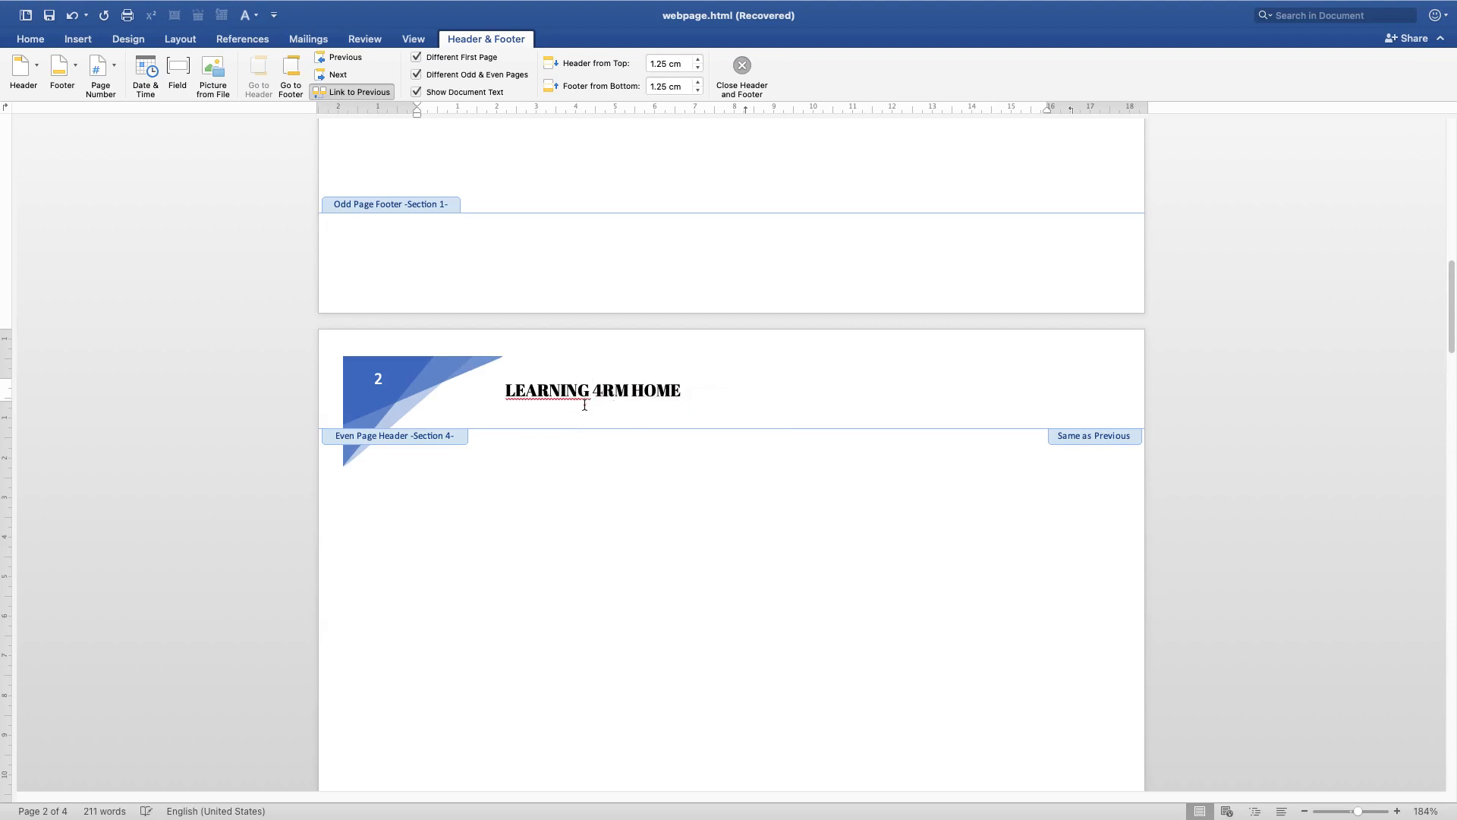
{"action": "left_click", "coordinate": [503, 393]}
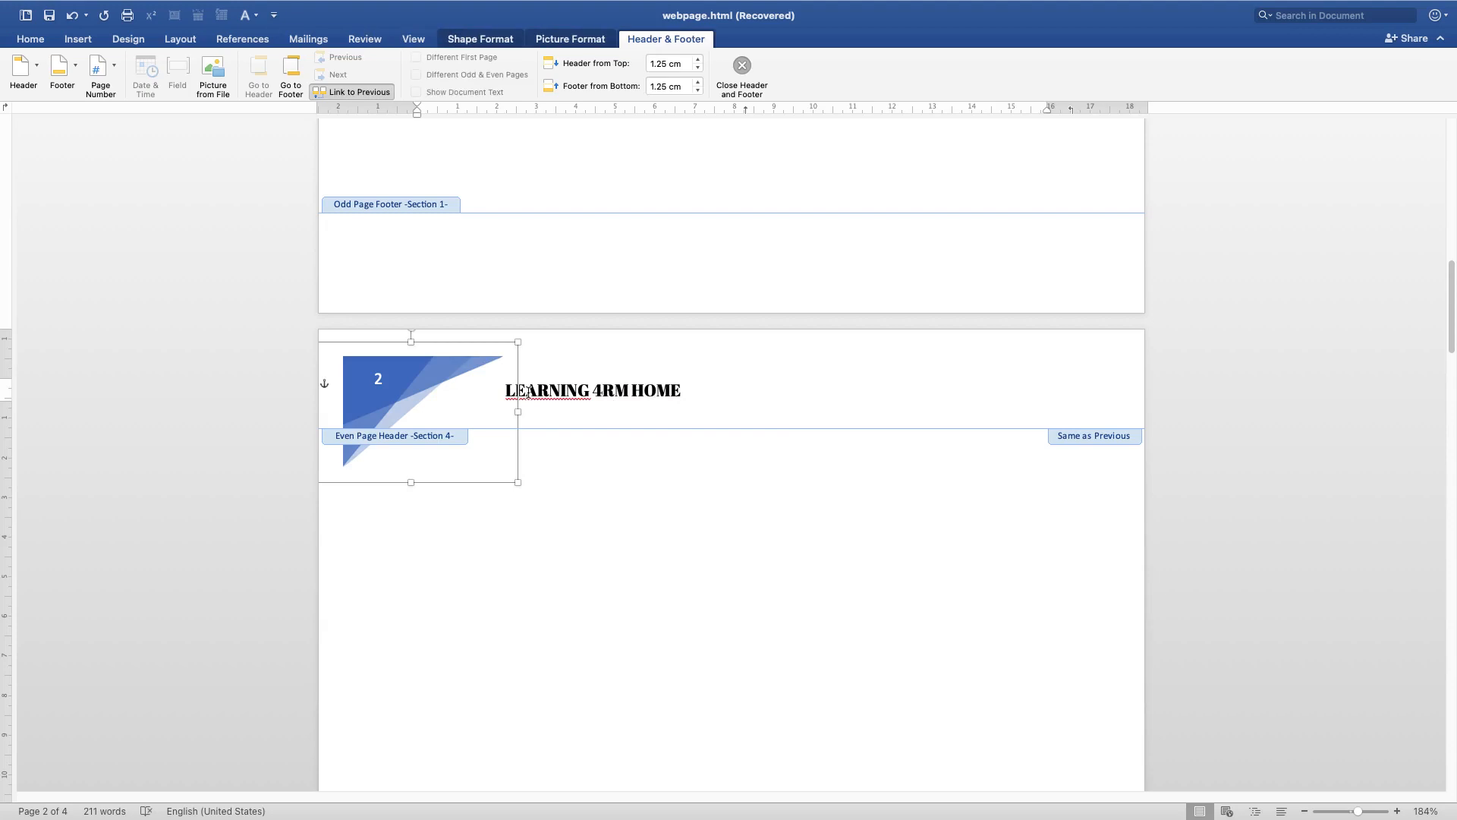
{"action": "left_click_drag", "start_coordinate": [535, 392], "coordinate": [590, 402]}
{"action": "left_click", "coordinate": [644, 401]}
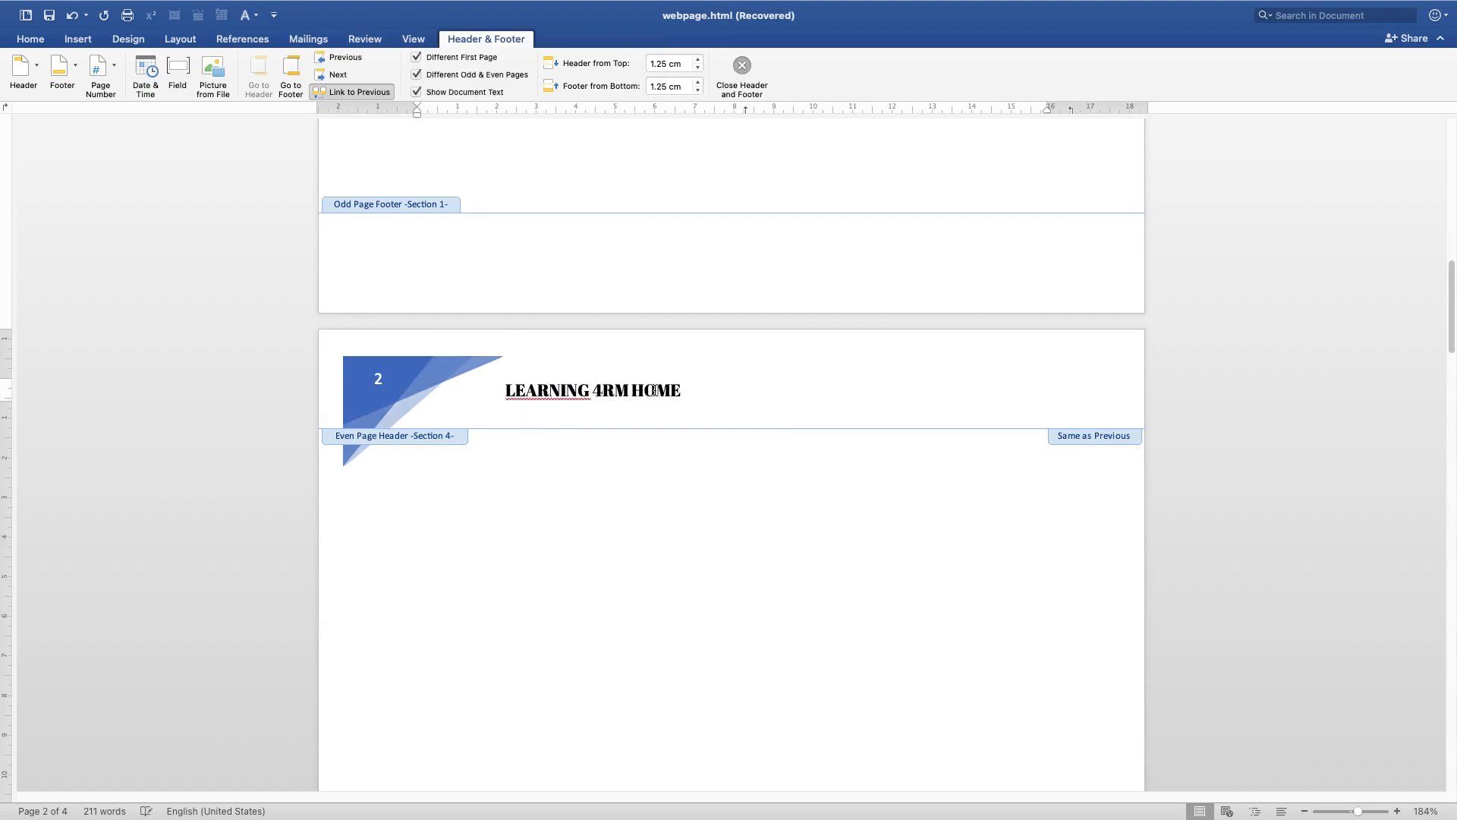
{"action": "double_click", "coordinate": [654, 391]}
{"action": "left_click", "coordinate": [778, 383]}
{"action": "left_click_drag", "start_coordinate": [407, 371], "coordinate": [383, 362]}
{"action": "double_click", "coordinate": [556, 391]}
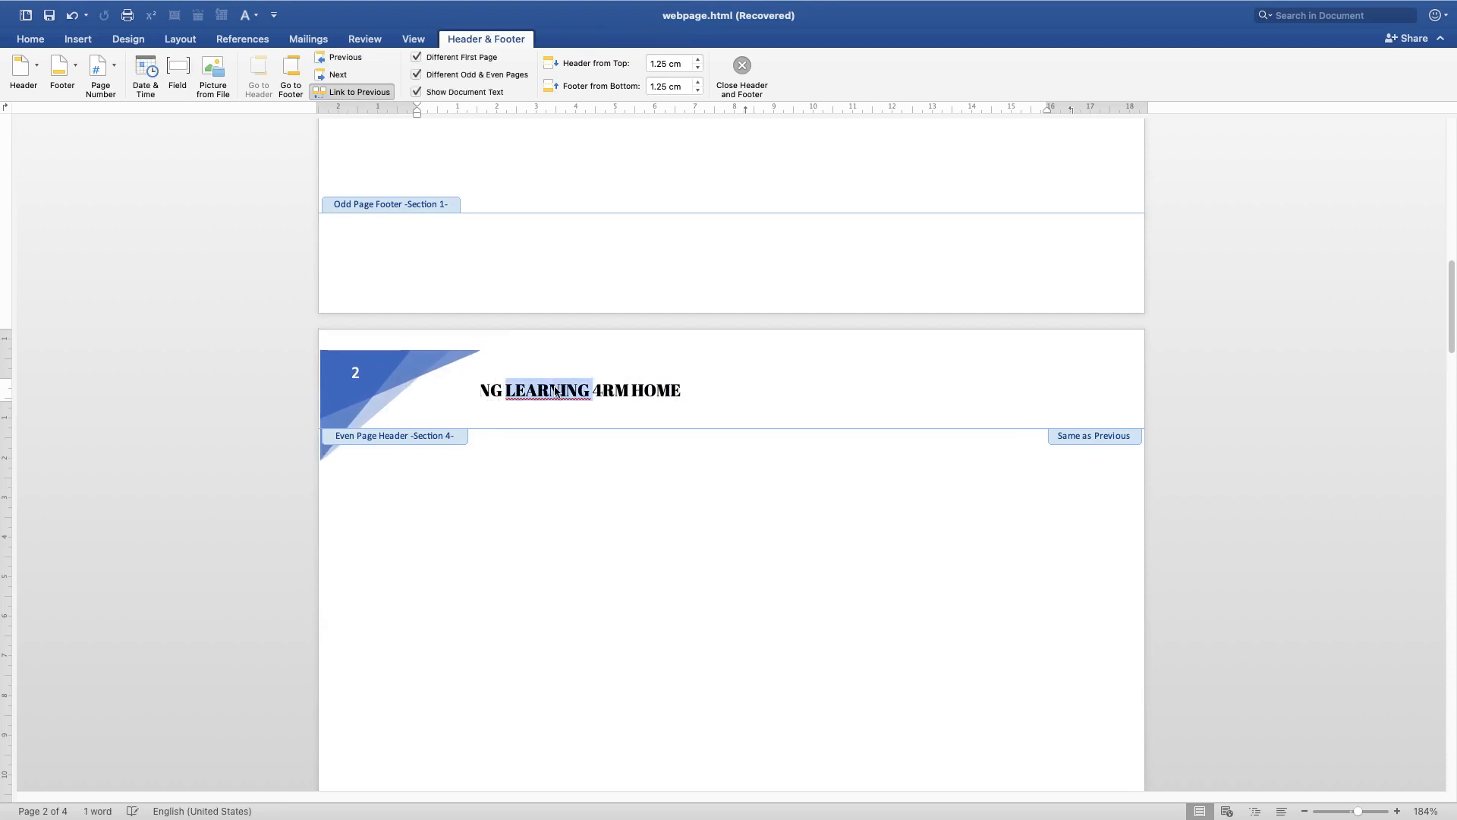
{"action": "key", "text": "BackSpace"}
Move the page number graphic to the right corner of the even page header
{"action": "left_click", "coordinate": [660, 410]}
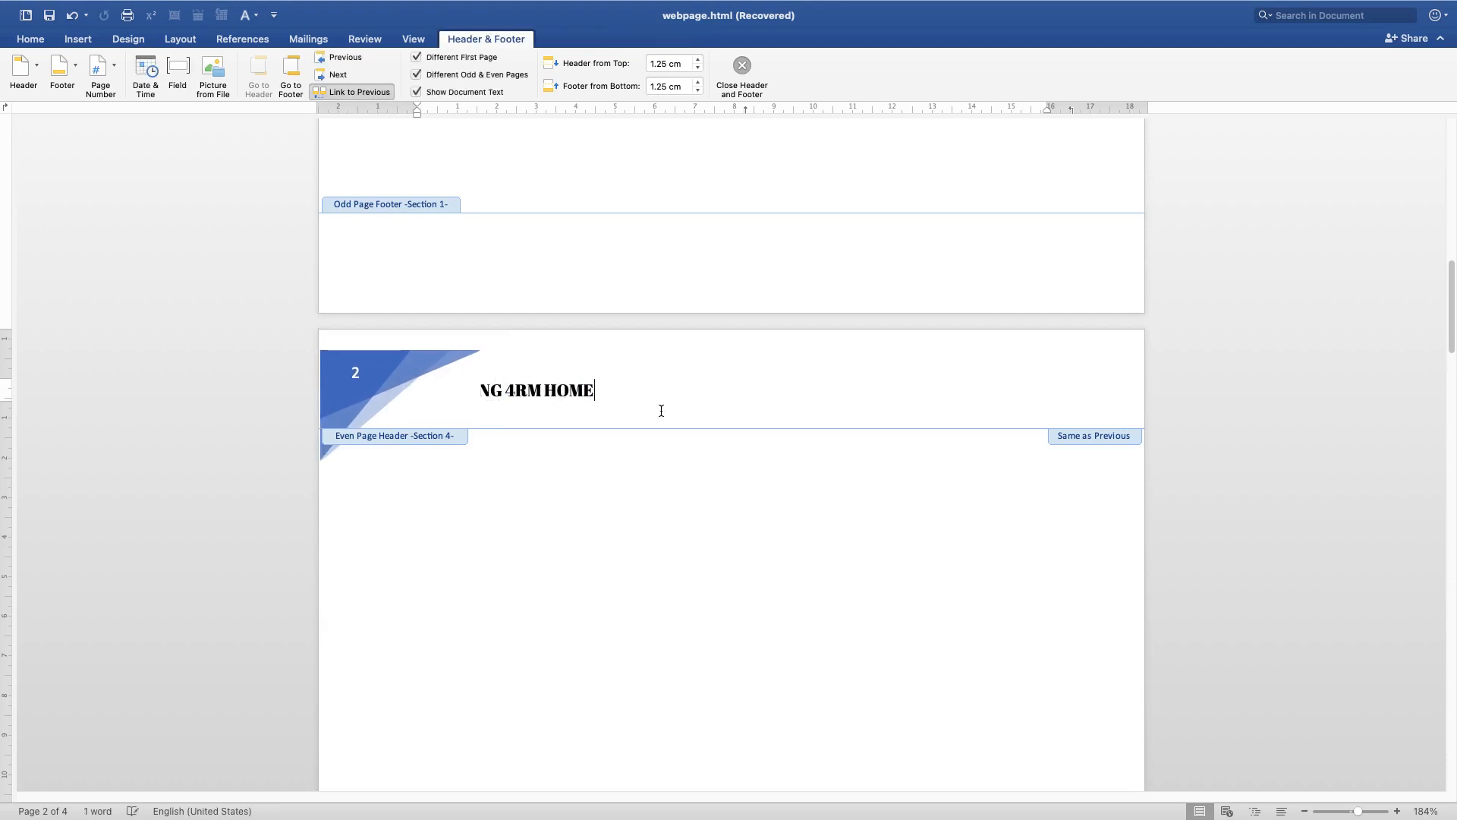
{"action": "left_click", "coordinate": [507, 390]}
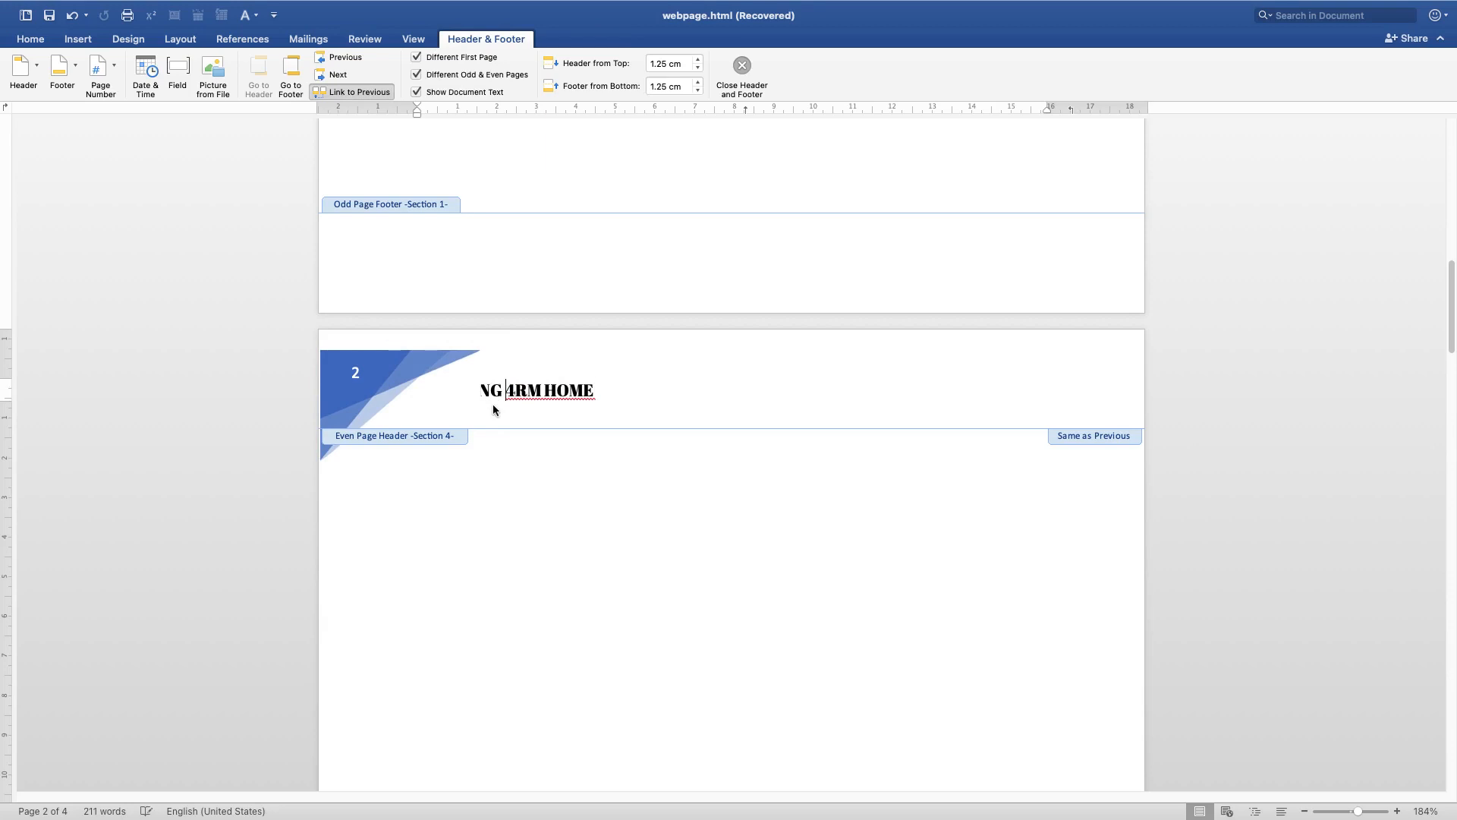
{"action": "left_click", "coordinate": [369, 381]}
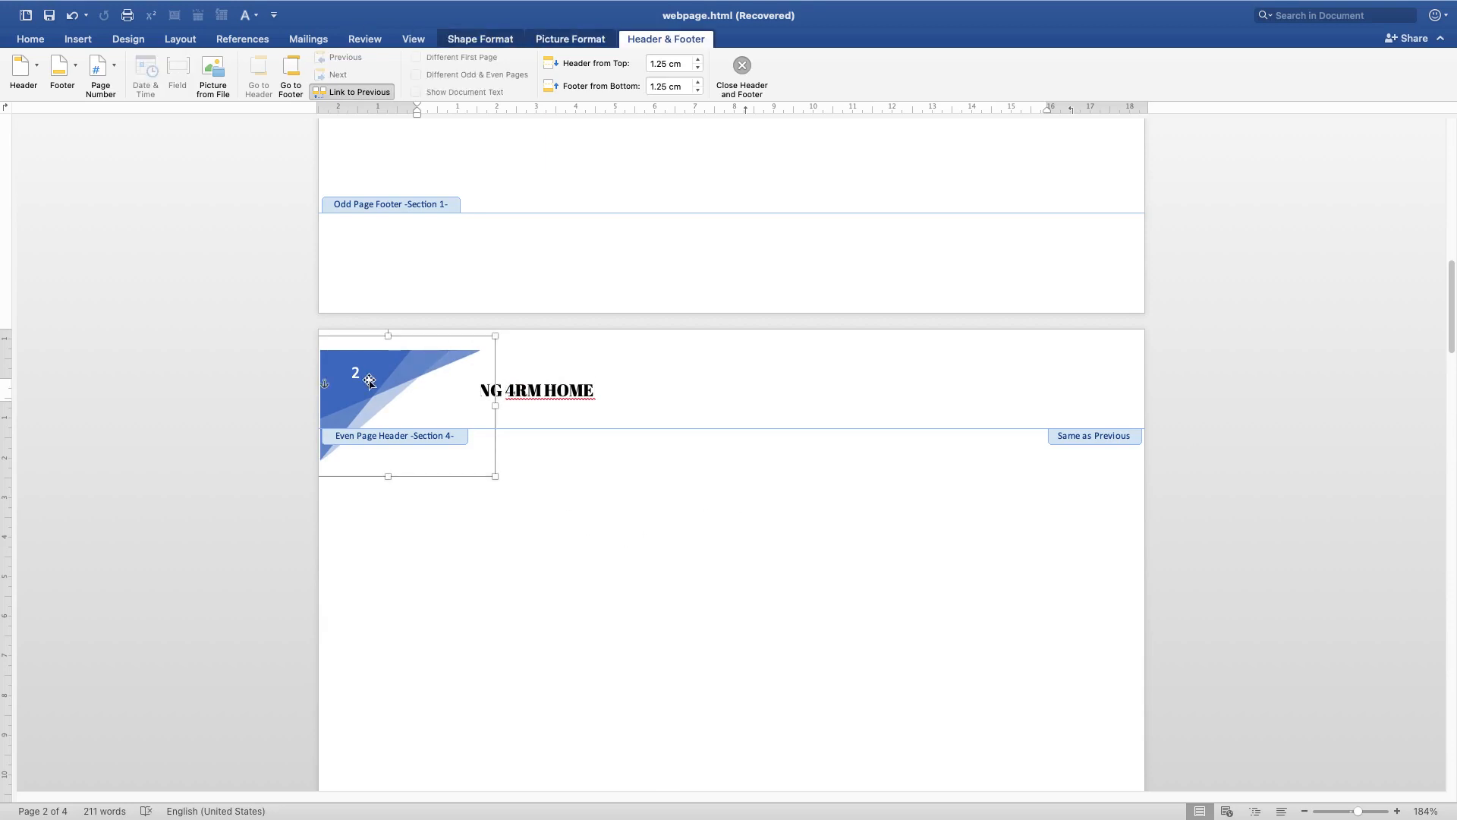
{"action": "left_click_drag", "start_coordinate": [369, 381], "coordinate": [1020, 357]}
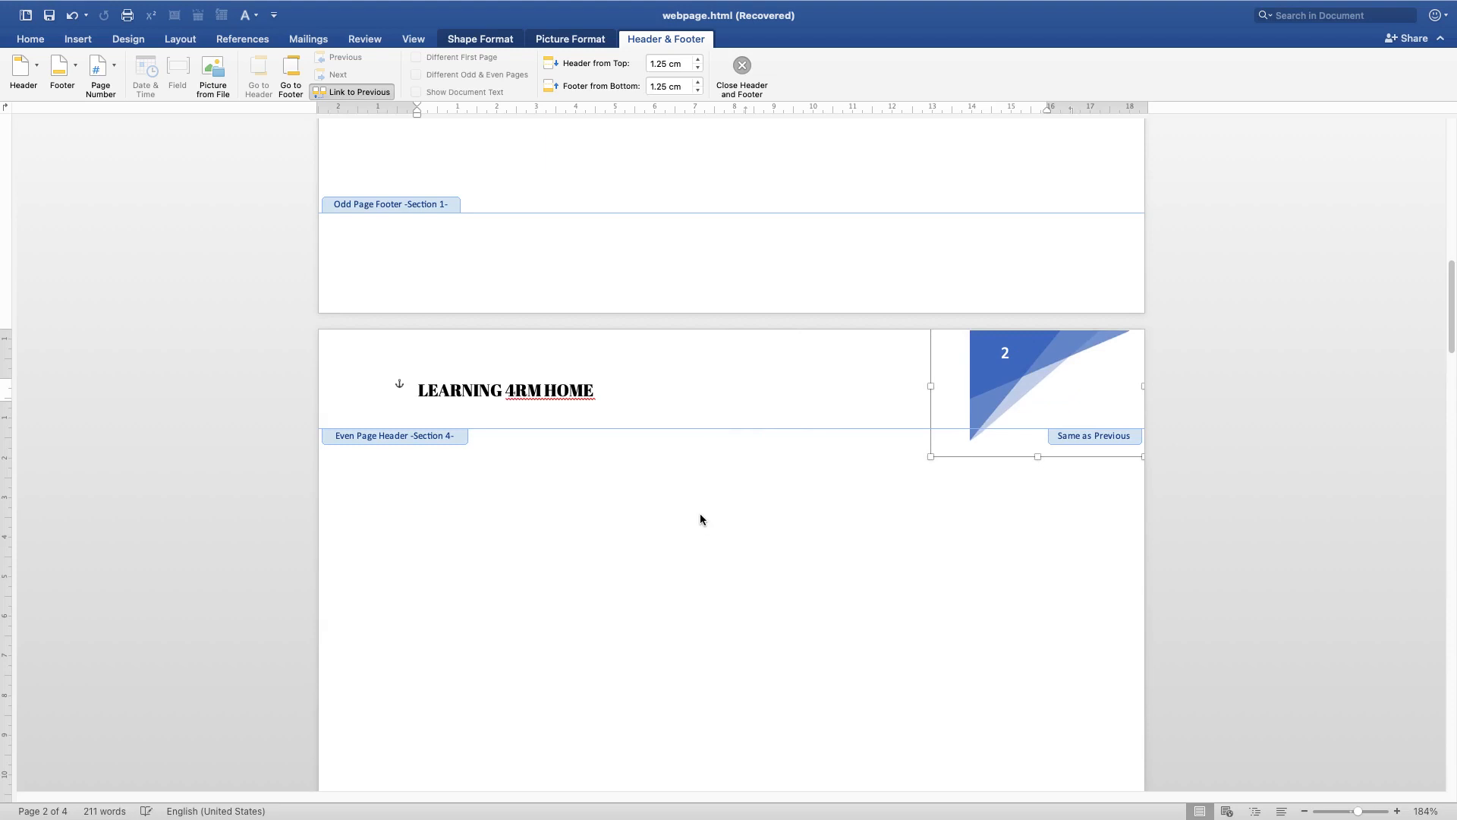
Replace the even page header with the built-in Retrospect header design
{"action": "double_click", "coordinate": [639, 499]}
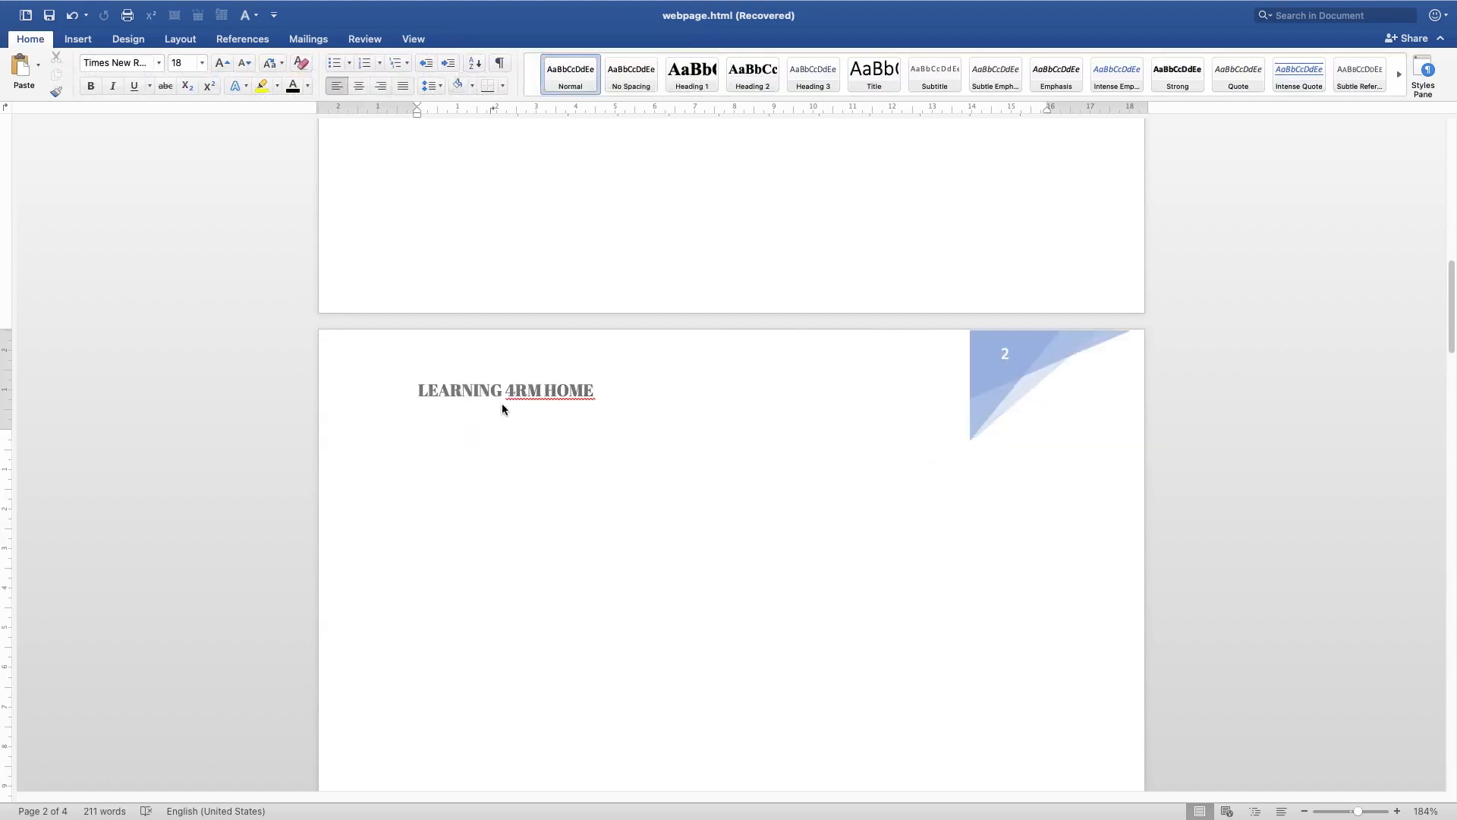
{"action": "double_click", "coordinate": [713, 389]}
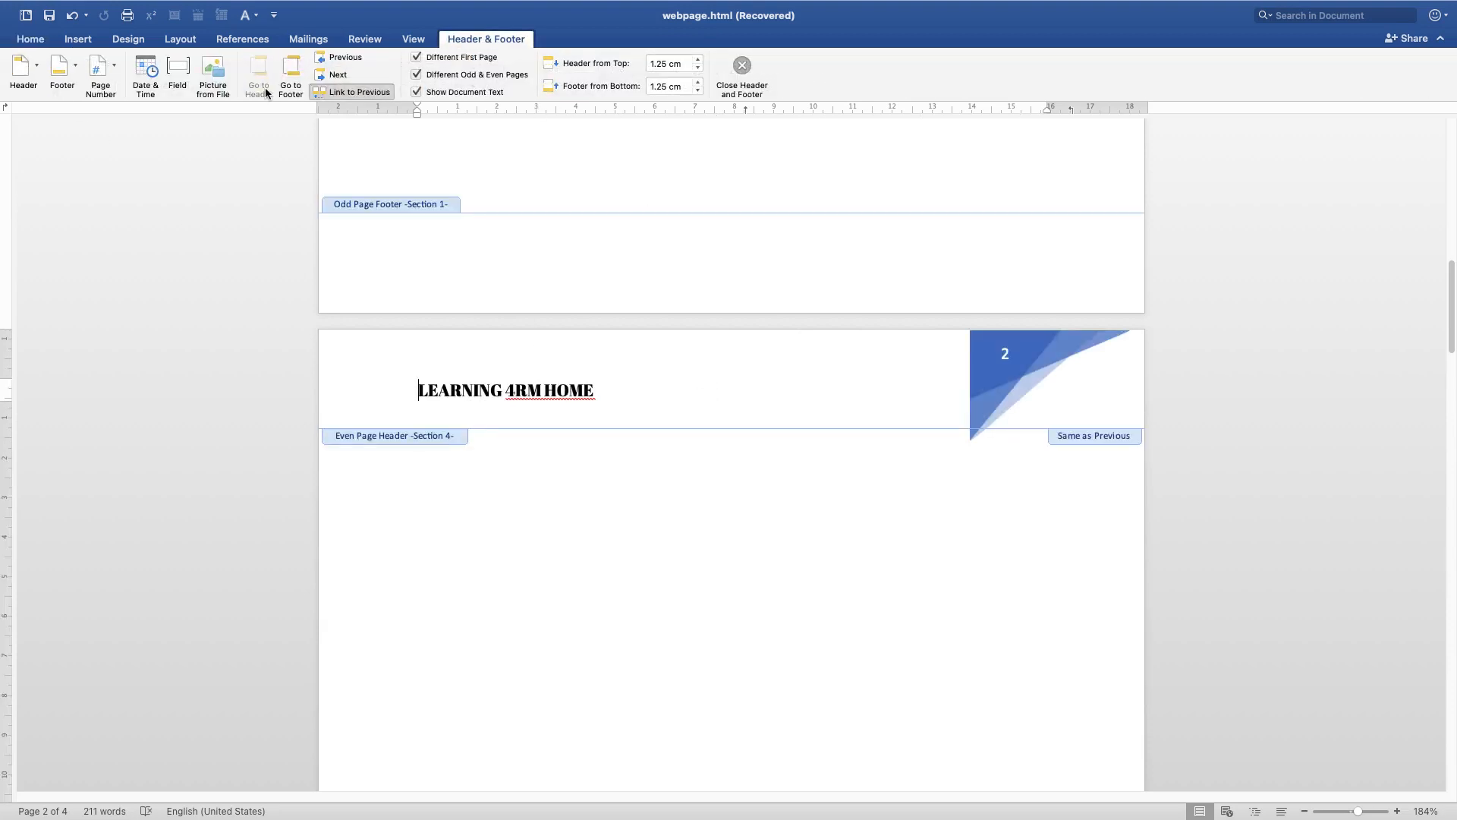
{"action": "left_click", "coordinate": [27, 73]}
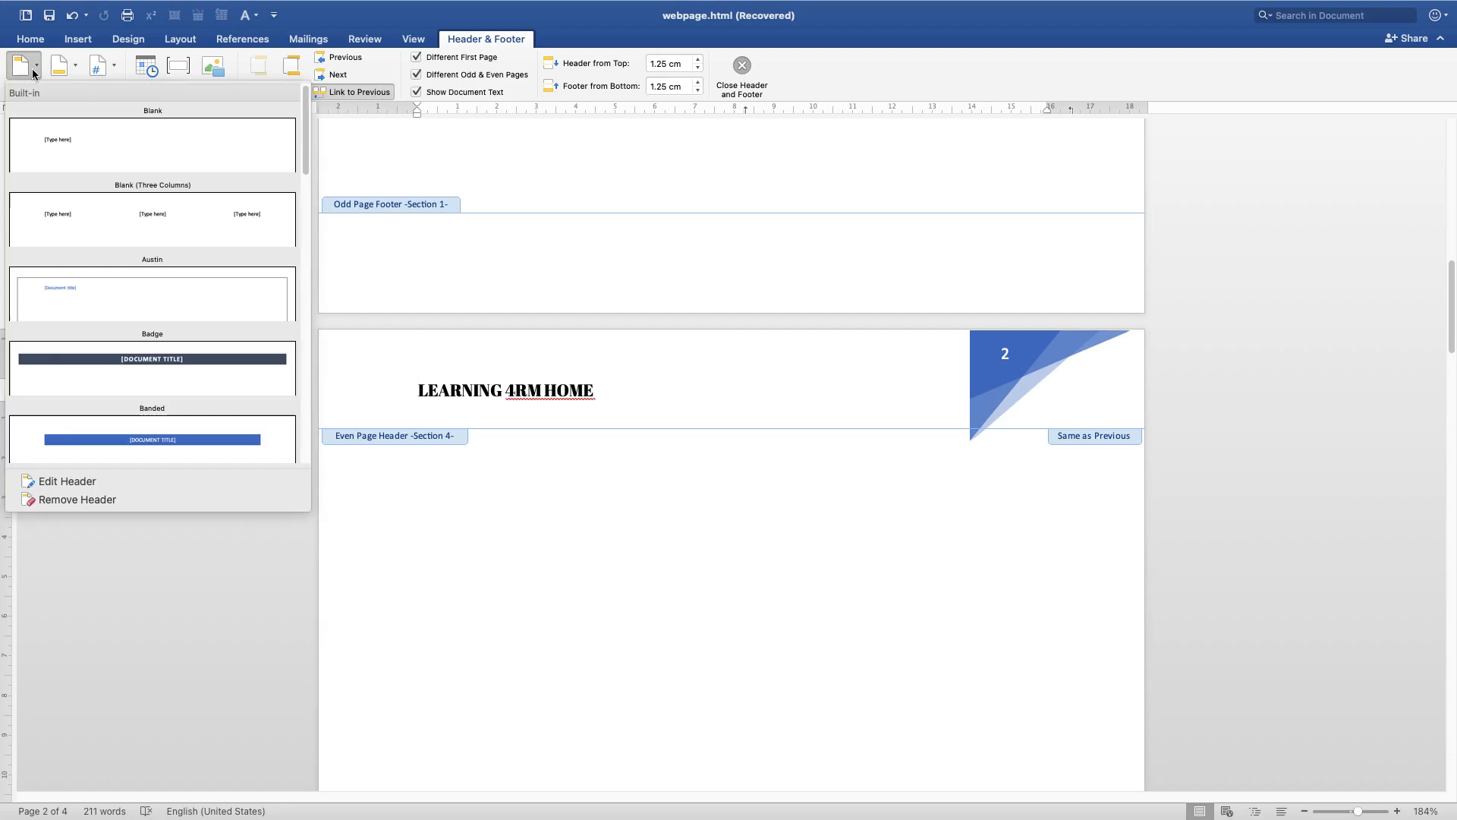
{"action": "scroll", "coordinate": [94, 364], "scroll_direction": "down", "scroll_amount": 10}
{"action": "scroll", "coordinate": [116, 346], "scroll_direction": "up", "scroll_amount": 5}
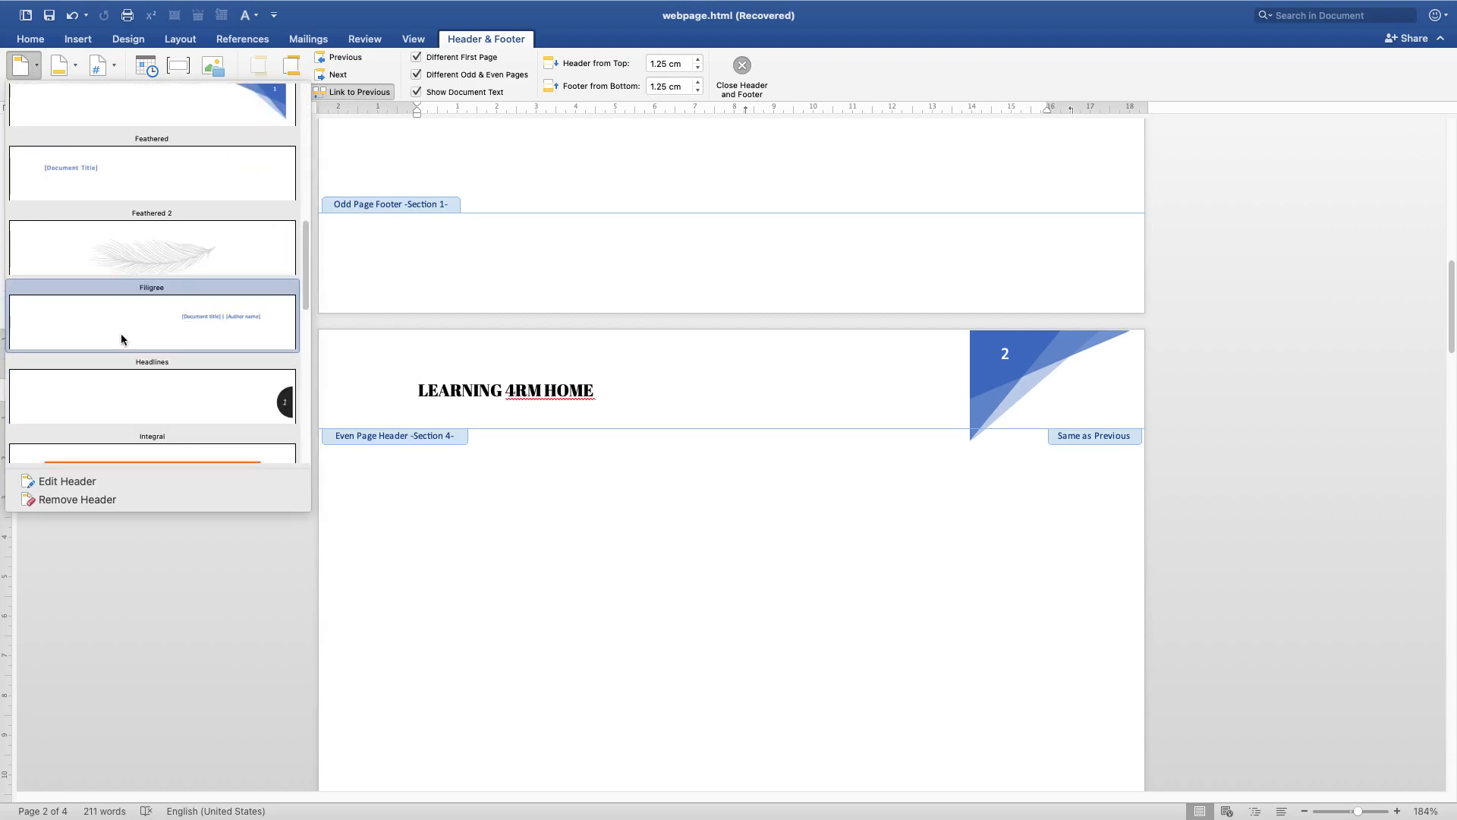
{"action": "scroll", "coordinate": [169, 385], "scroll_direction": "down", "scroll_amount": 2}
{"action": "scroll", "coordinate": [169, 385], "scroll_direction": "down", "scroll_amount": 5}
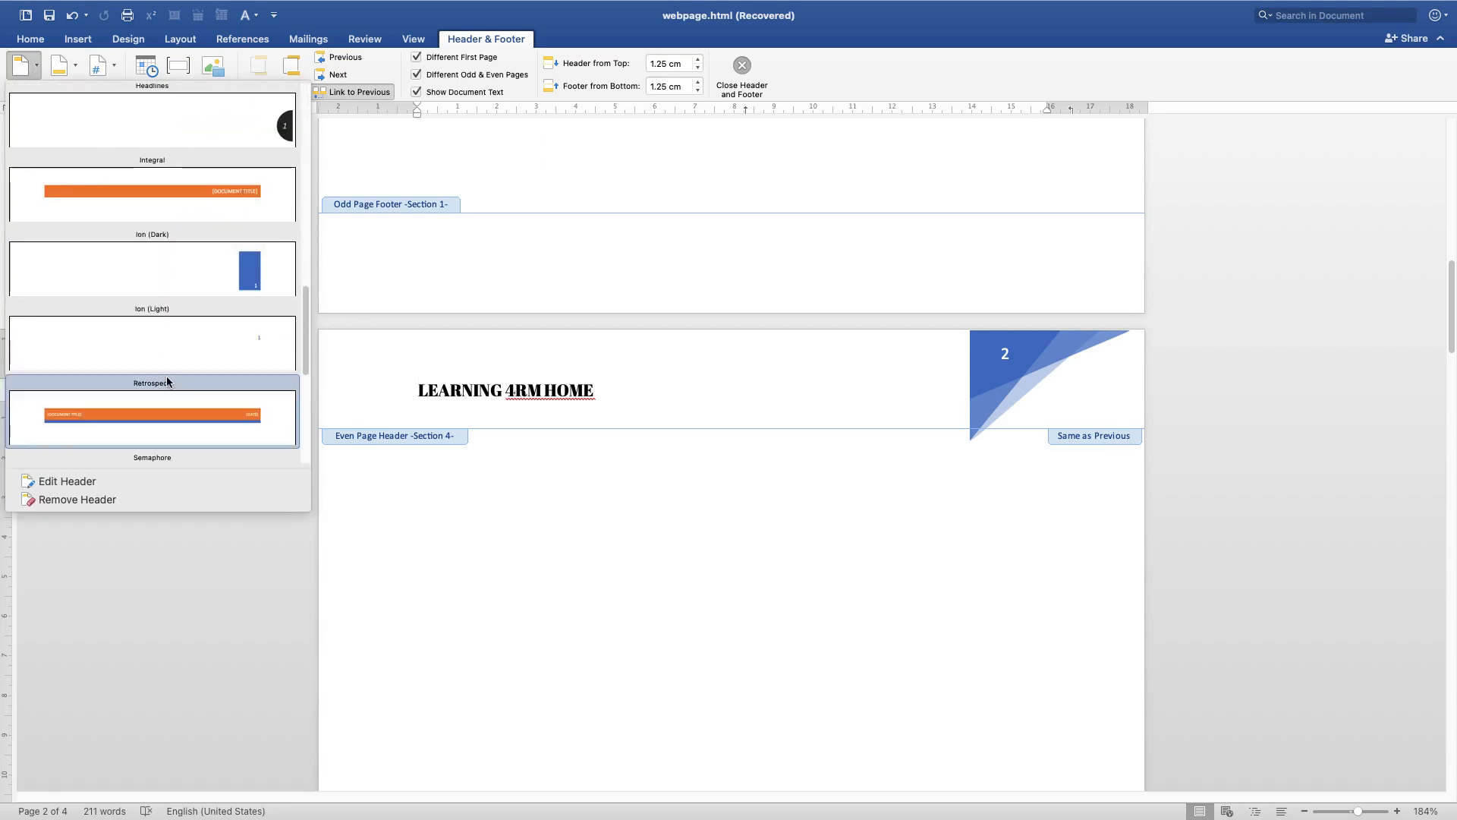
{"action": "left_click", "coordinate": [120, 258]}
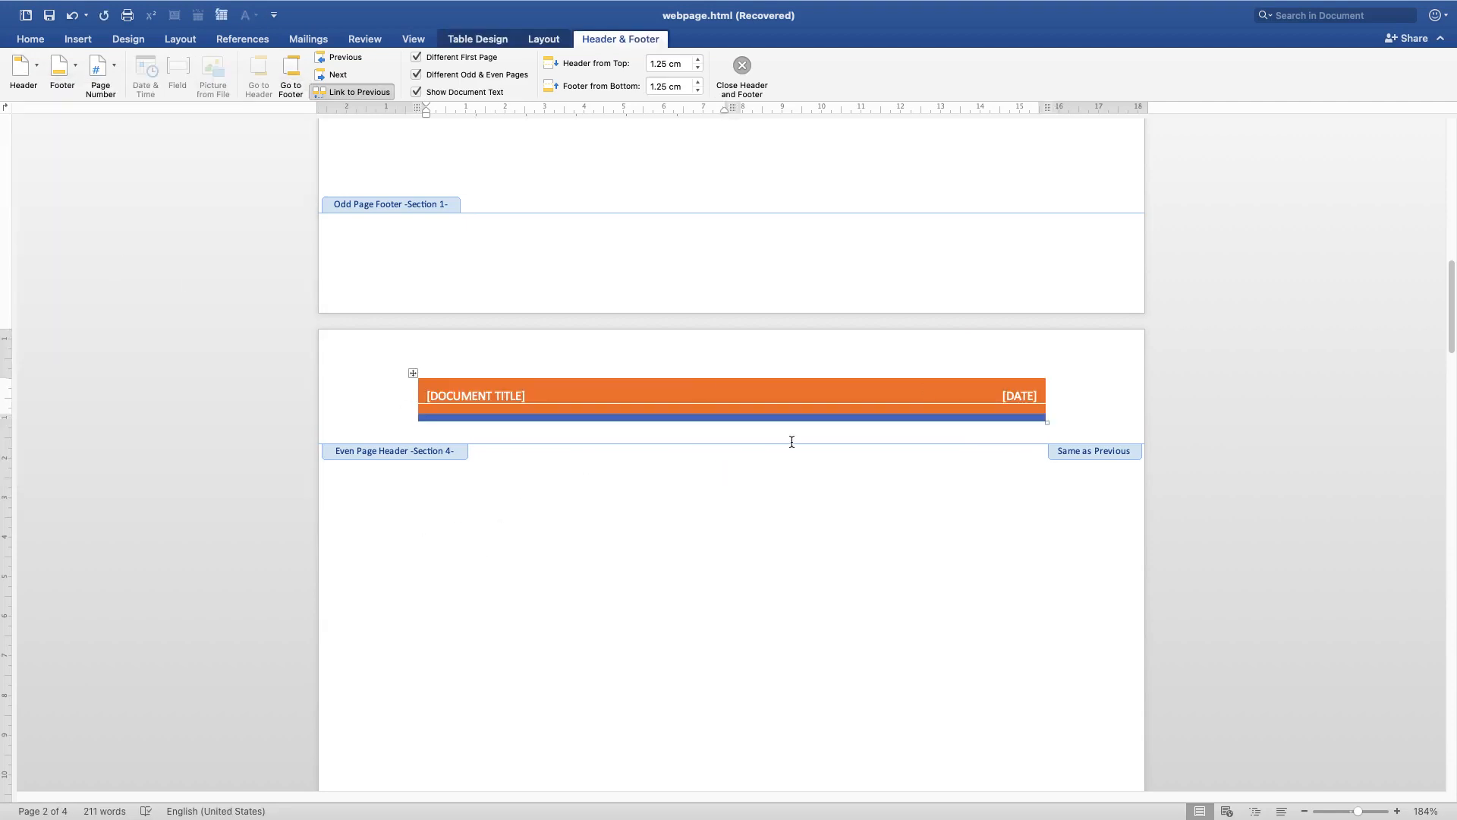
Enter LEARN in the Retrospect header's document title placeholder and return to the document body
{"action": "left_click", "coordinate": [675, 393]}
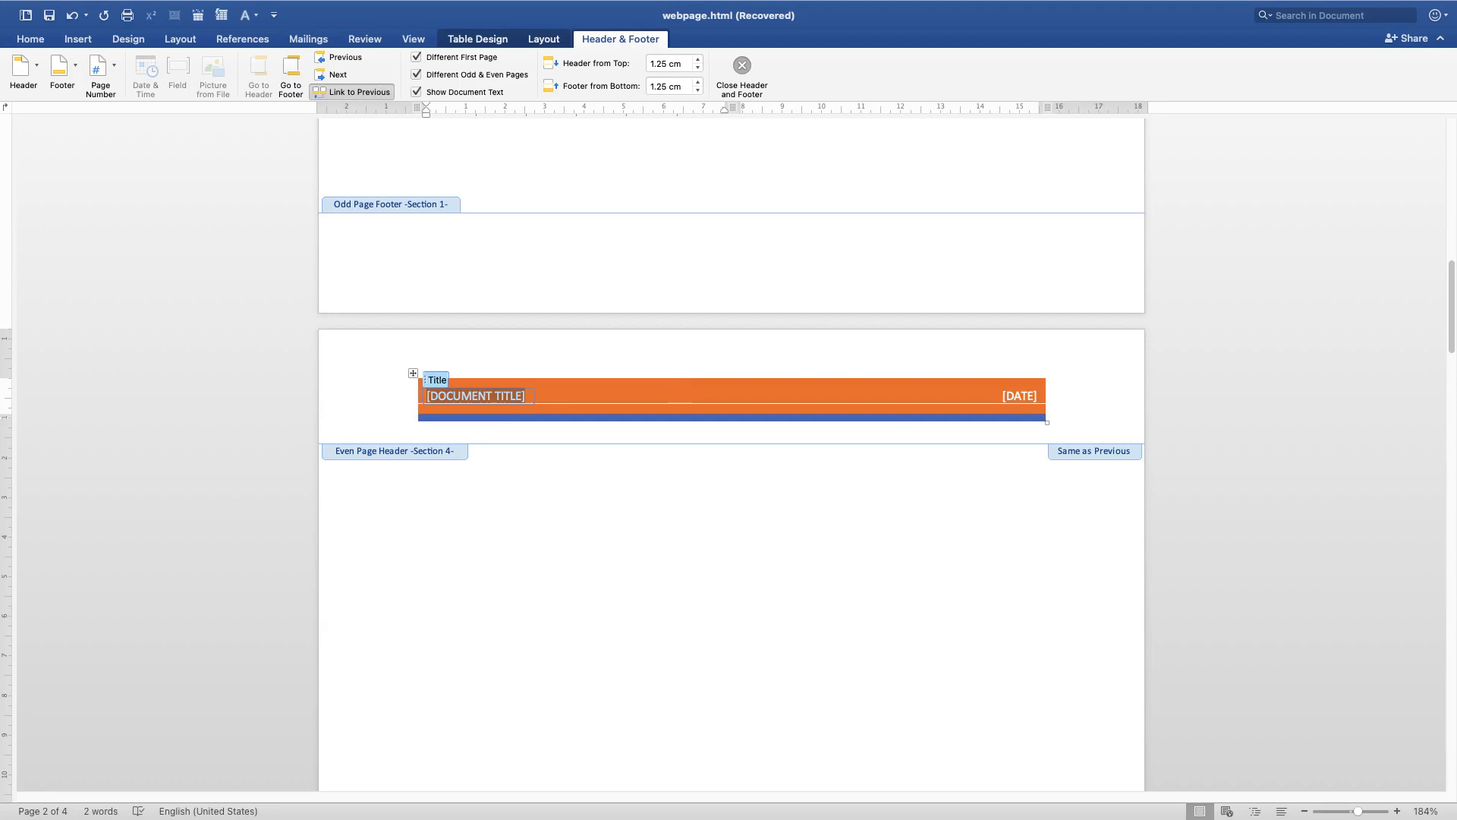
{"action": "type", "text": "F"}
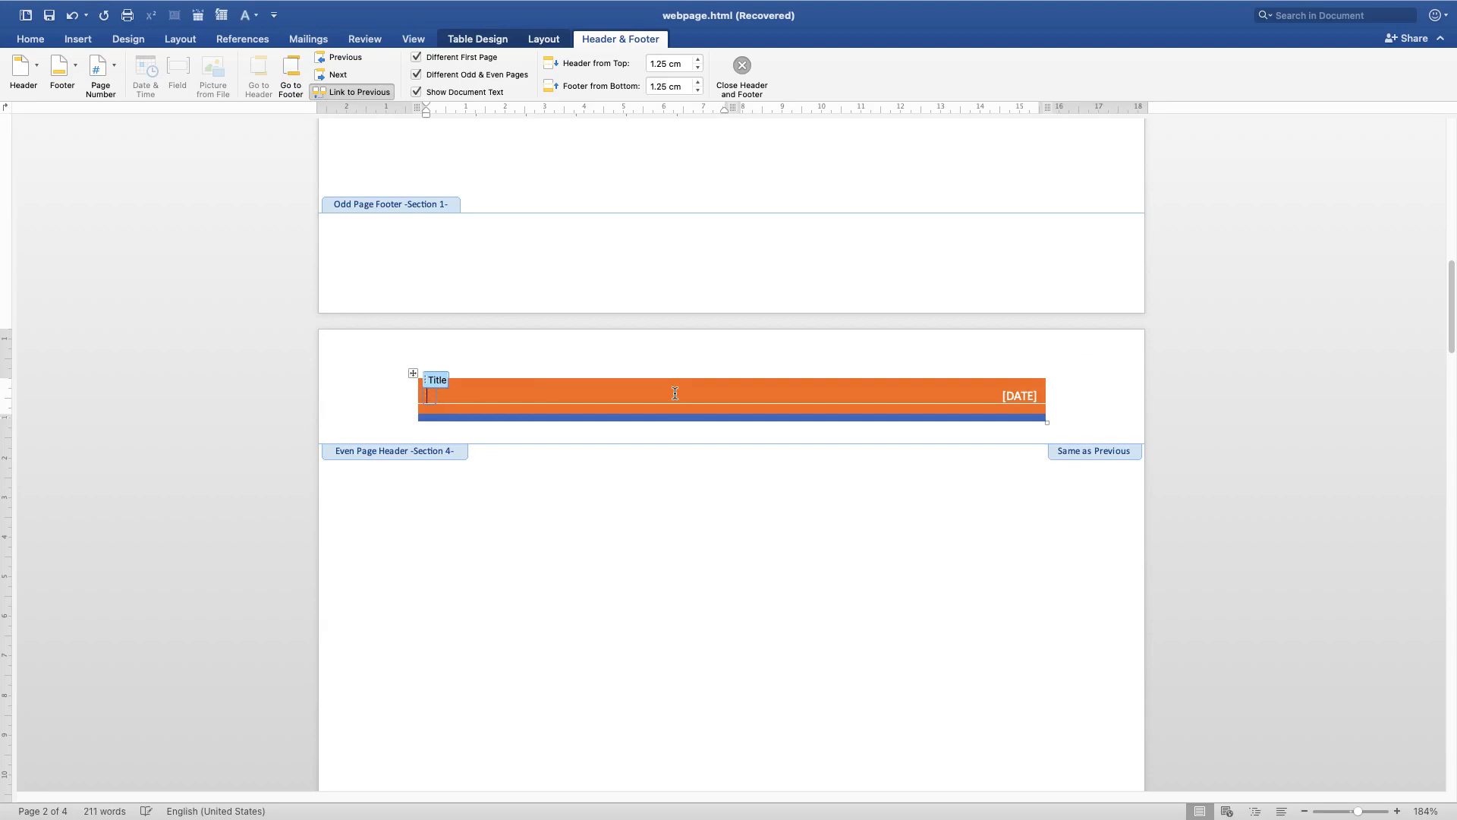
{"action": "type", "text": "EARN"}
{"action": "double_click", "coordinate": [564, 584]}
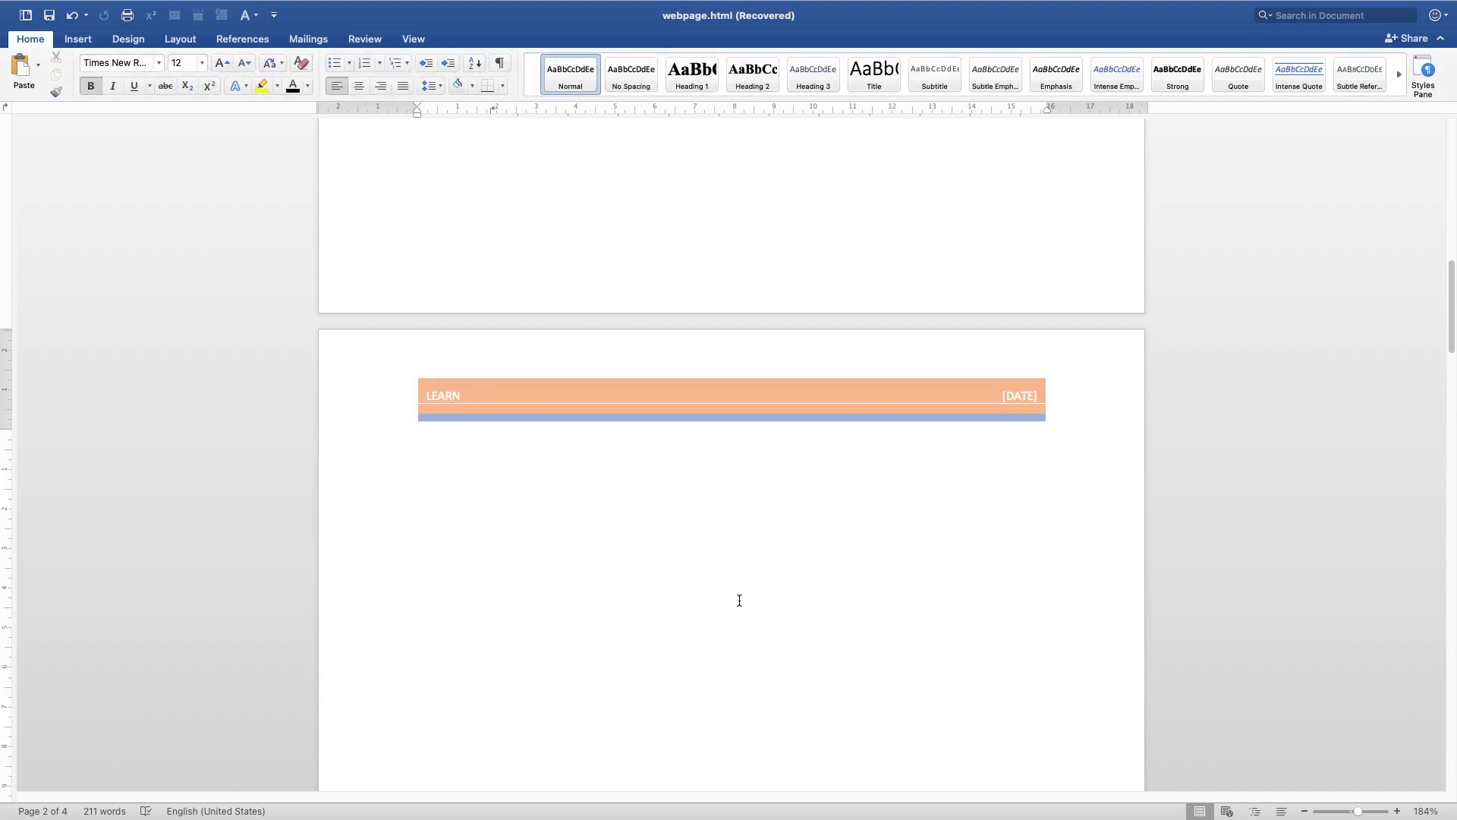
Scroll through the document pages to review the first, odd and even page headers
{"action": "scroll", "coordinate": [722, 490], "scroll_direction": "down", "scroll_amount": 6}
{"action": "scroll", "coordinate": [722, 490], "scroll_direction": "down", "scroll_amount": 10}
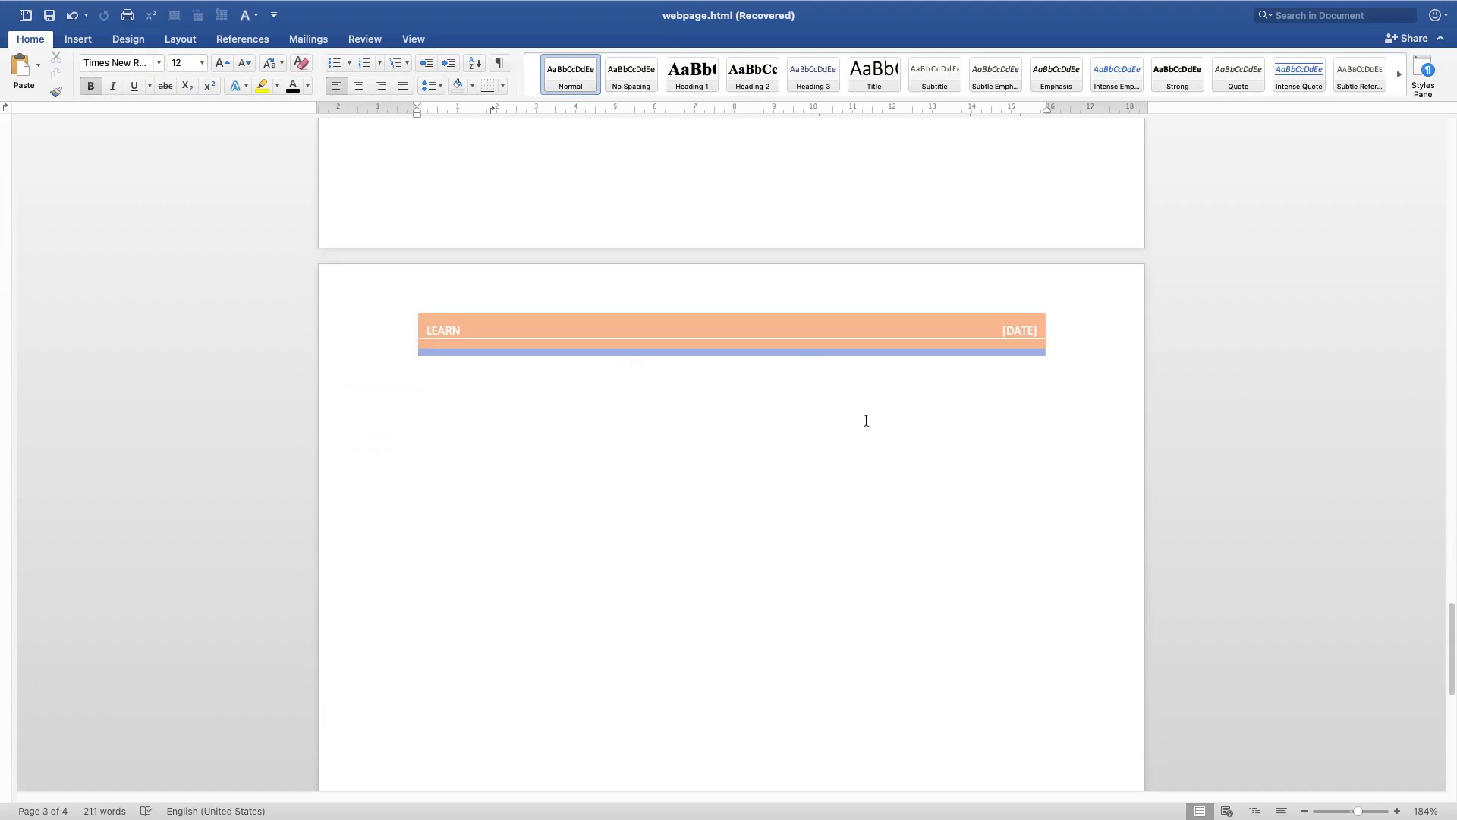
{"action": "scroll", "coordinate": [866, 421], "scroll_direction": "up", "scroll_amount": 15}
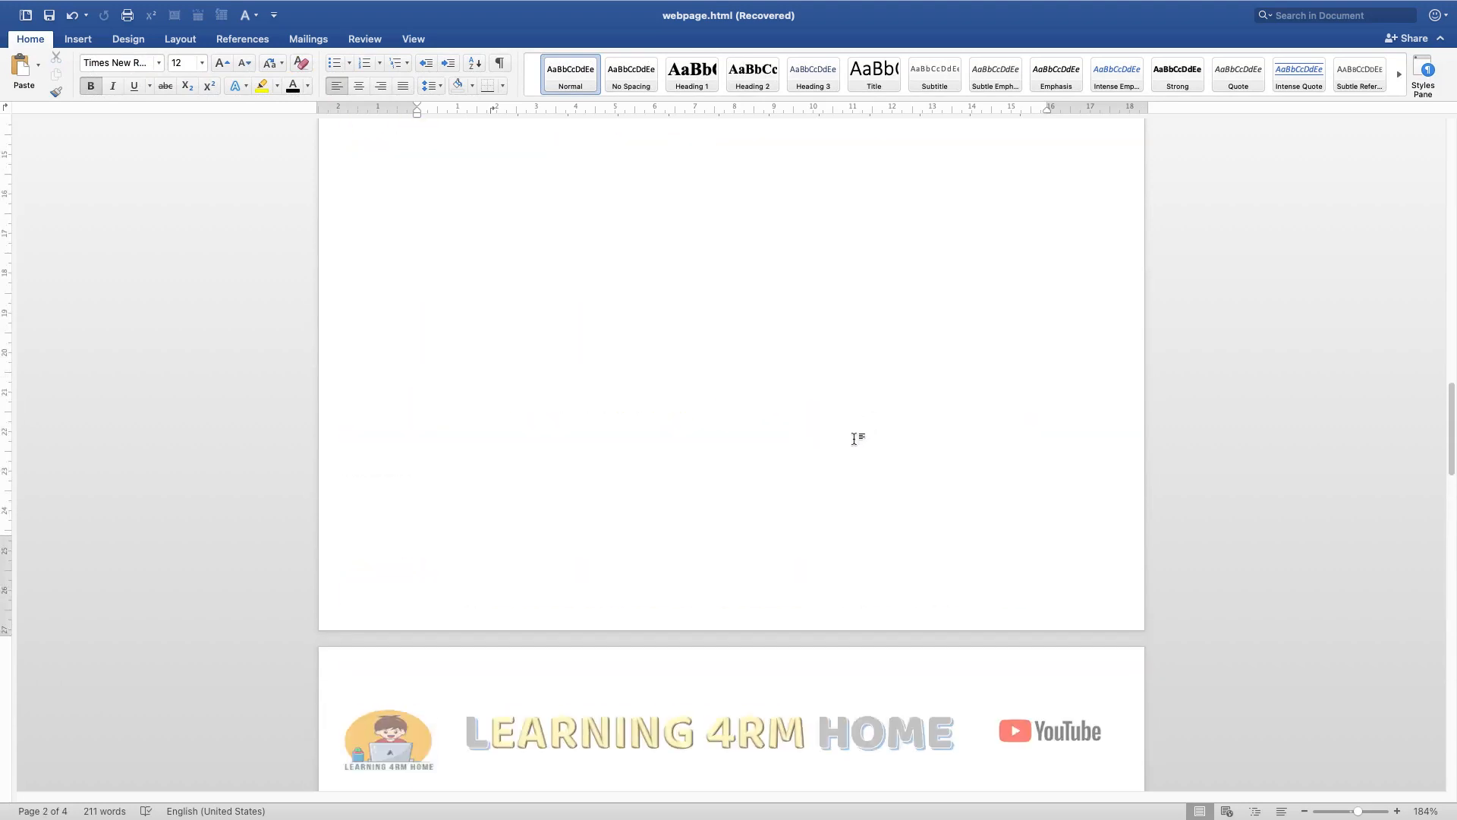
{"action": "scroll", "coordinate": [851, 441], "scroll_direction": "up", "scroll_amount": 5}
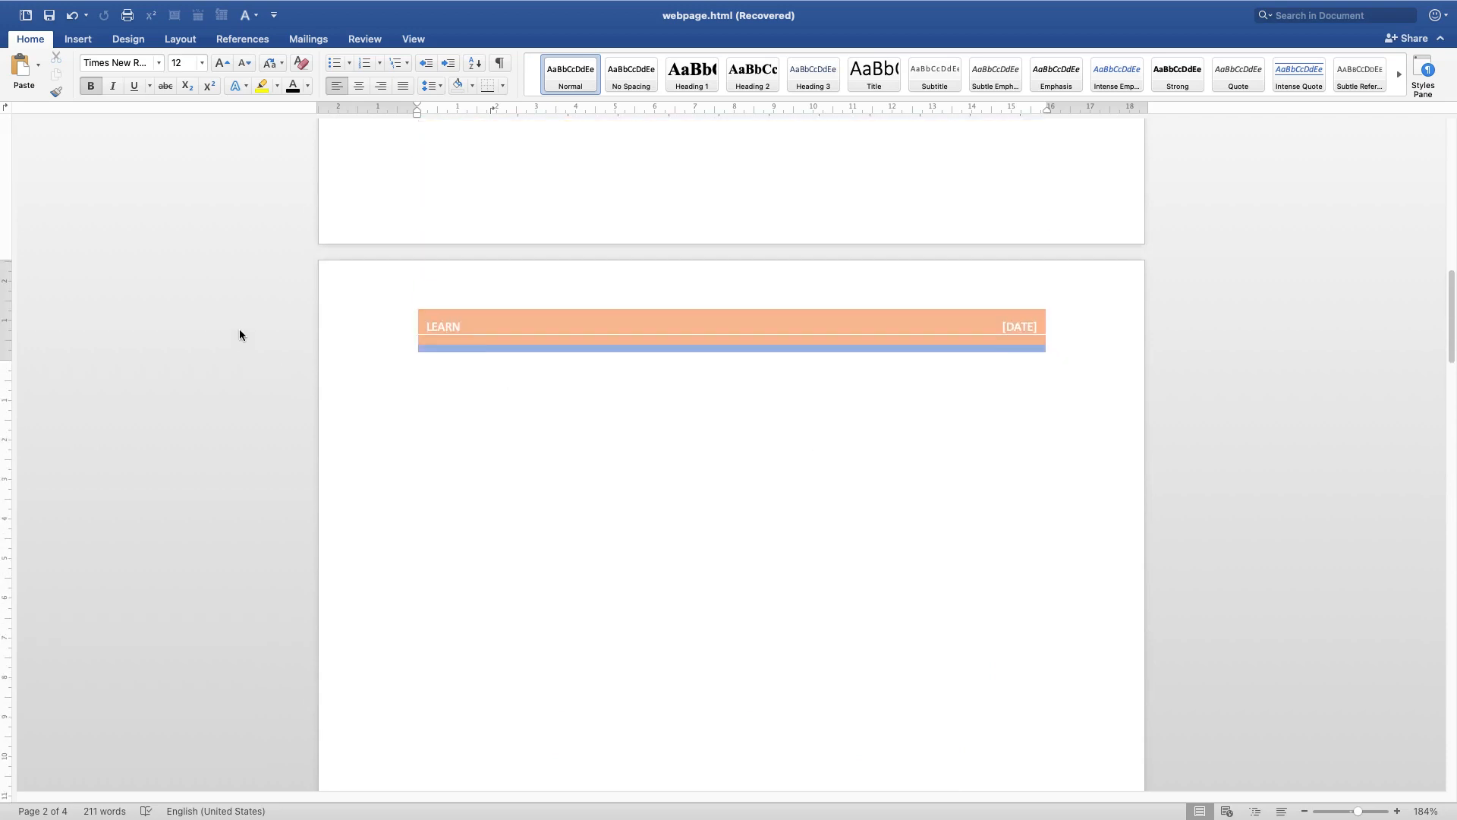
{"action": "scroll", "coordinate": [240, 335], "scroll_direction": "up", "scroll_amount": 15}
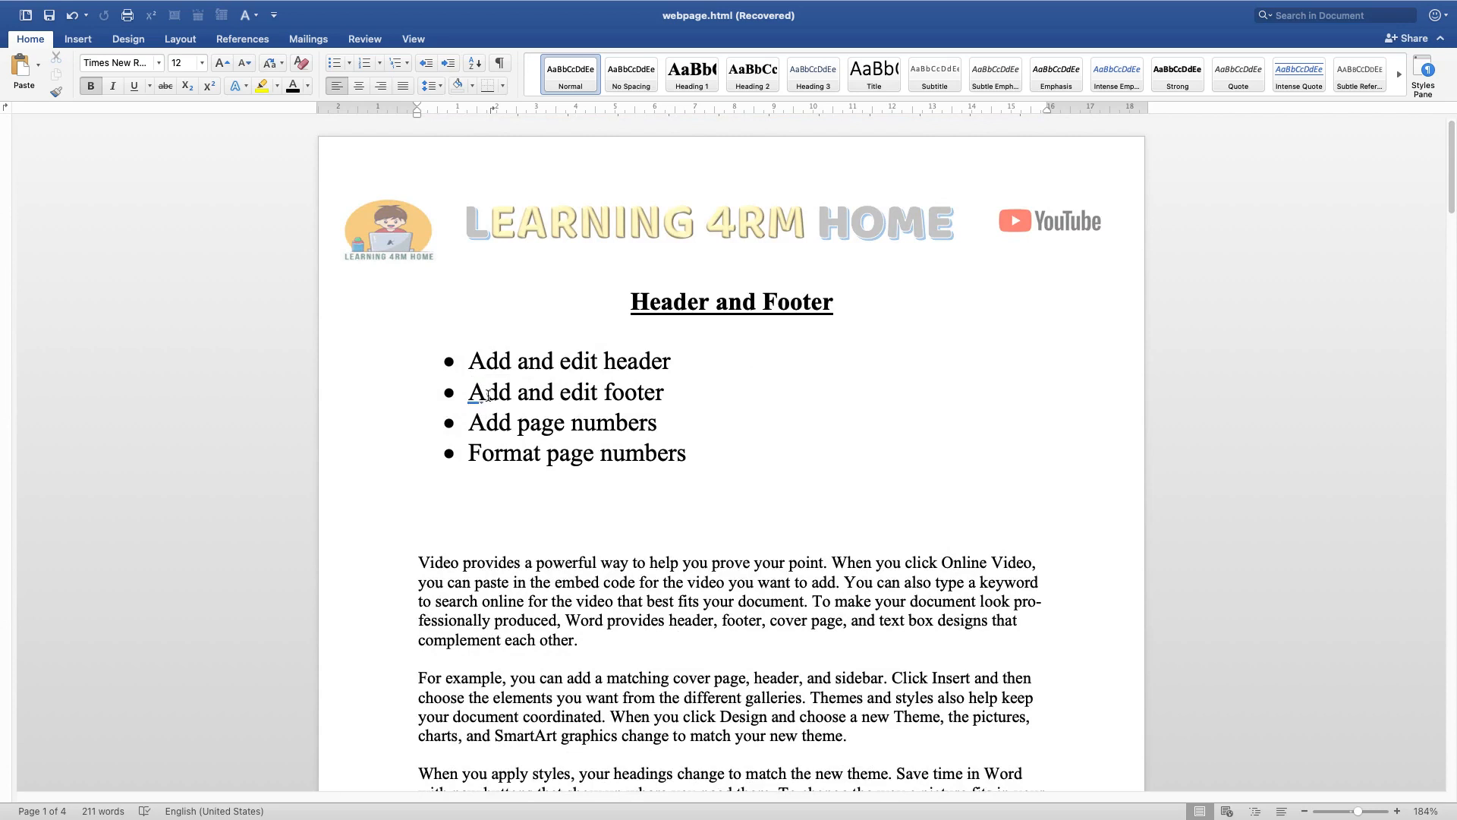
{"action": "triple_click", "coordinate": [488, 394]}
{"action": "left_click", "coordinate": [578, 469]}
{"action": "scroll", "coordinate": [578, 469], "scroll_direction": "down", "scroll_amount": 10}
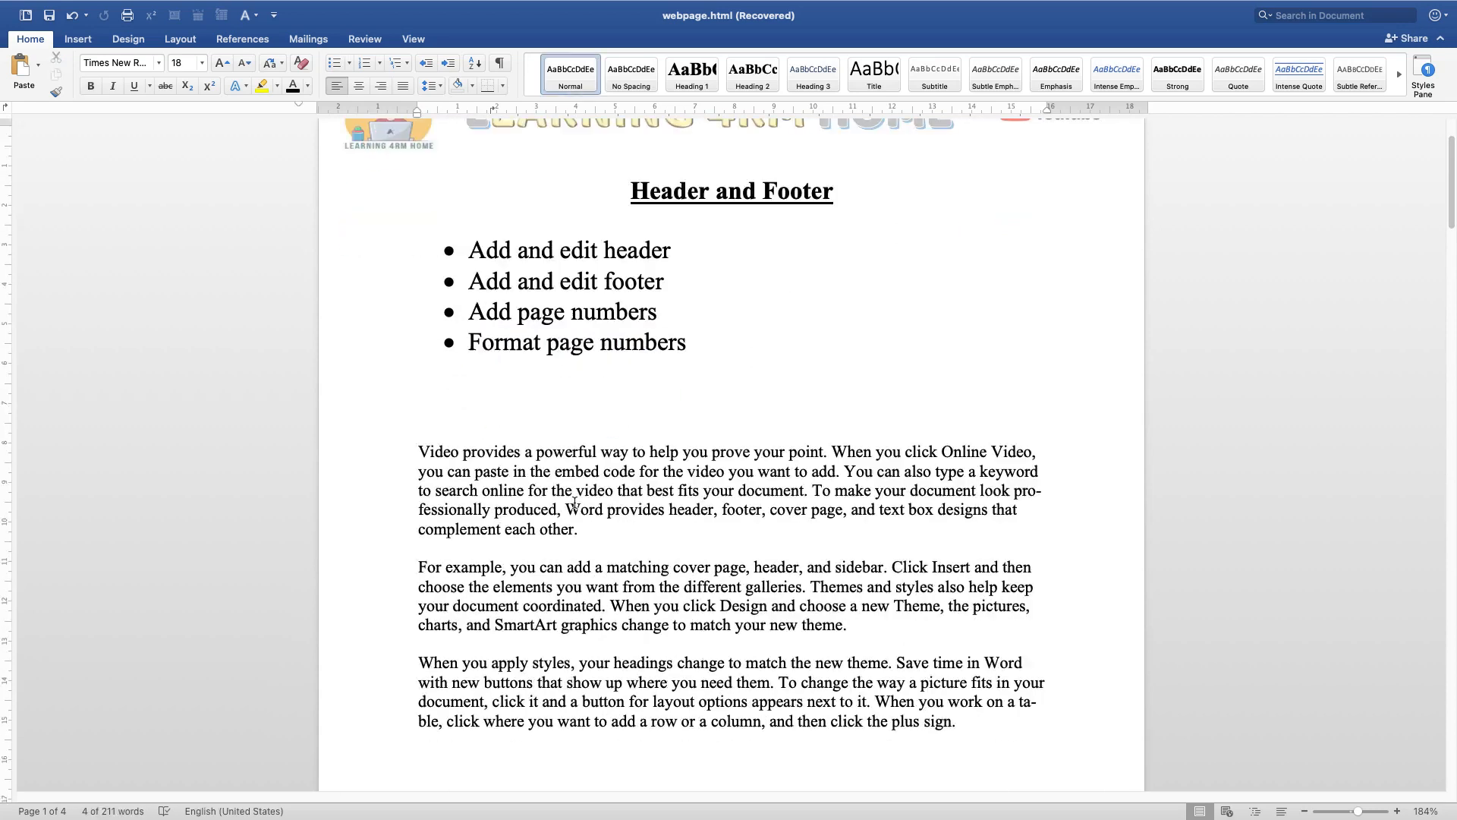
{"action": "left_click", "coordinate": [327, 631]}
{"action": "scroll", "coordinate": [429, 582], "scroll_direction": "down", "scroll_amount": 3}
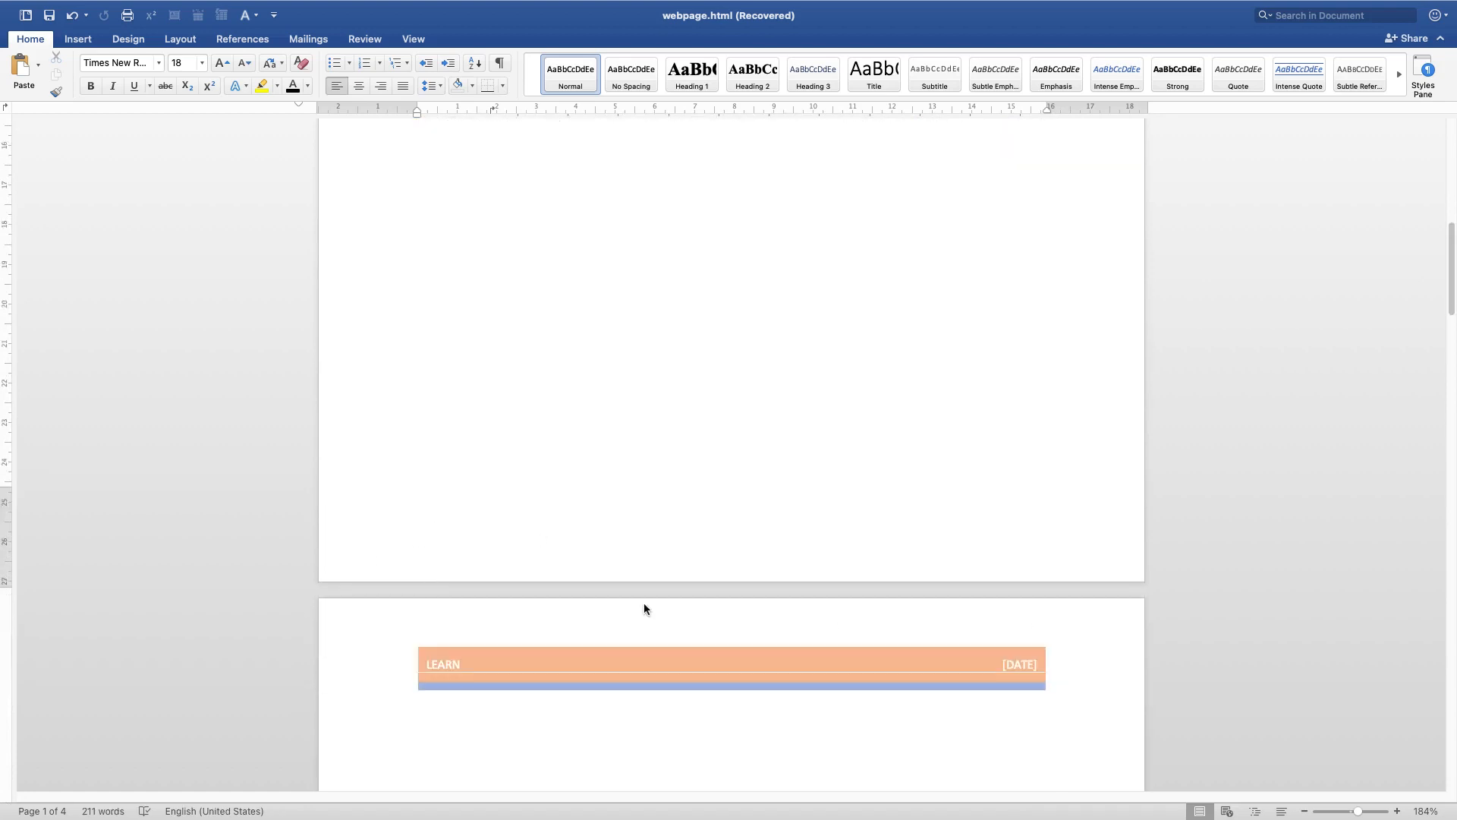
{"action": "scroll", "coordinate": [645, 614], "scroll_direction": "down", "scroll_amount": 8}
{"action": "scroll", "coordinate": [532, 577], "scroll_direction": "up", "scroll_amount": 5}
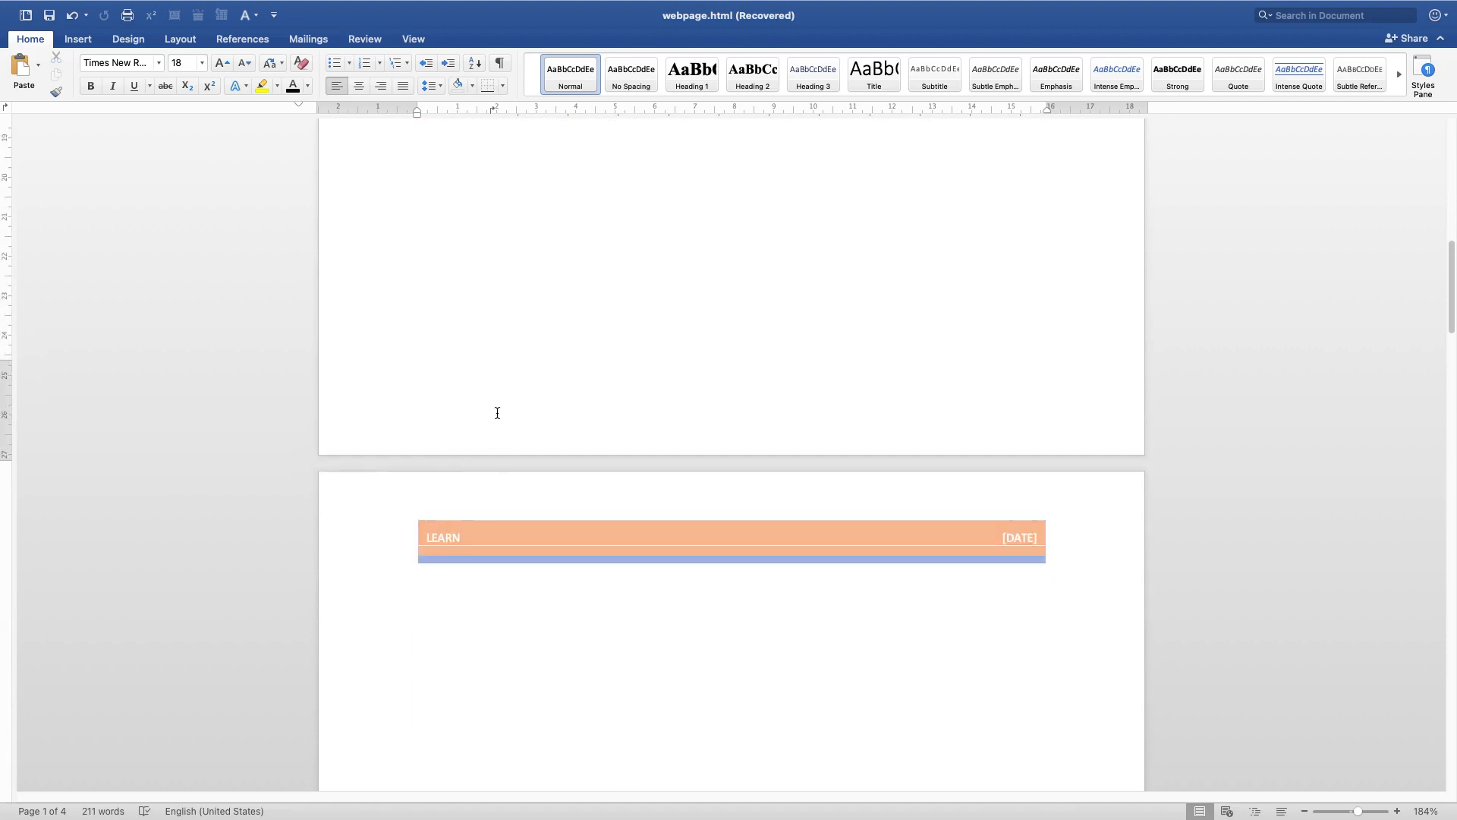
{"action": "scroll", "coordinate": [608, 689], "scroll_direction": "down", "scroll_amount": 15}
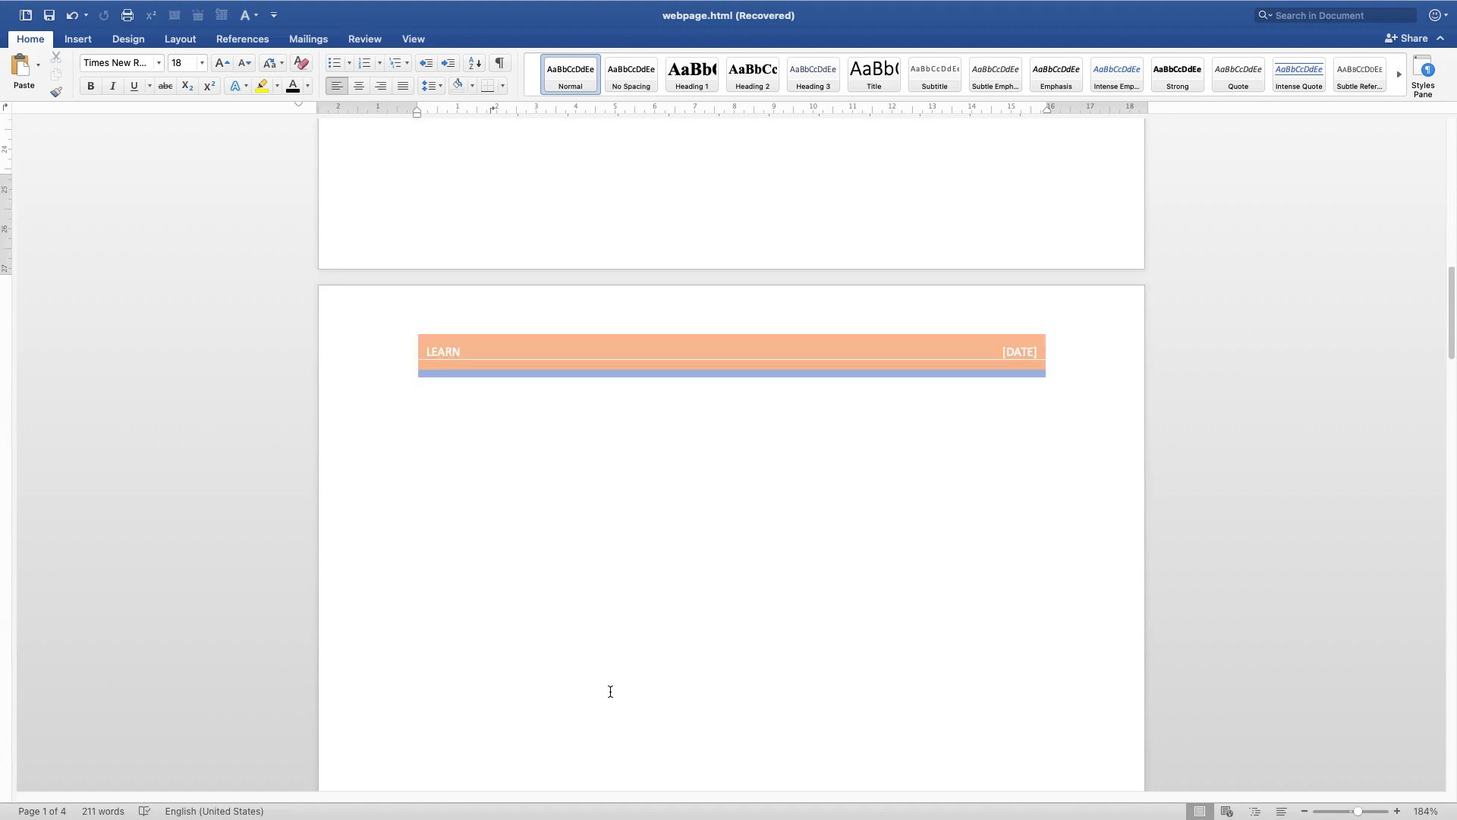
Open the even page footer and enter YOUTUBE TUTORIALS
{"action": "double_click", "coordinate": [613, 605]}
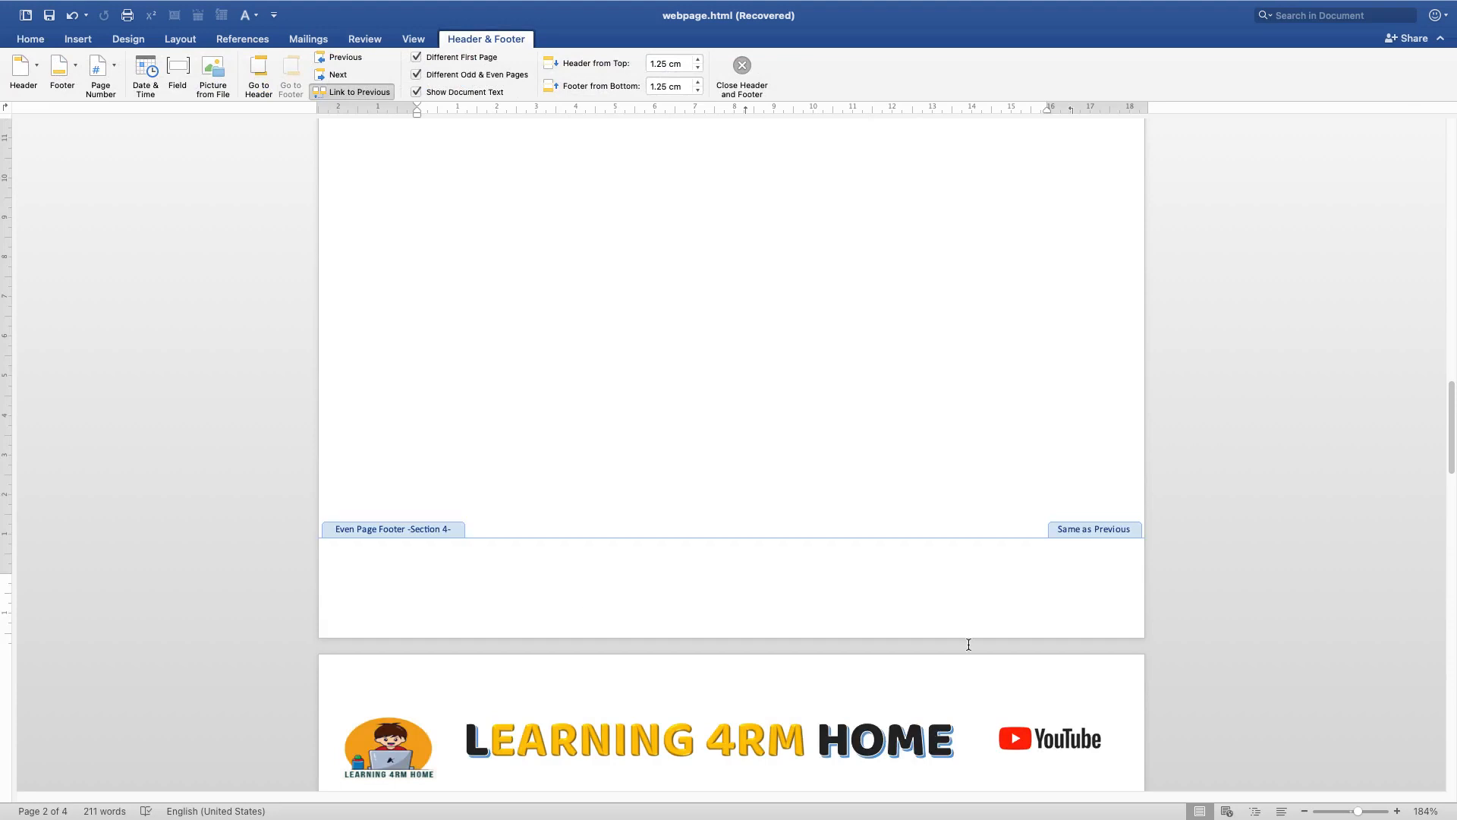
{"action": "left_click", "coordinate": [487, 570]}
{"action": "type", "text": "YOUTUBE"}
{"action": "type", "text": "TUTORIALS"}
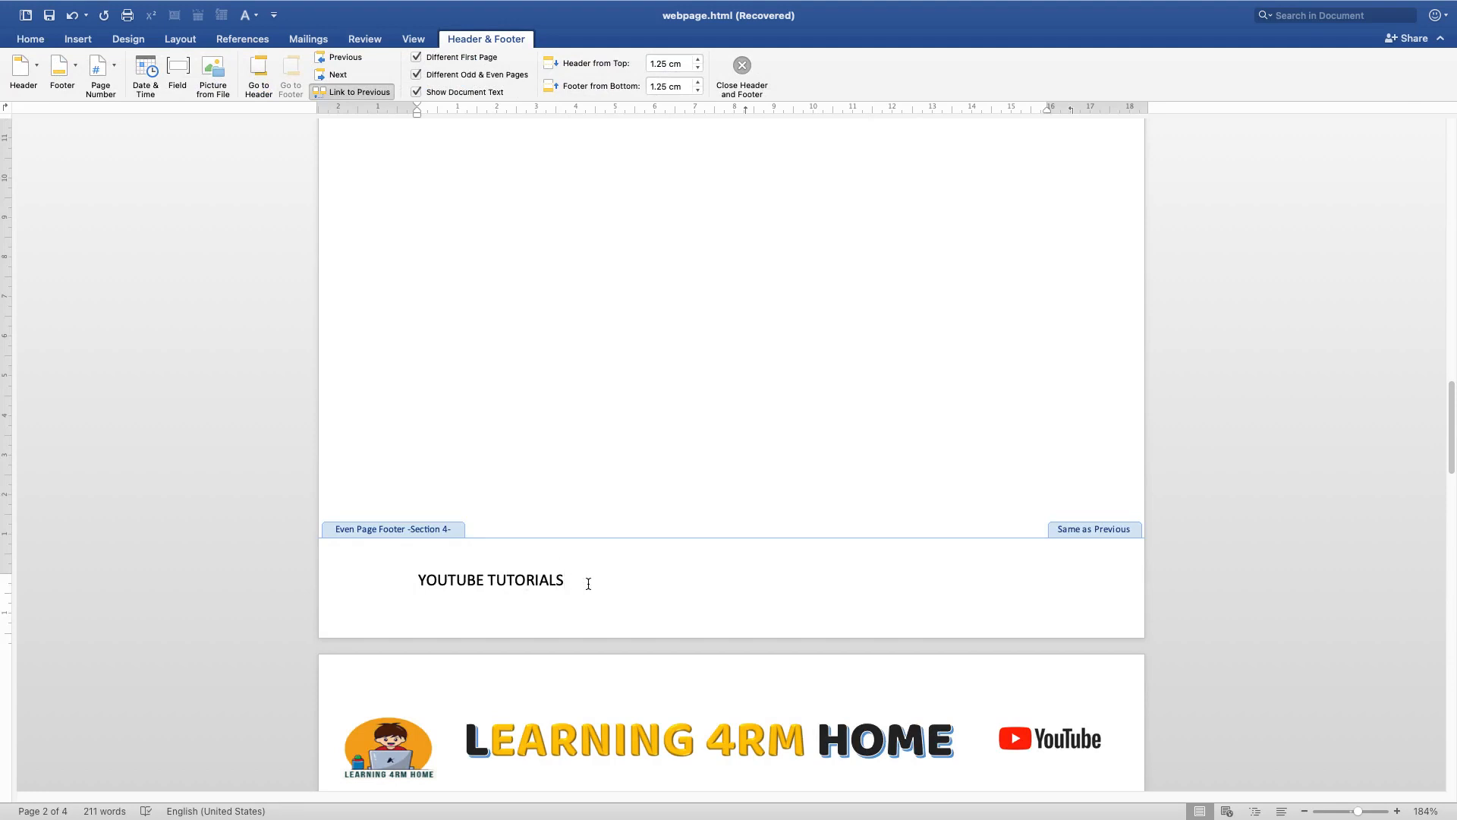
Return to the document body and scroll through the pages to check the even page footer
{"action": "double_click", "coordinate": [512, 345]}
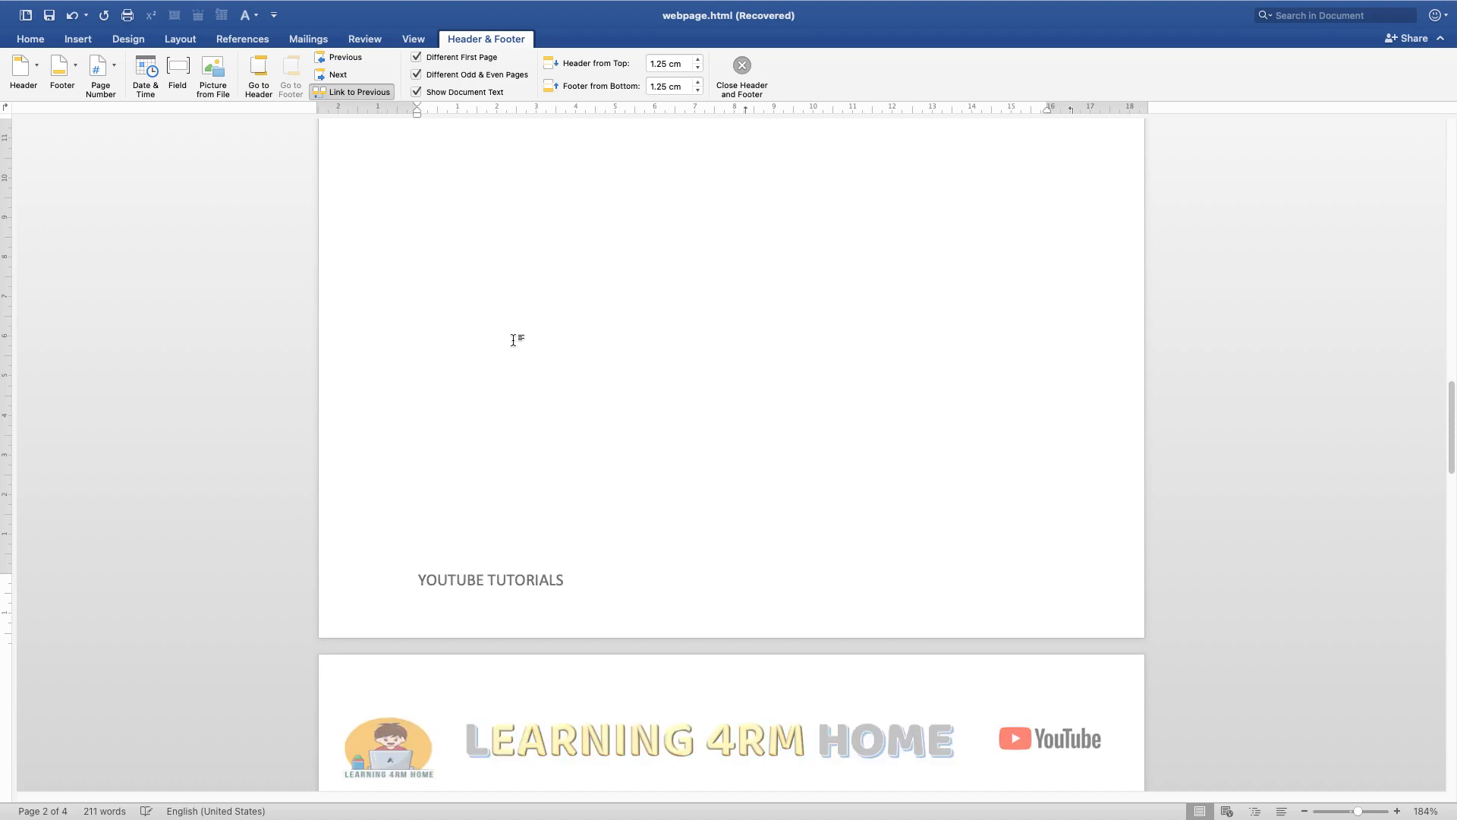
{"action": "scroll", "coordinate": [554, 626], "scroll_direction": "up", "scroll_amount": 3}
{"action": "scroll", "coordinate": [554, 625], "scroll_direction": "up", "scroll_amount": 15}
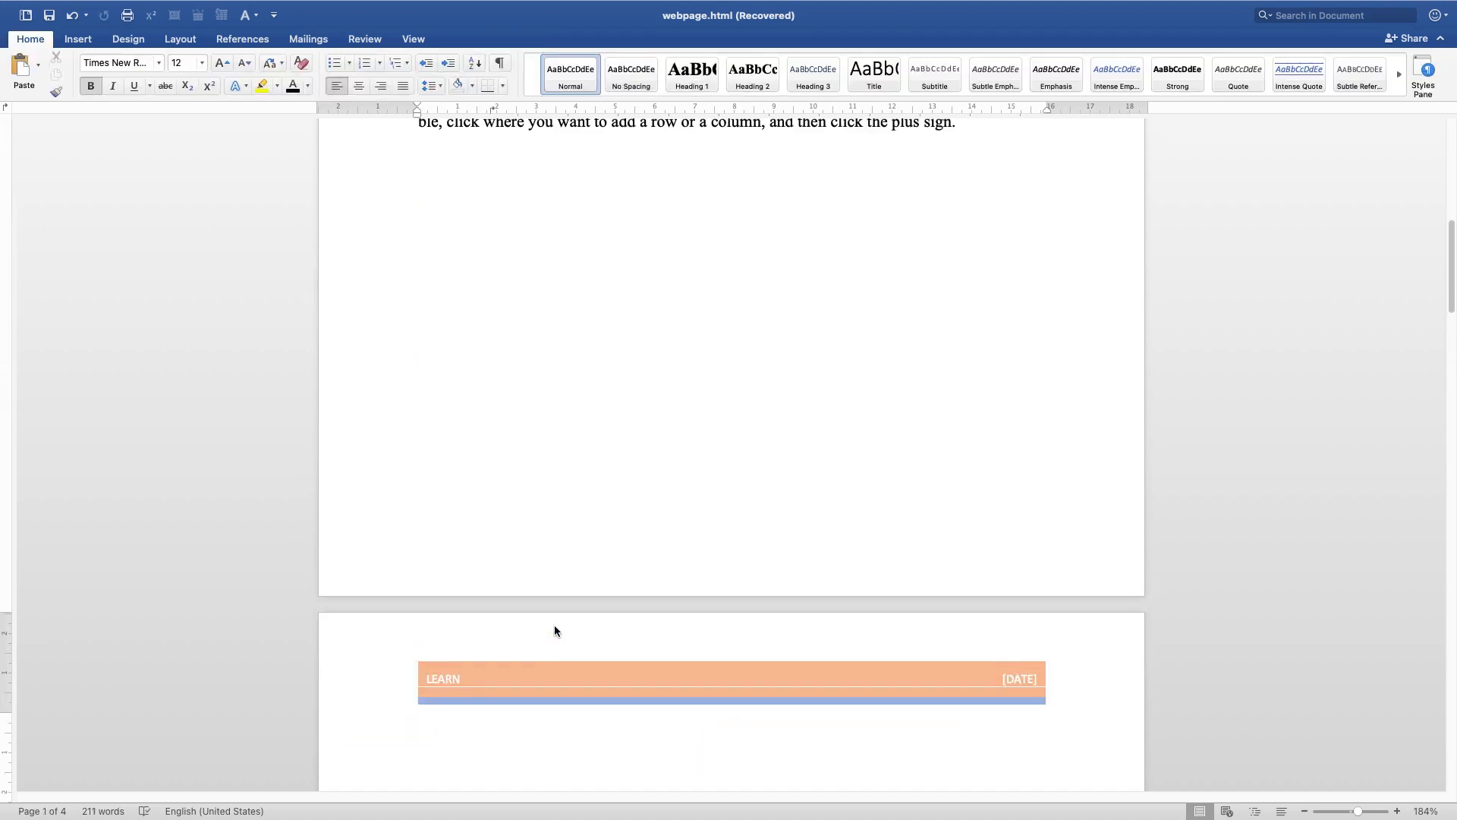
{"action": "scroll", "coordinate": [556, 624], "scroll_direction": "down", "scroll_amount": 15}
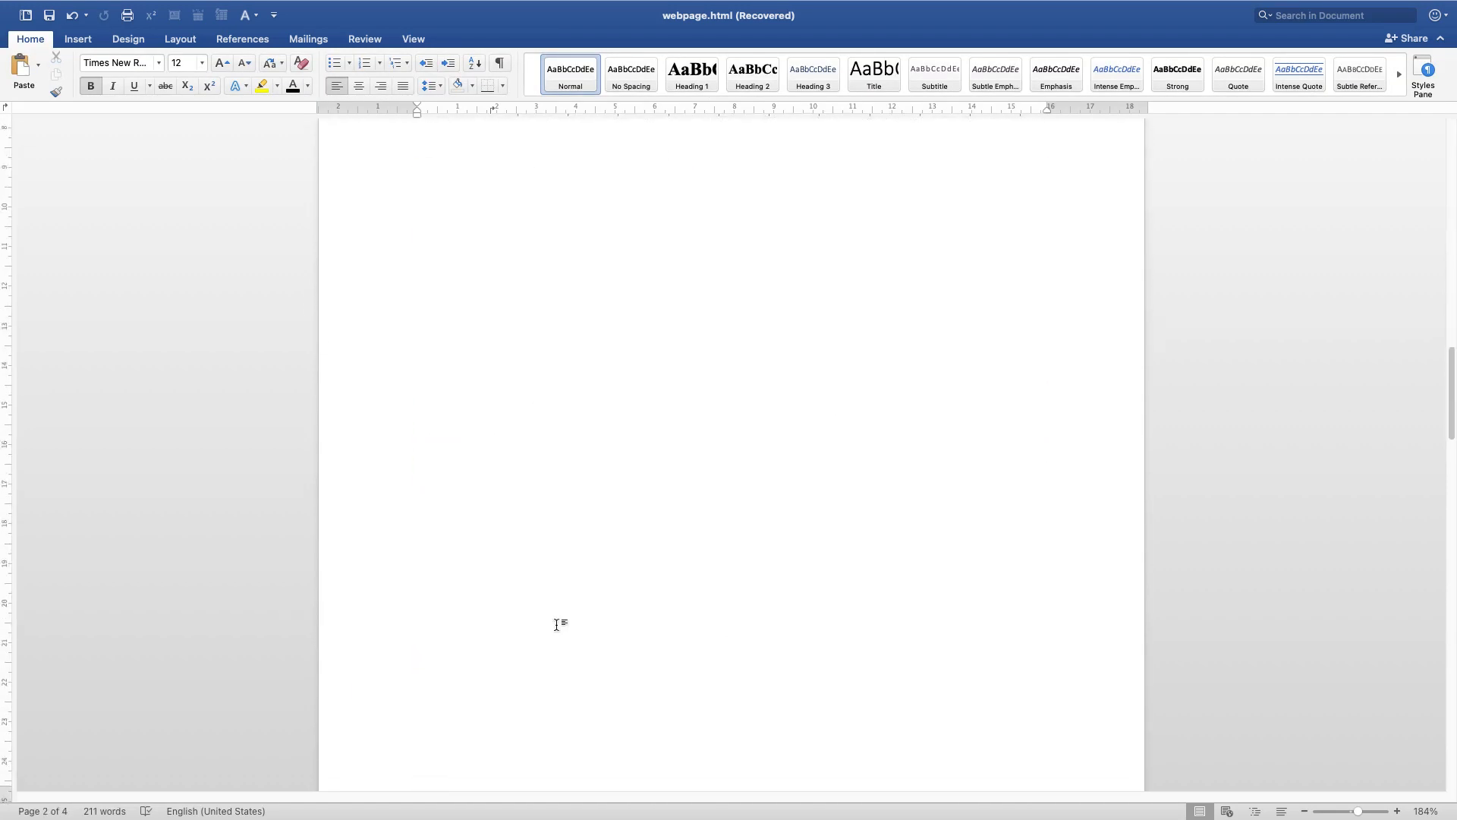
{"action": "scroll", "coordinate": [571, 539], "scroll_direction": "down", "scroll_amount": 20}
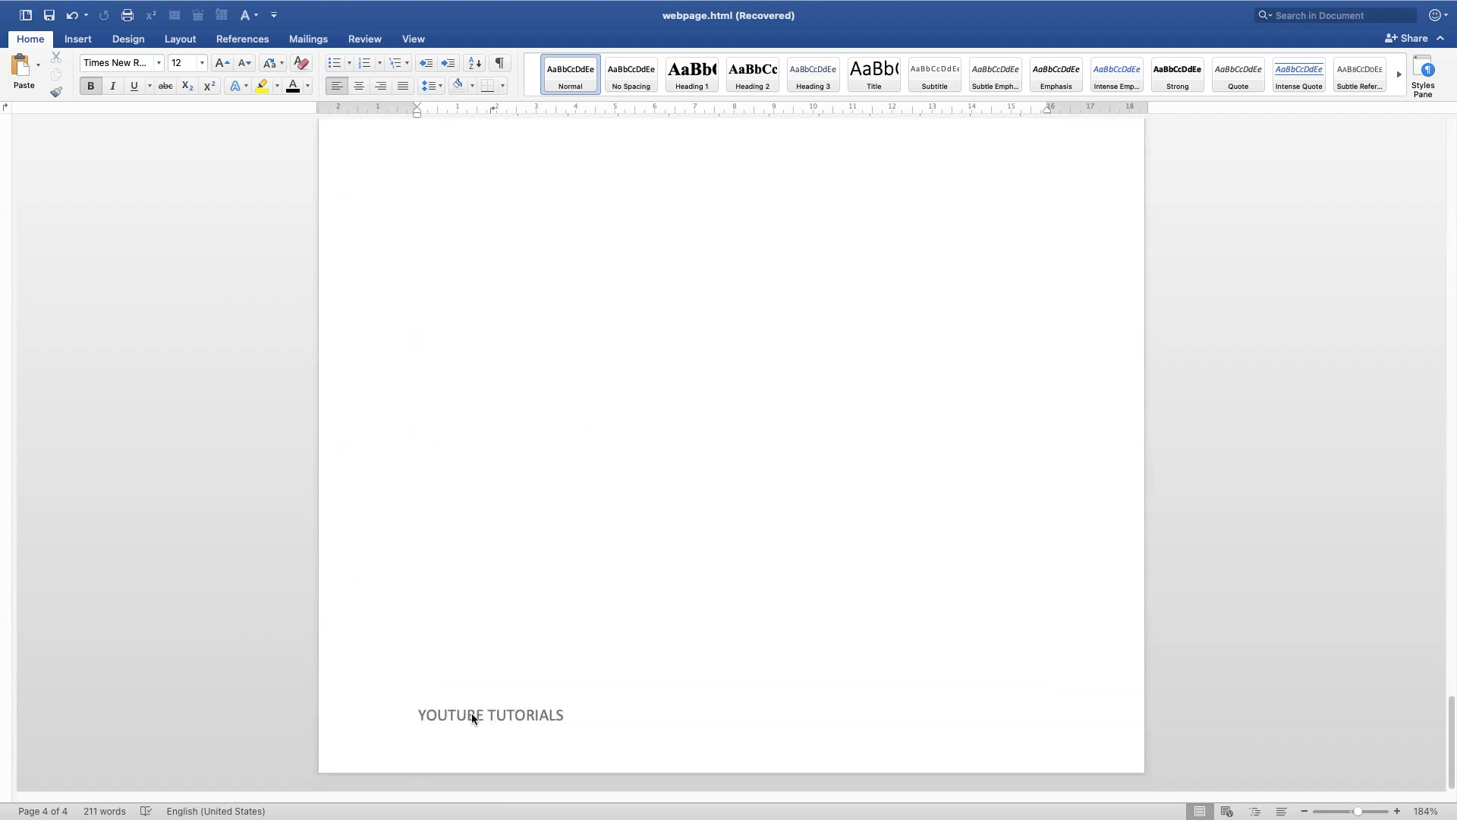
{"action": "scroll", "coordinate": [500, 416], "scroll_direction": "up", "scroll_amount": 10}
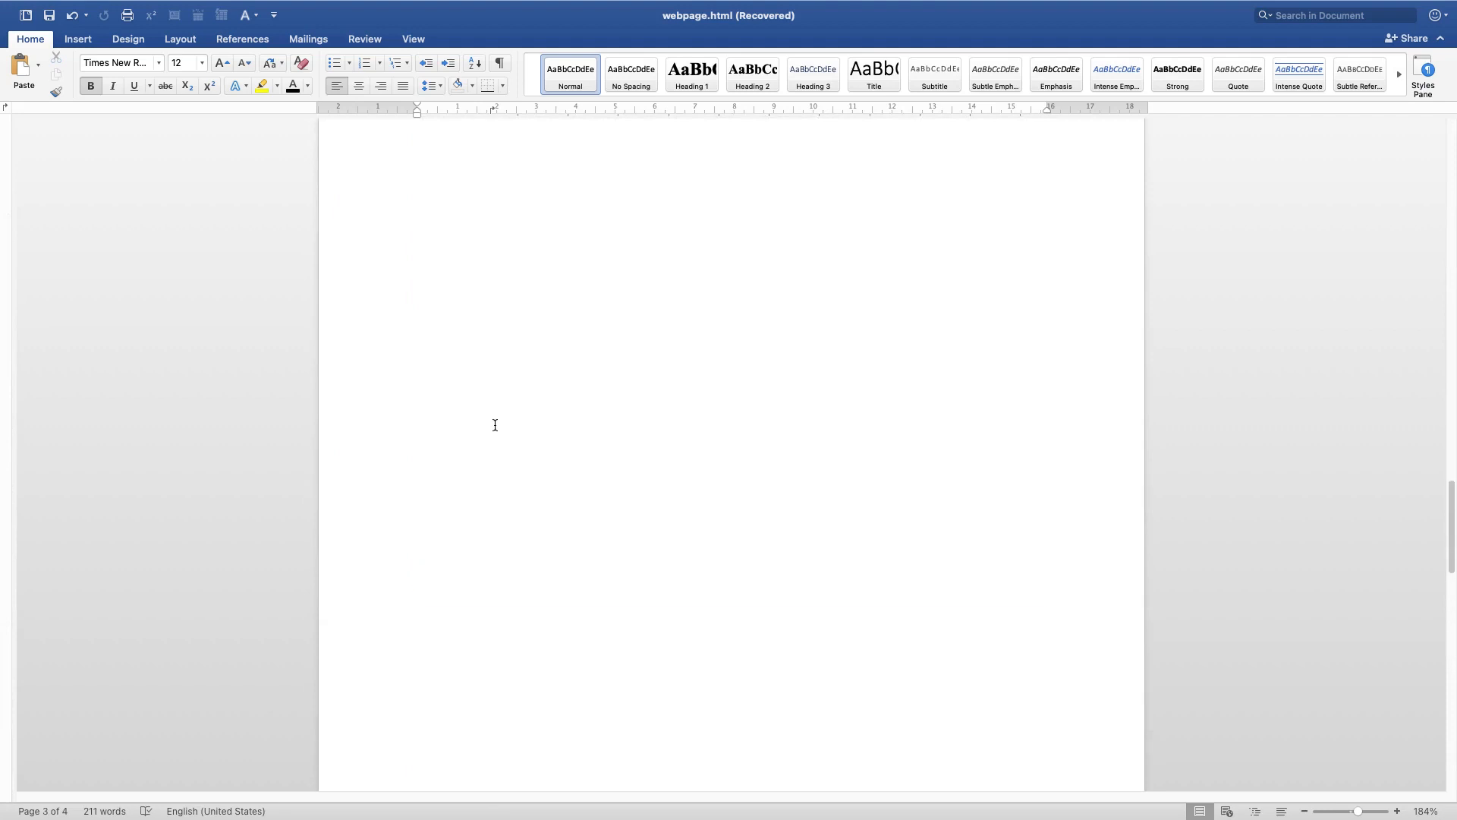
Reopen the footer area and browse the footer design gallery without applying a design
{"action": "scroll", "coordinate": [495, 425], "scroll_direction": "up", "scroll_amount": 10}
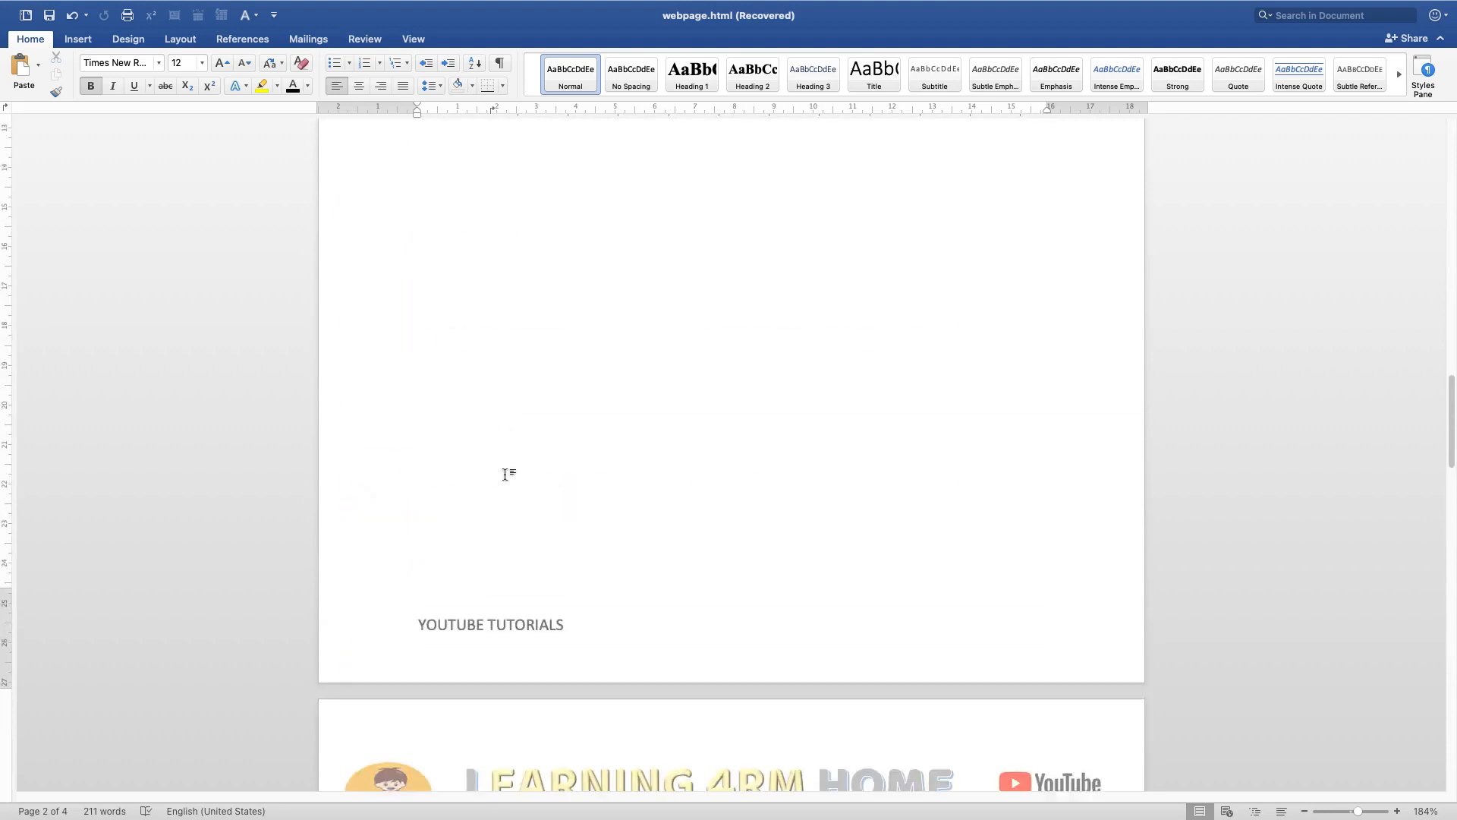
{"action": "double_click", "coordinate": [495, 621]}
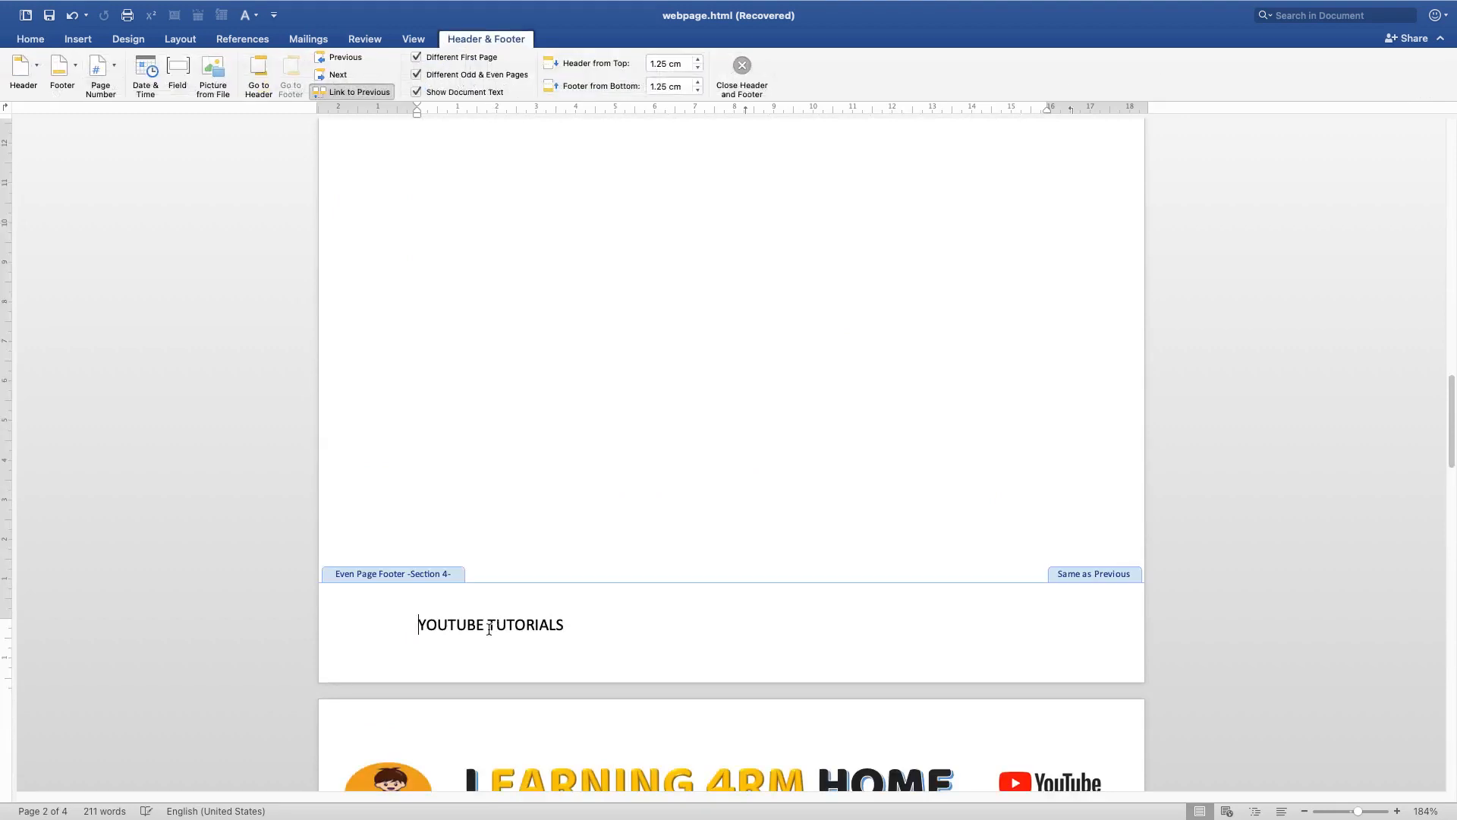
{"action": "scroll", "coordinate": [463, 420], "scroll_direction": "up", "scroll_amount": 10}
{"action": "scroll", "coordinate": [525, 379], "scroll_direction": "up", "scroll_amount": 15}
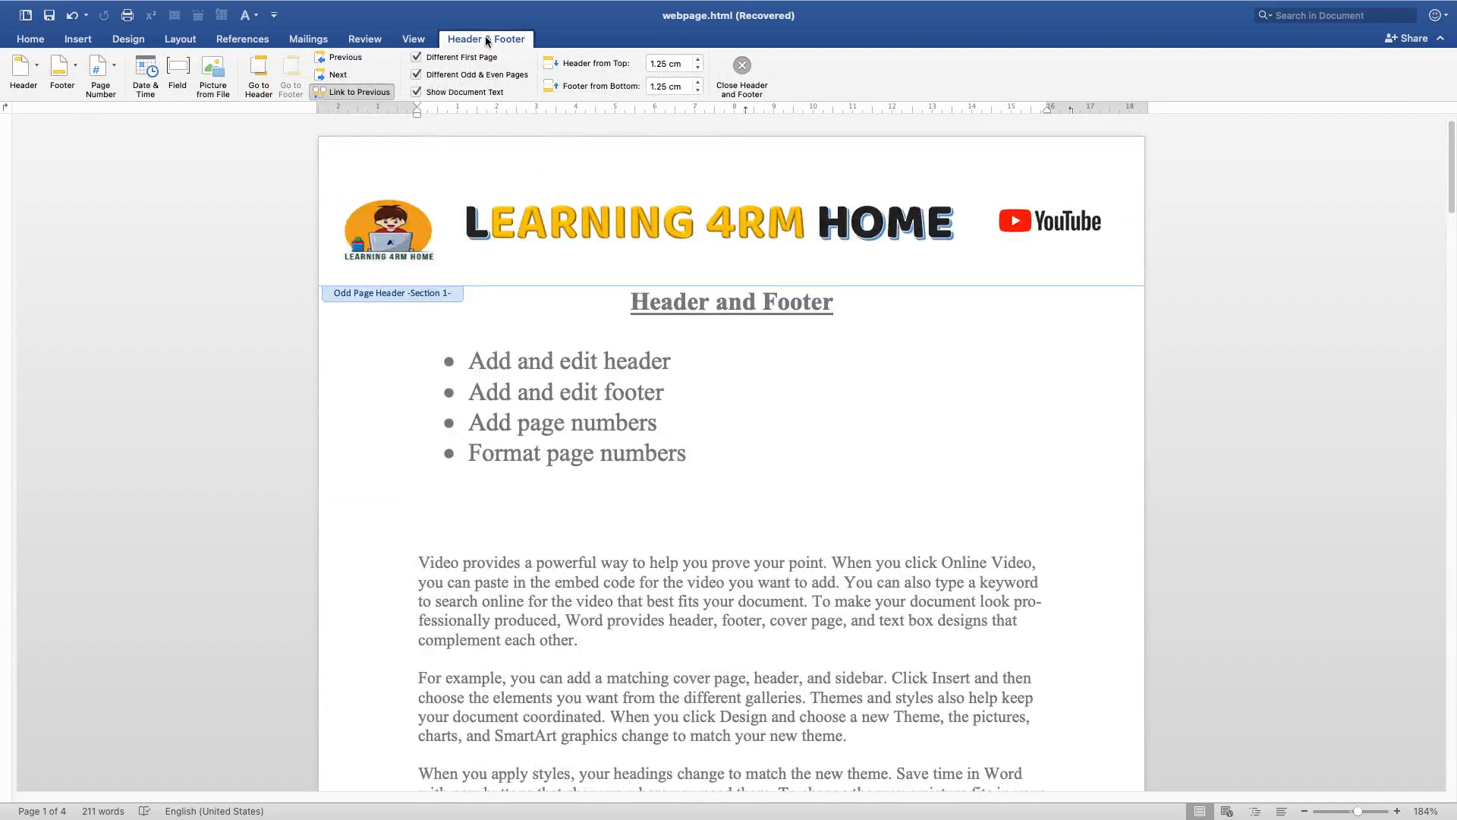
{"action": "left_click", "coordinate": [72, 57]}
{"action": "scroll", "coordinate": [175, 339], "scroll_direction": "down", "scroll_amount": 10}
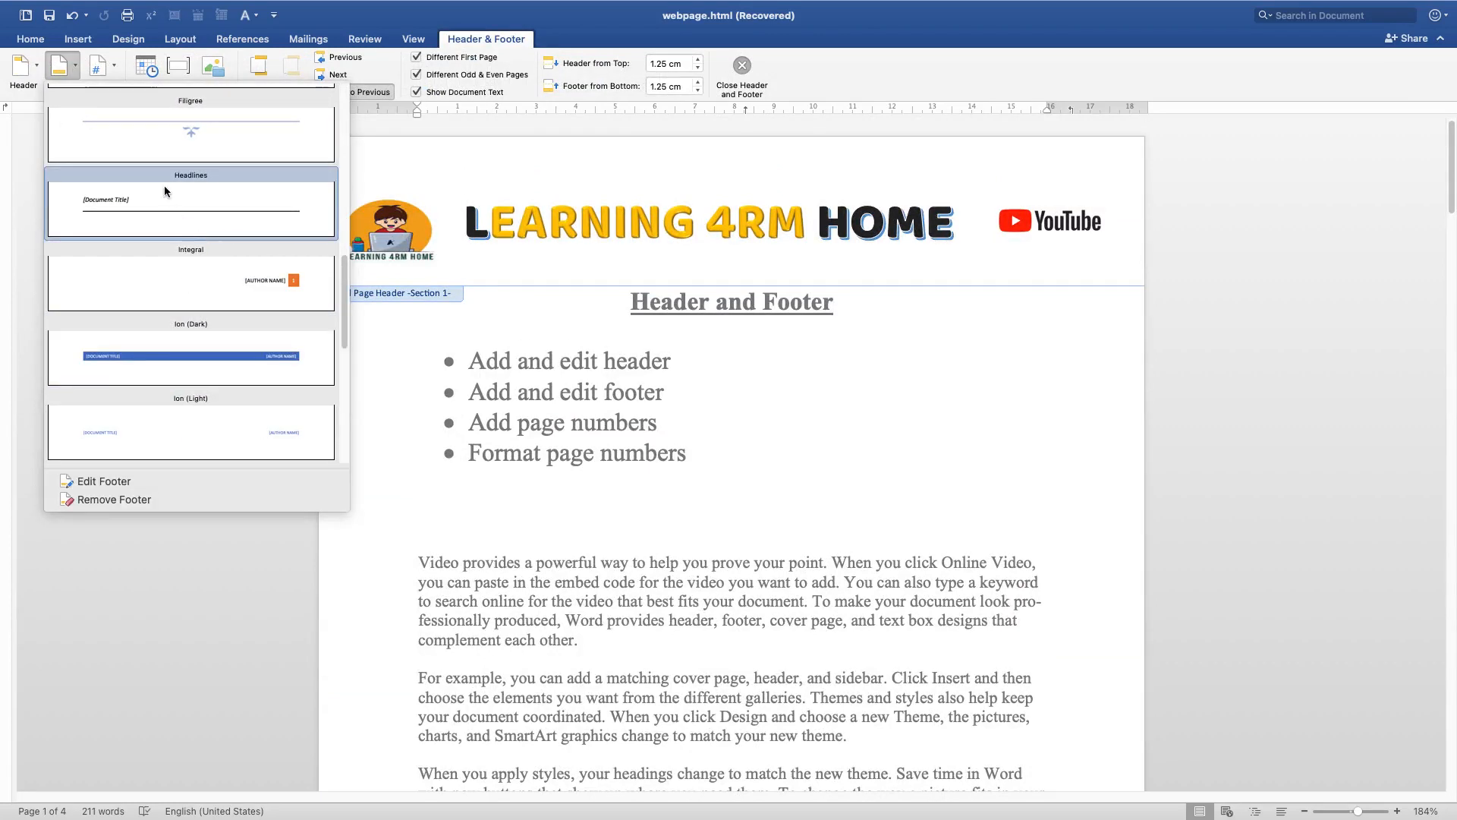
{"action": "scroll", "coordinate": [182, 335], "scroll_direction": "down", "scroll_amount": 3}
{"action": "scroll", "coordinate": [194, 336], "scroll_direction": "down", "scroll_amount": 3}
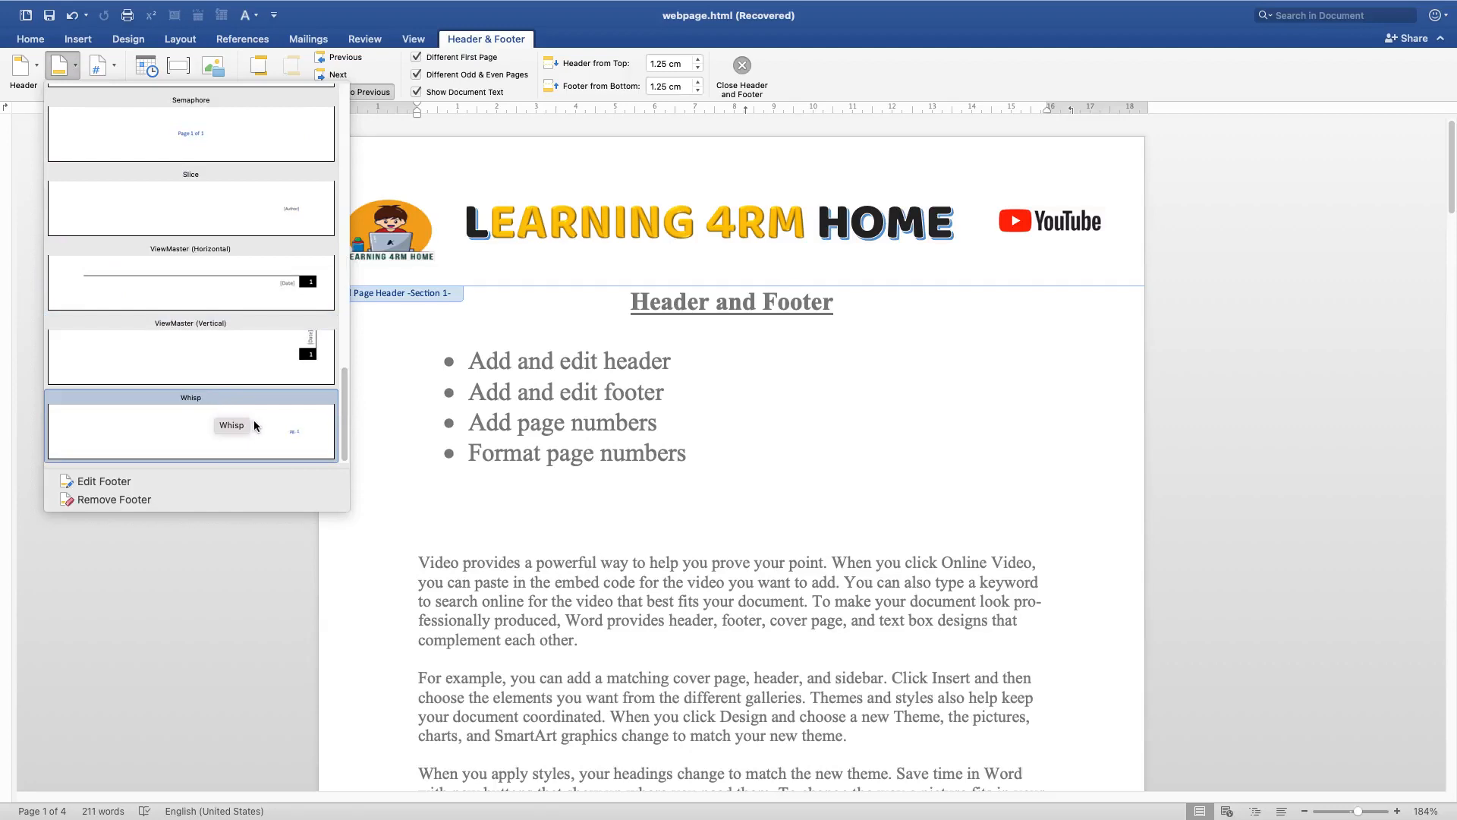
{"action": "left_click", "coordinate": [227, 680]}
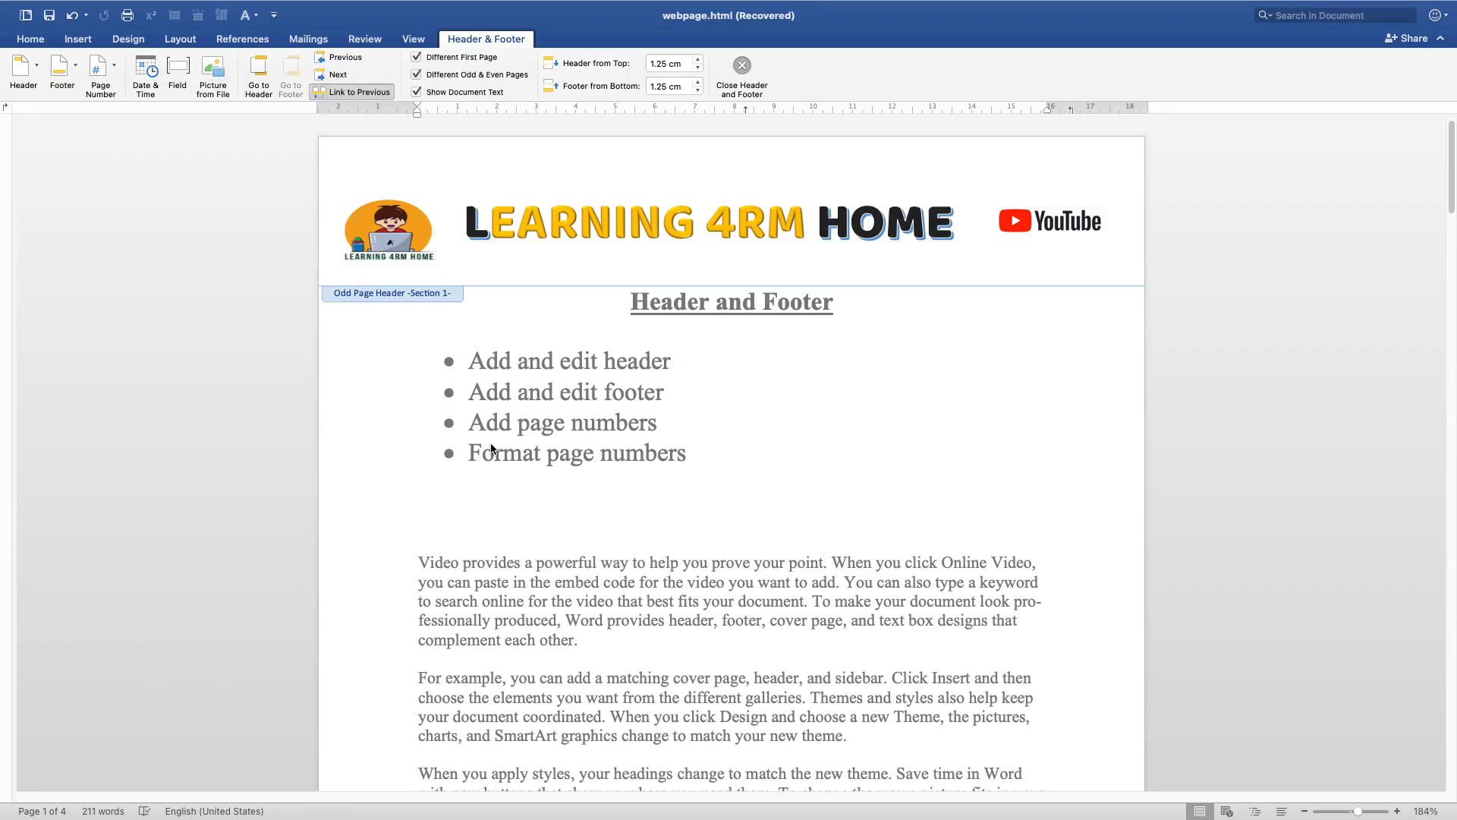
Insert page numbers at the bottom of the page with Left alignment from the first page's odd page footer
{"action": "scroll", "coordinate": [665, 636], "scroll_direction": "down", "scroll_amount": 20}
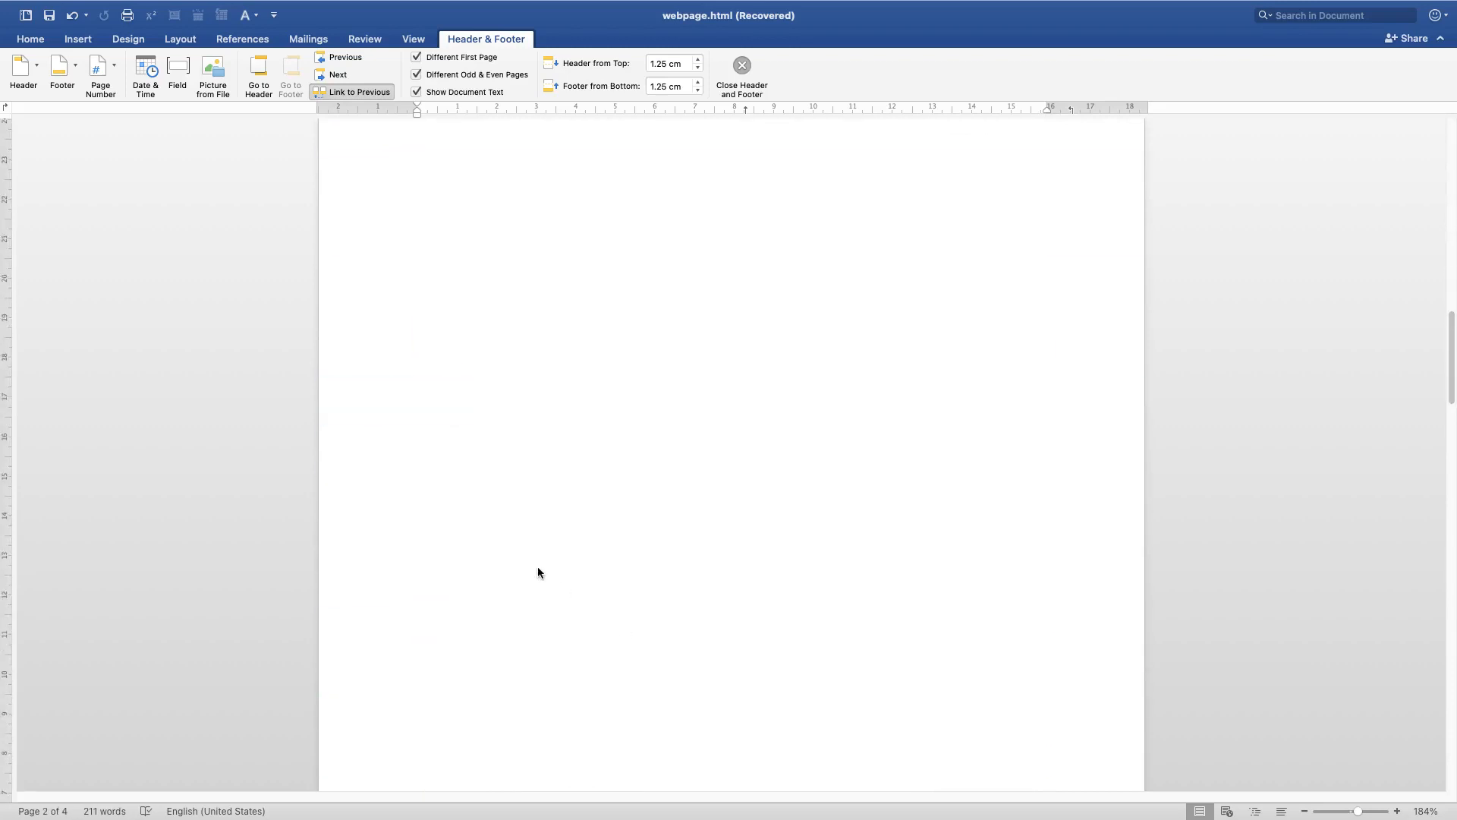
{"action": "scroll", "coordinate": [537, 572], "scroll_direction": "up", "scroll_amount": 10}
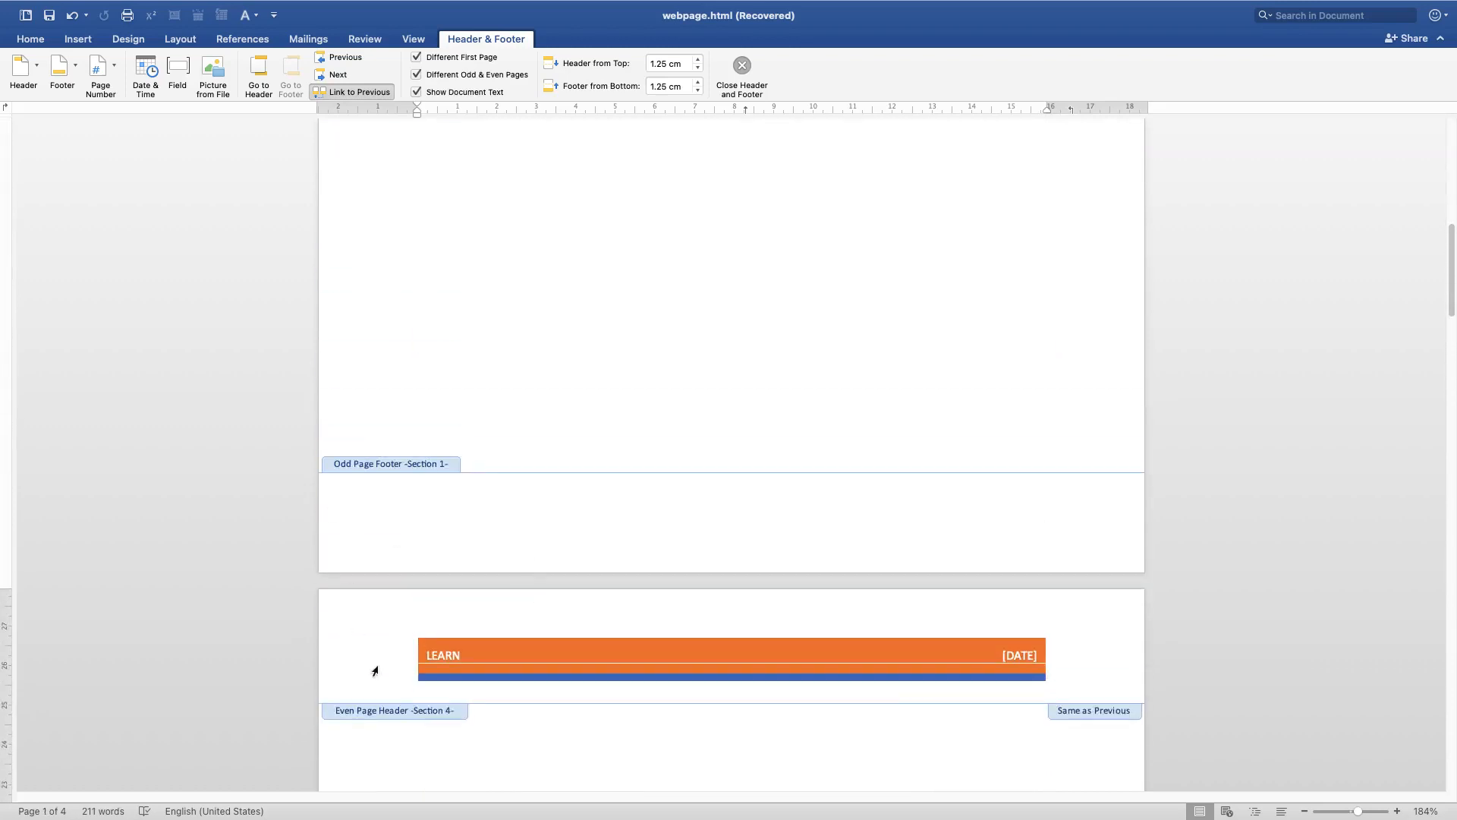
{"action": "scroll", "coordinate": [374, 671], "scroll_direction": "down", "scroll_amount": 5}
{"action": "scroll", "coordinate": [399, 690], "scroll_direction": "up", "scroll_amount": 2}
{"action": "left_click", "coordinate": [364, 425]}
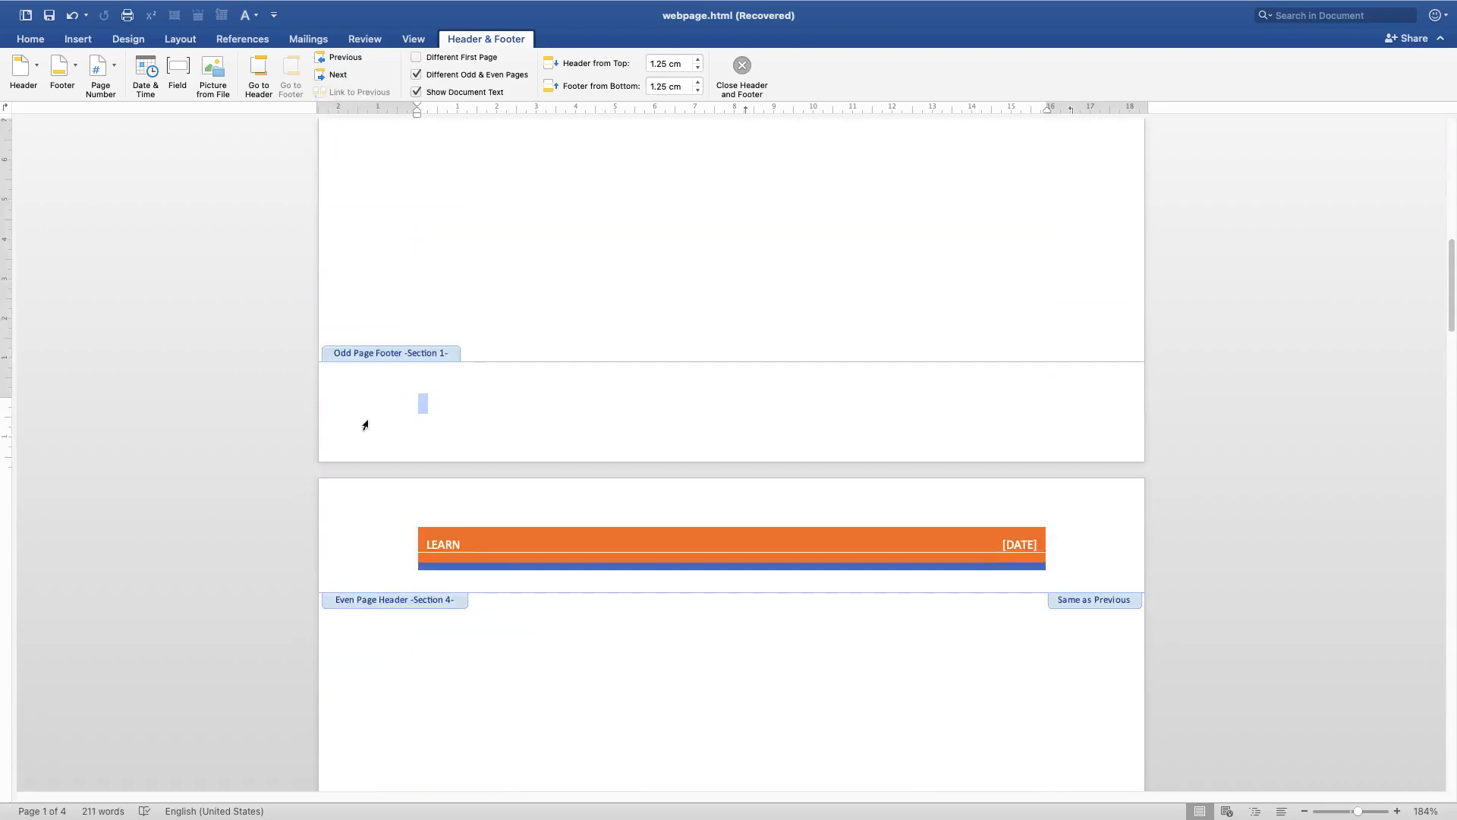
{"action": "left_click", "coordinate": [498, 422]}
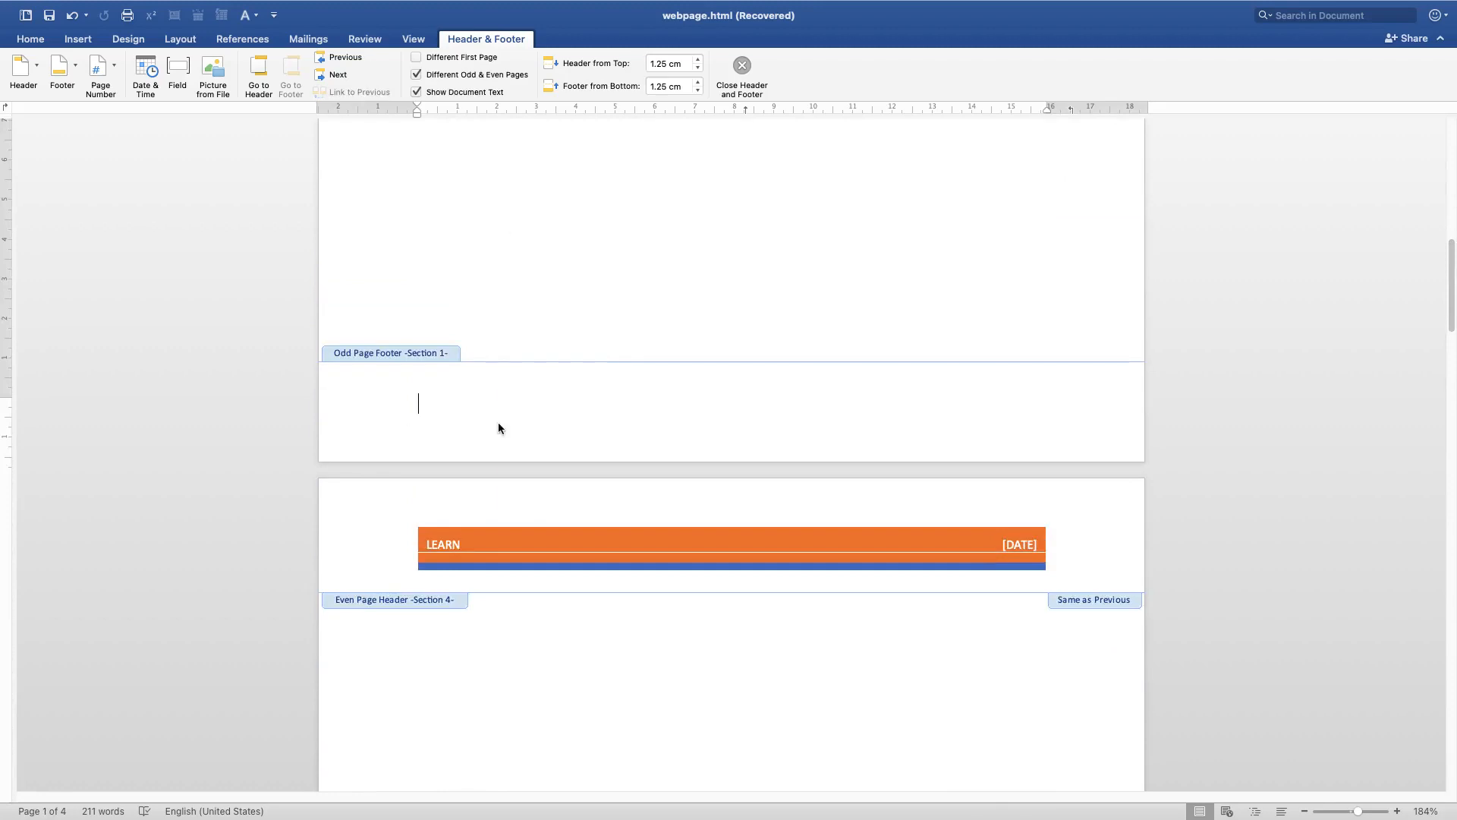
{"action": "left_click", "coordinate": [114, 69]}
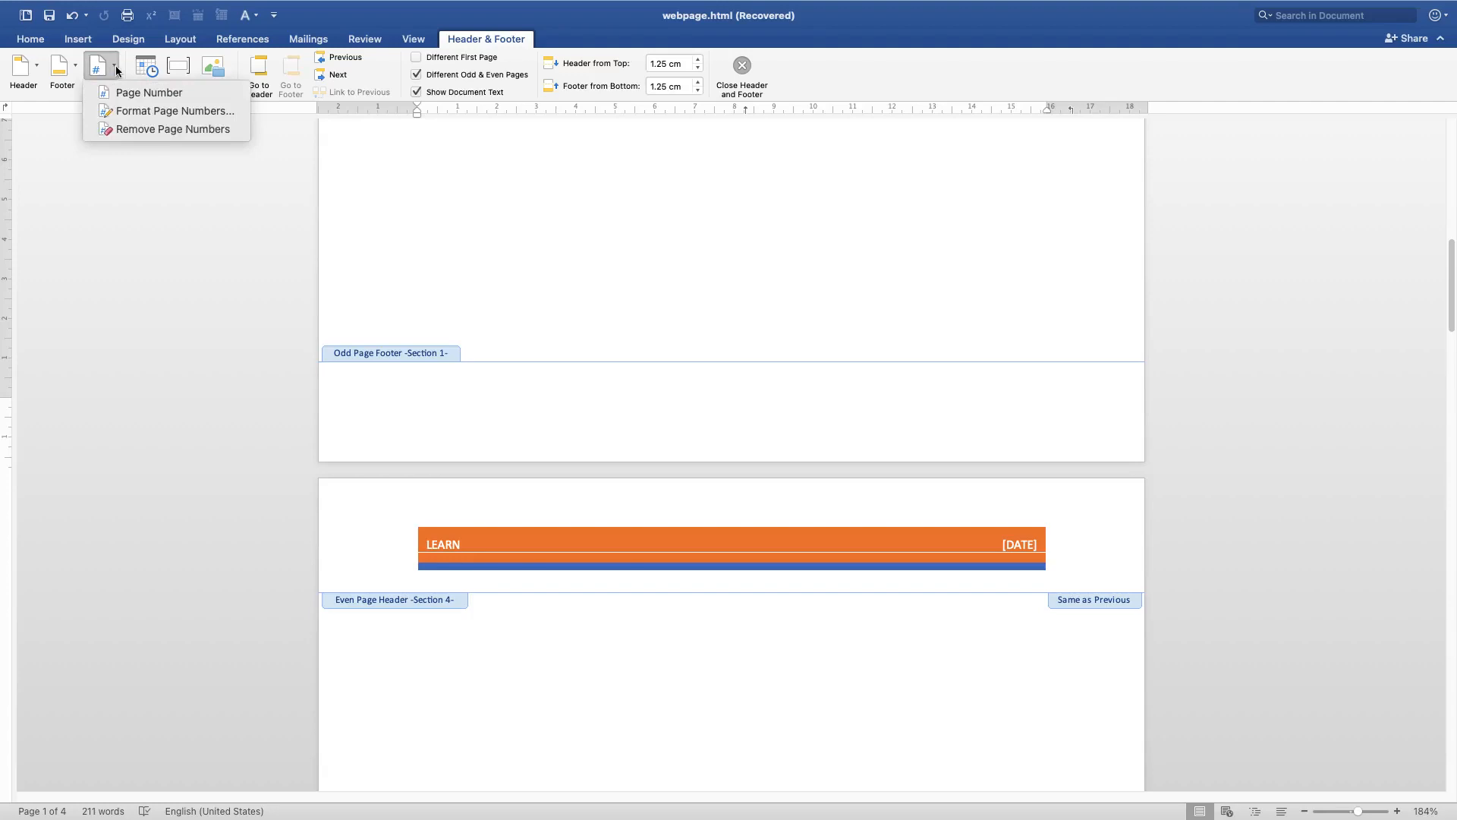
{"action": "left_click", "coordinate": [152, 94]}
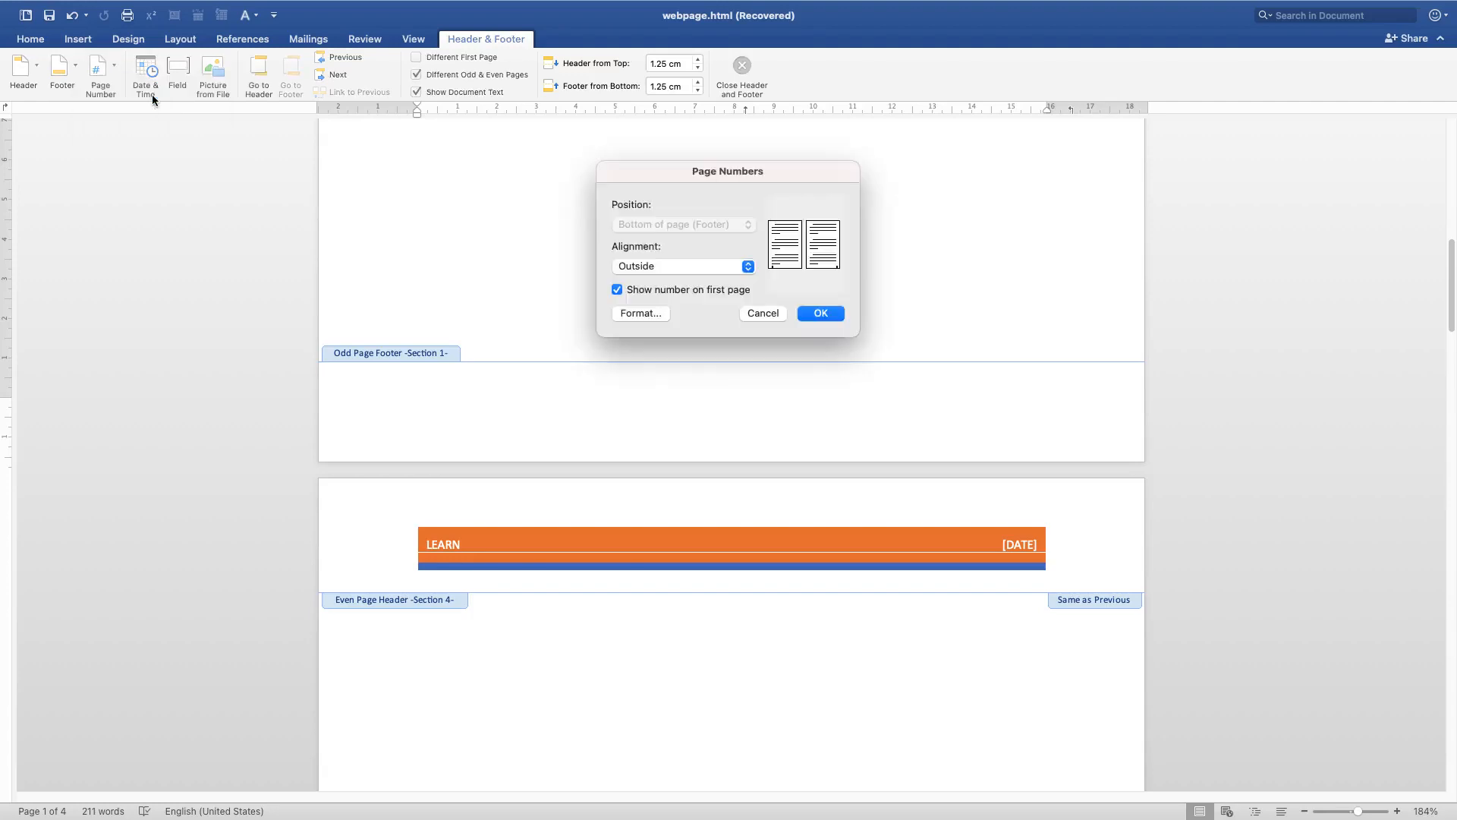
{"action": "left_click", "coordinate": [678, 266]}
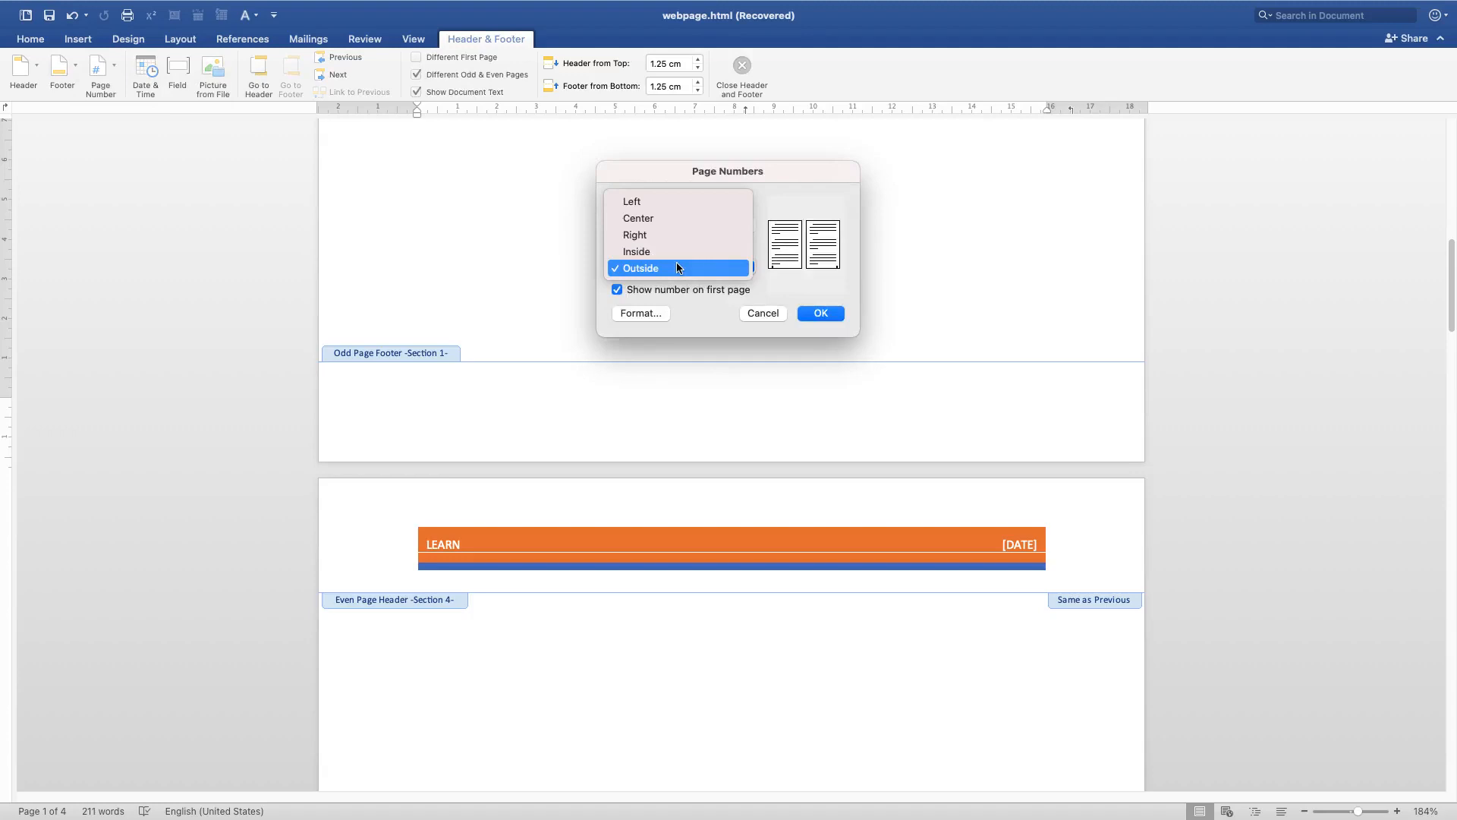
{"action": "left_click", "coordinate": [677, 267]}
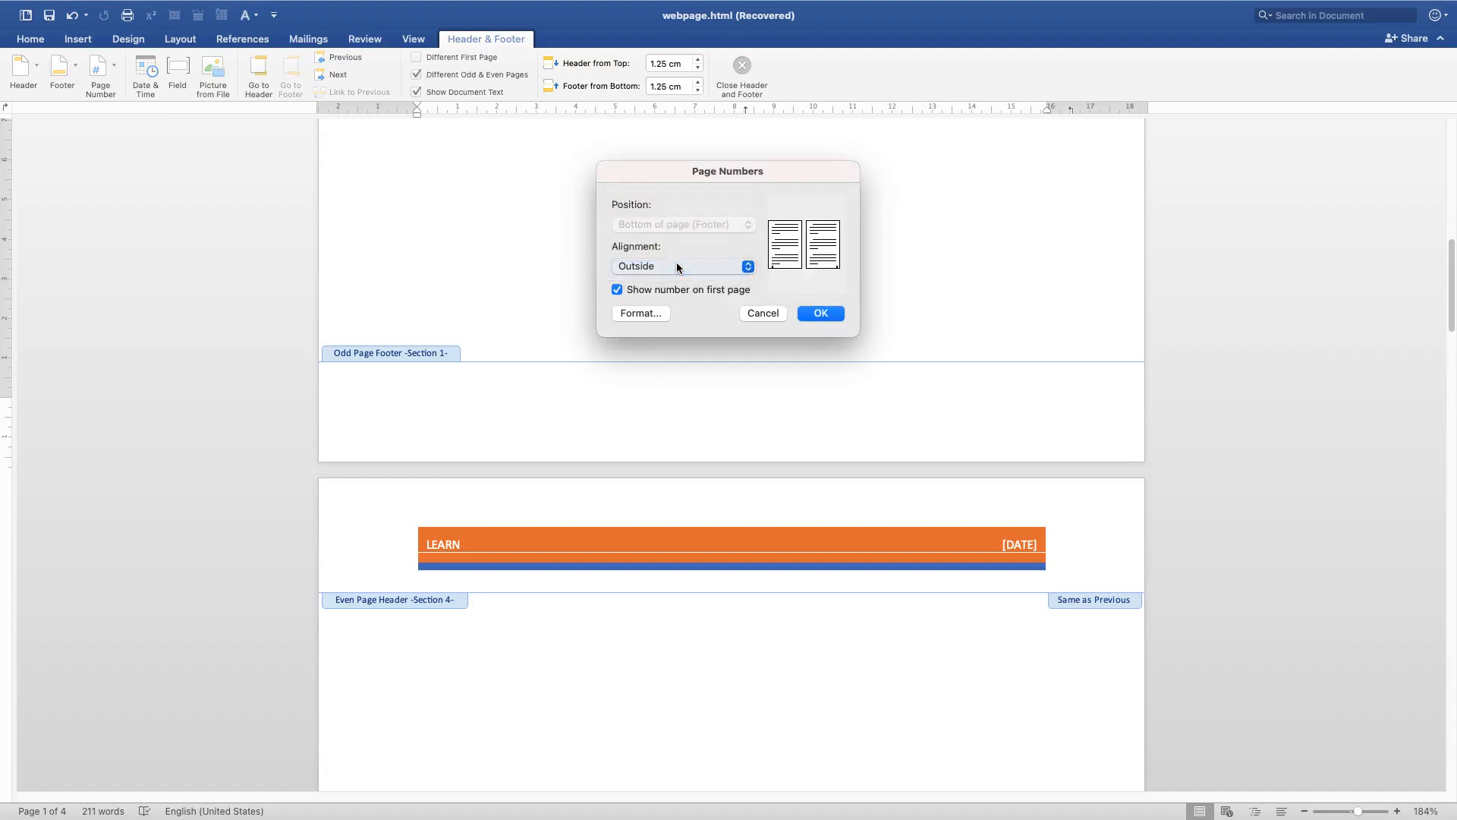
{"action": "left_click", "coordinate": [636, 266]}
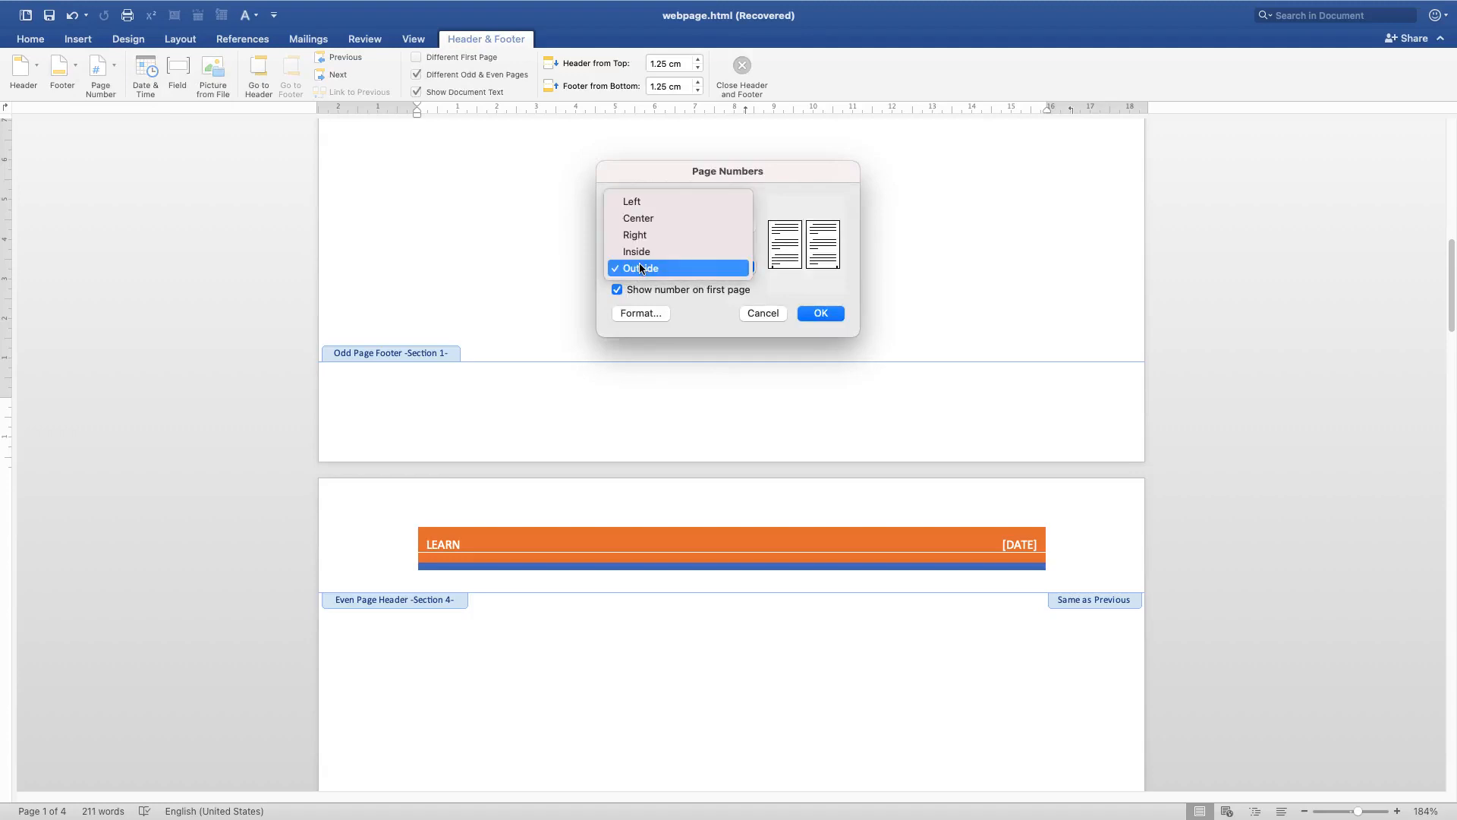
{"action": "left_click", "coordinate": [632, 203]}
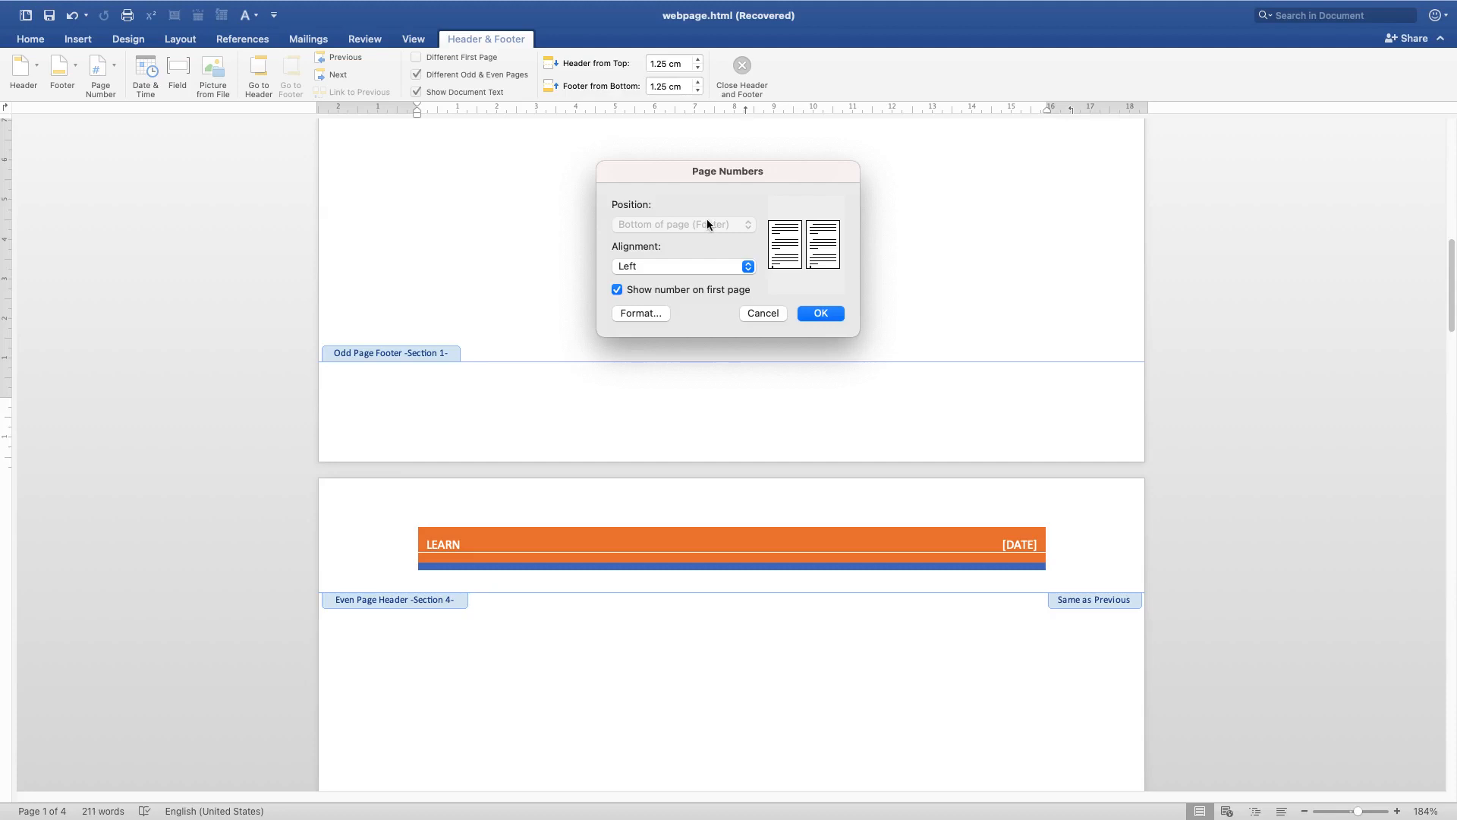
{"action": "left_click", "coordinate": [826, 314]}
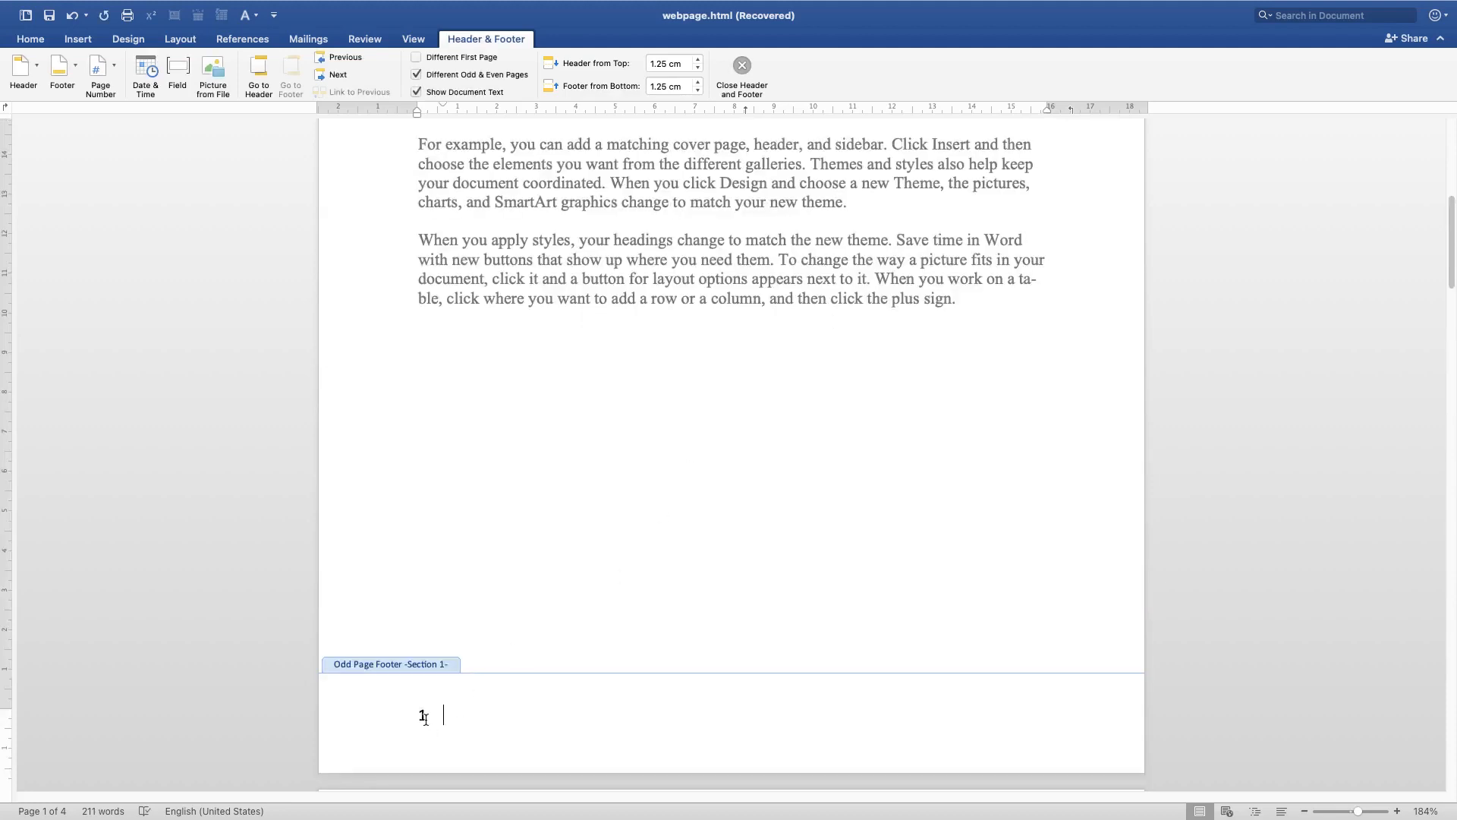
Set the page number format of the page 3 footer to i, ii, iii, ..
{"action": "scroll", "coordinate": [445, 713], "scroll_direction": "down", "scroll_amount": 3}
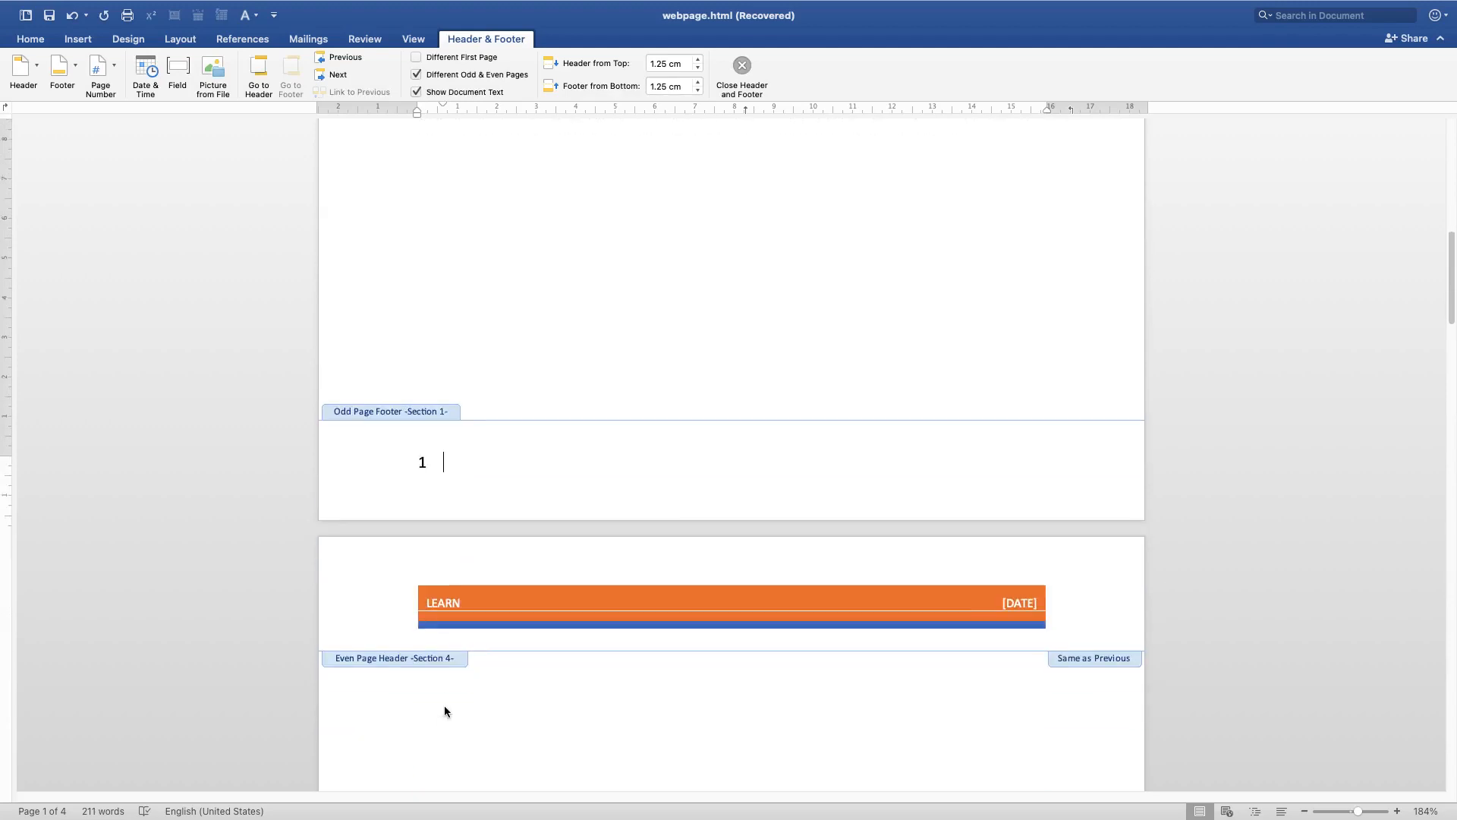
{"action": "scroll", "coordinate": [431, 543], "scroll_direction": "down", "scroll_amount": 15}
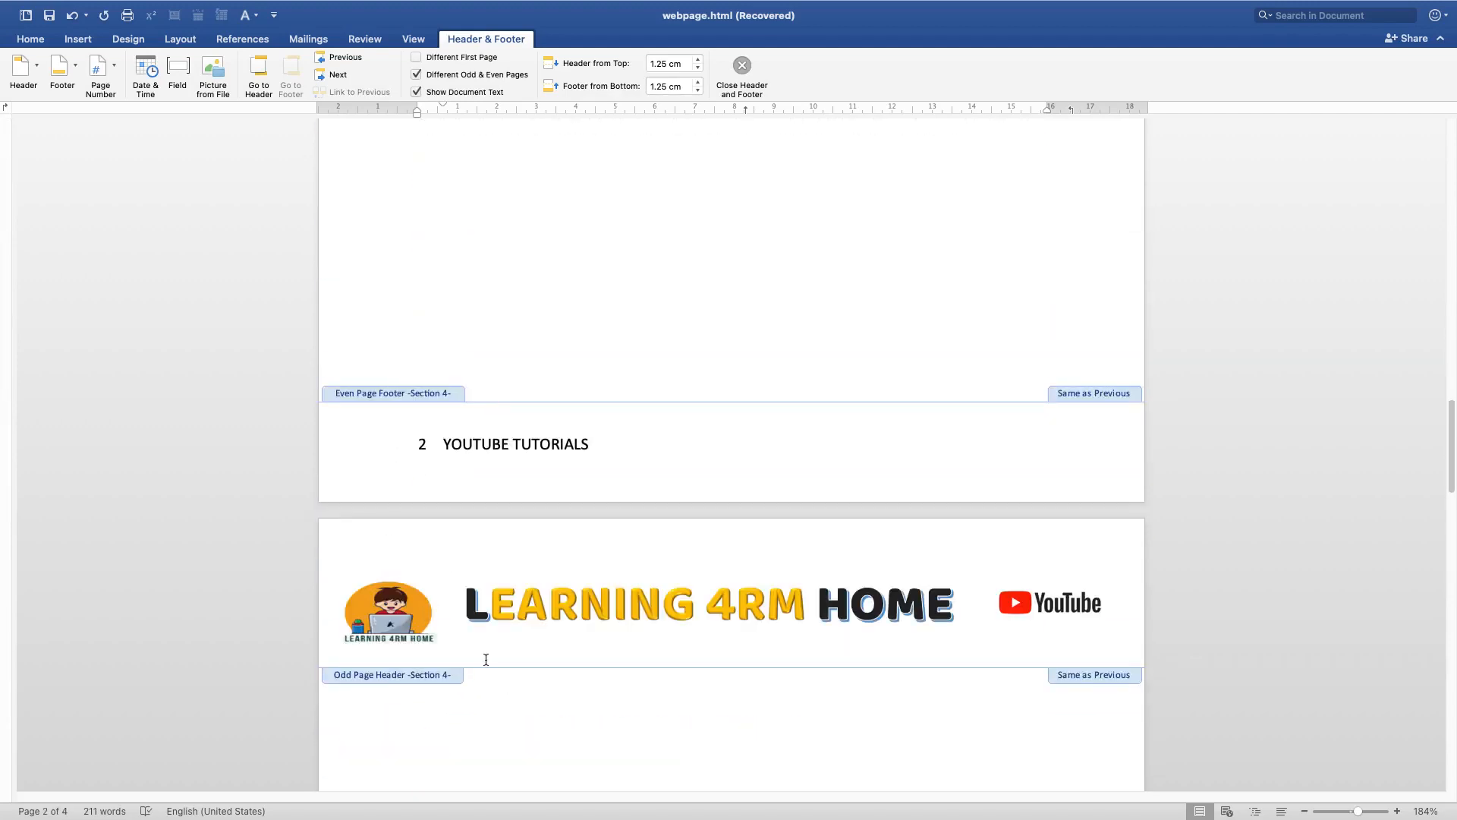
{"action": "scroll", "coordinate": [485, 658], "scroll_direction": "down", "scroll_amount": 15}
{"action": "scroll", "coordinate": [462, 595], "scroll_direction": "down", "scroll_amount": 15}
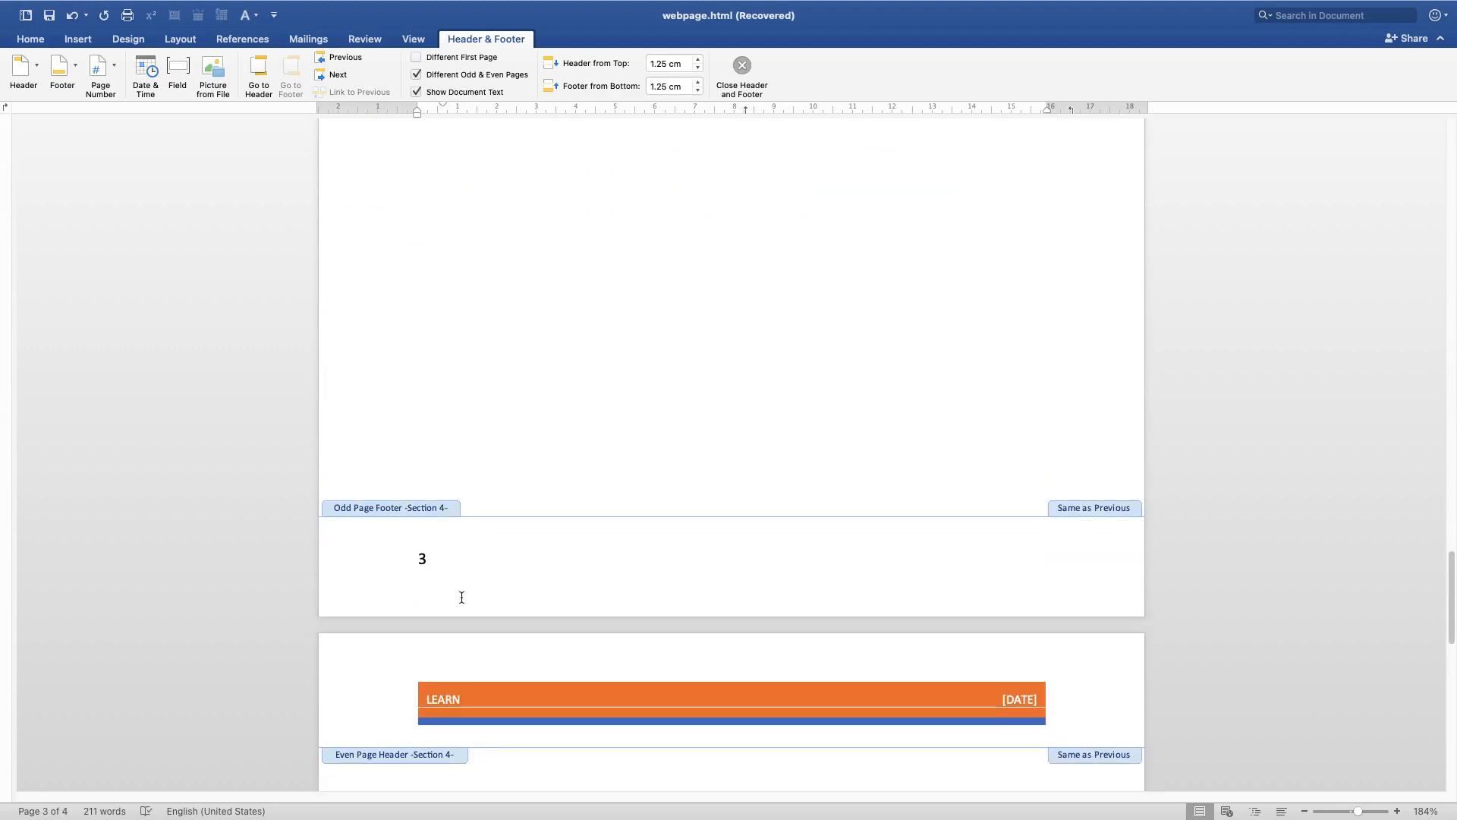
{"action": "scroll", "coordinate": [484, 527], "scroll_direction": "up", "scroll_amount": 20}
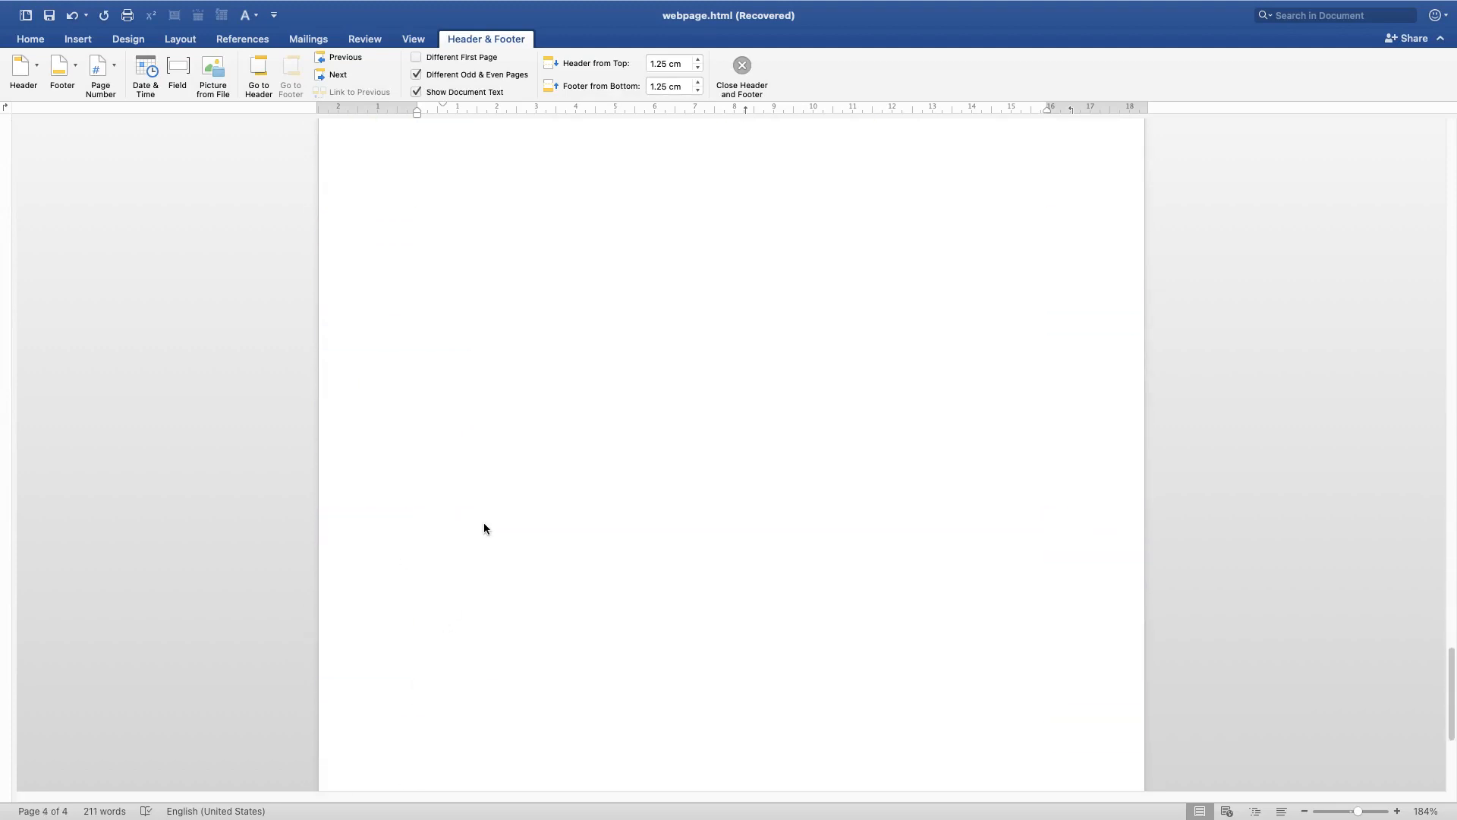
{"action": "scroll", "coordinate": [490, 540], "scroll_direction": "down", "scroll_amount": 8}
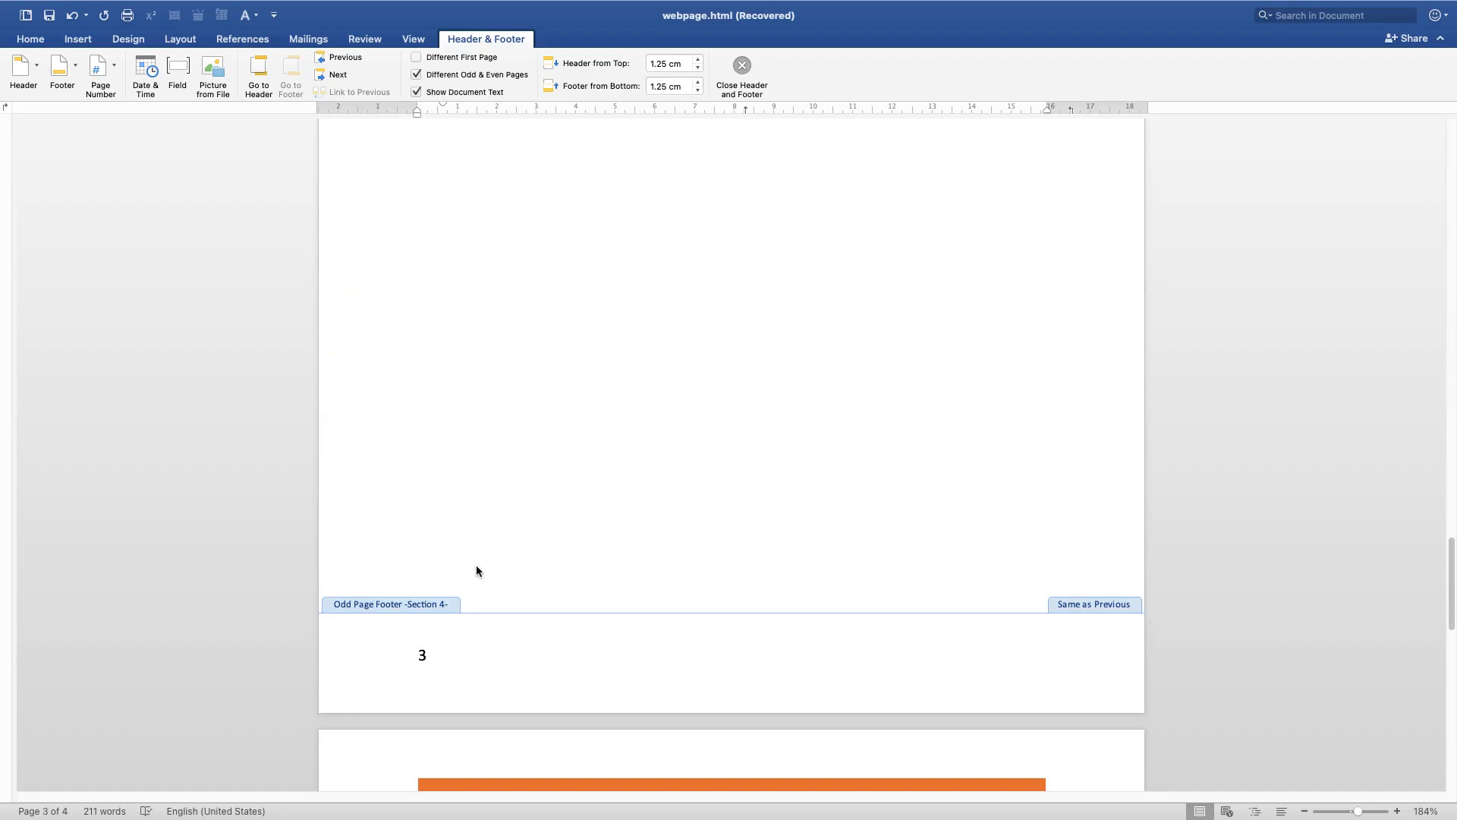
{"action": "double_click", "coordinate": [422, 654]}
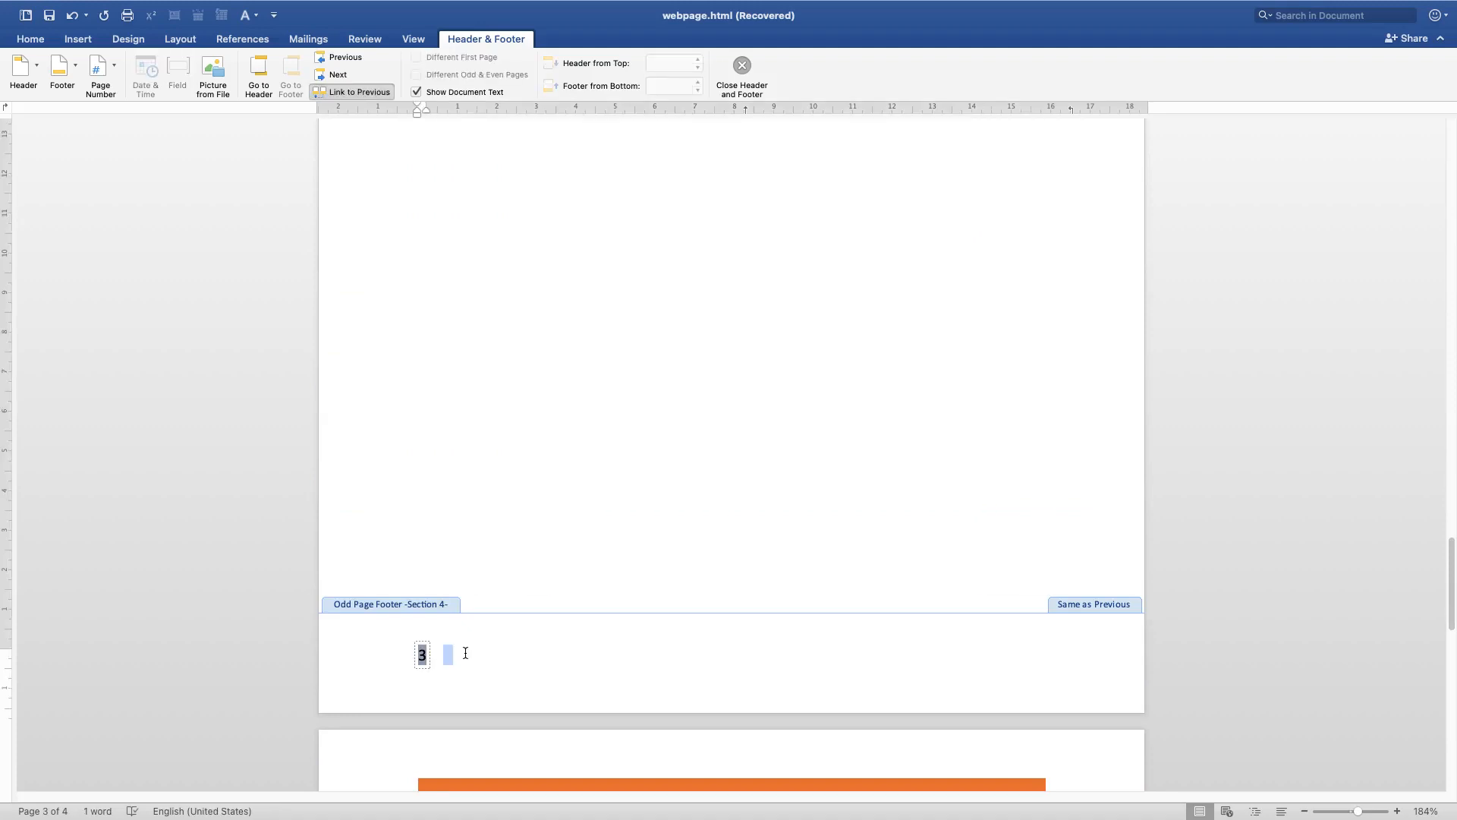
{"action": "left_click", "coordinate": [422, 654]}
{"action": "left_click", "coordinate": [423, 654]}
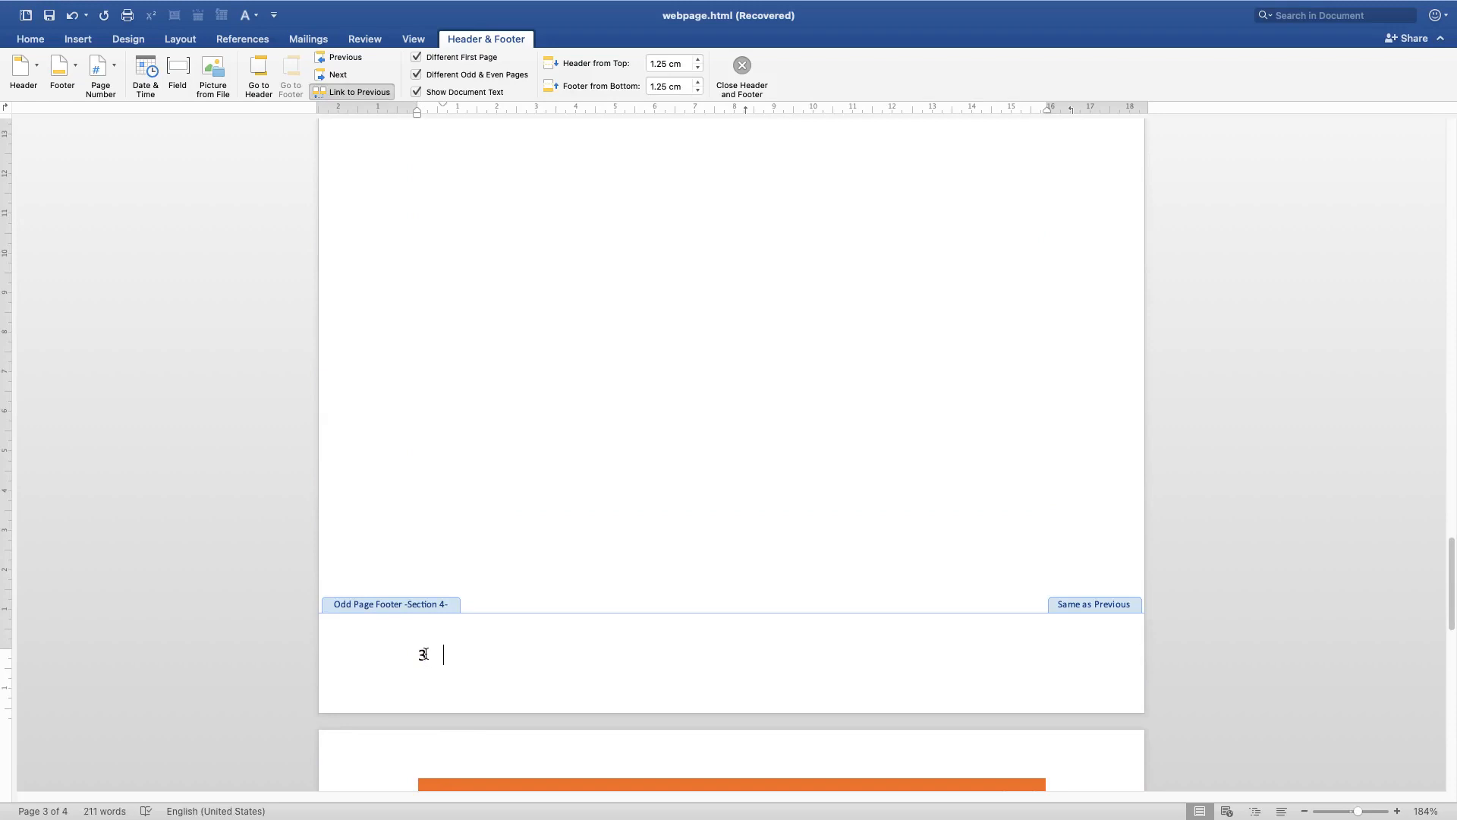
{"action": "left_click", "coordinate": [113, 71]}
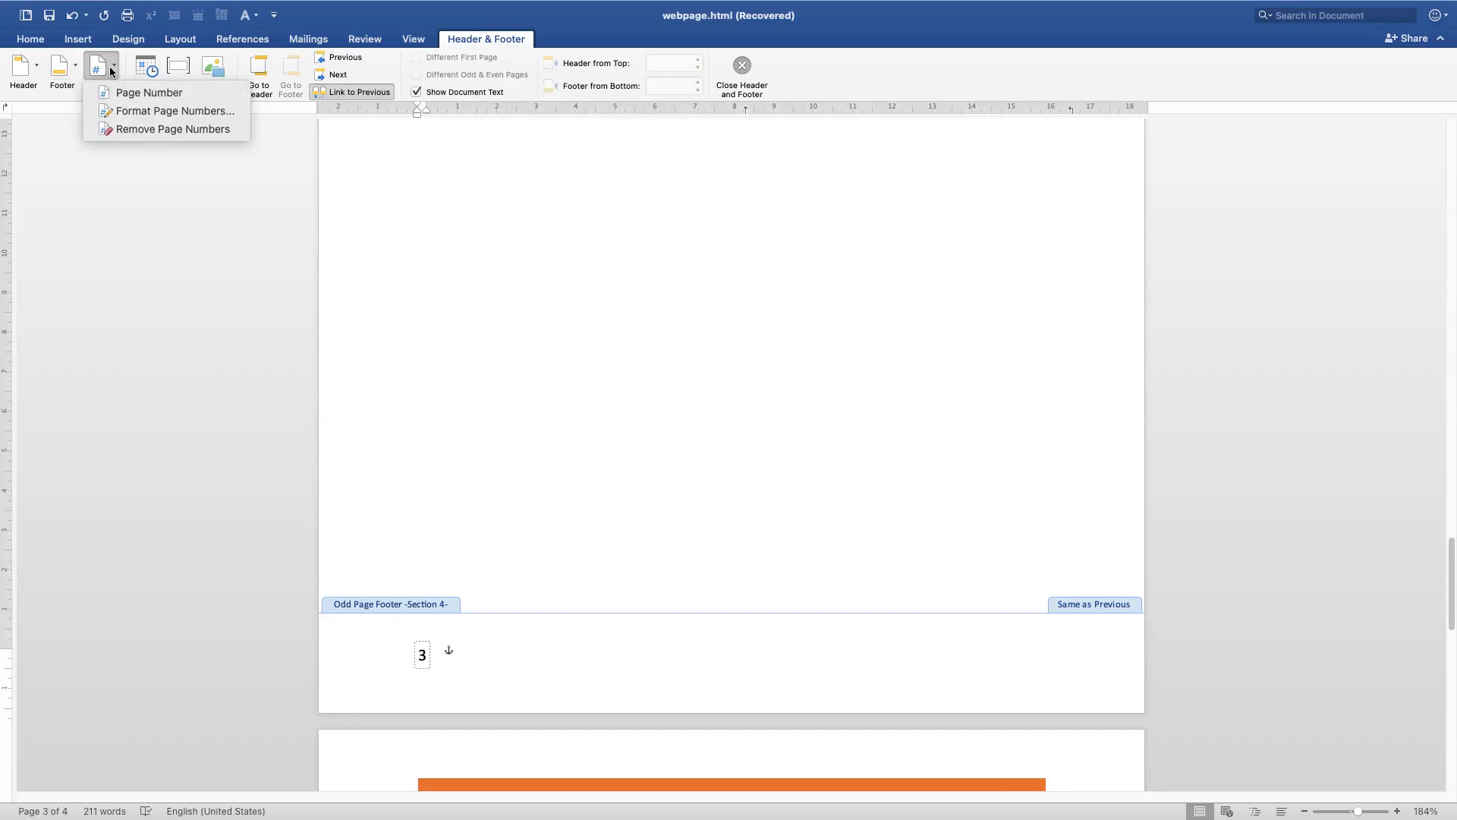
{"action": "left_click", "coordinate": [173, 112]}
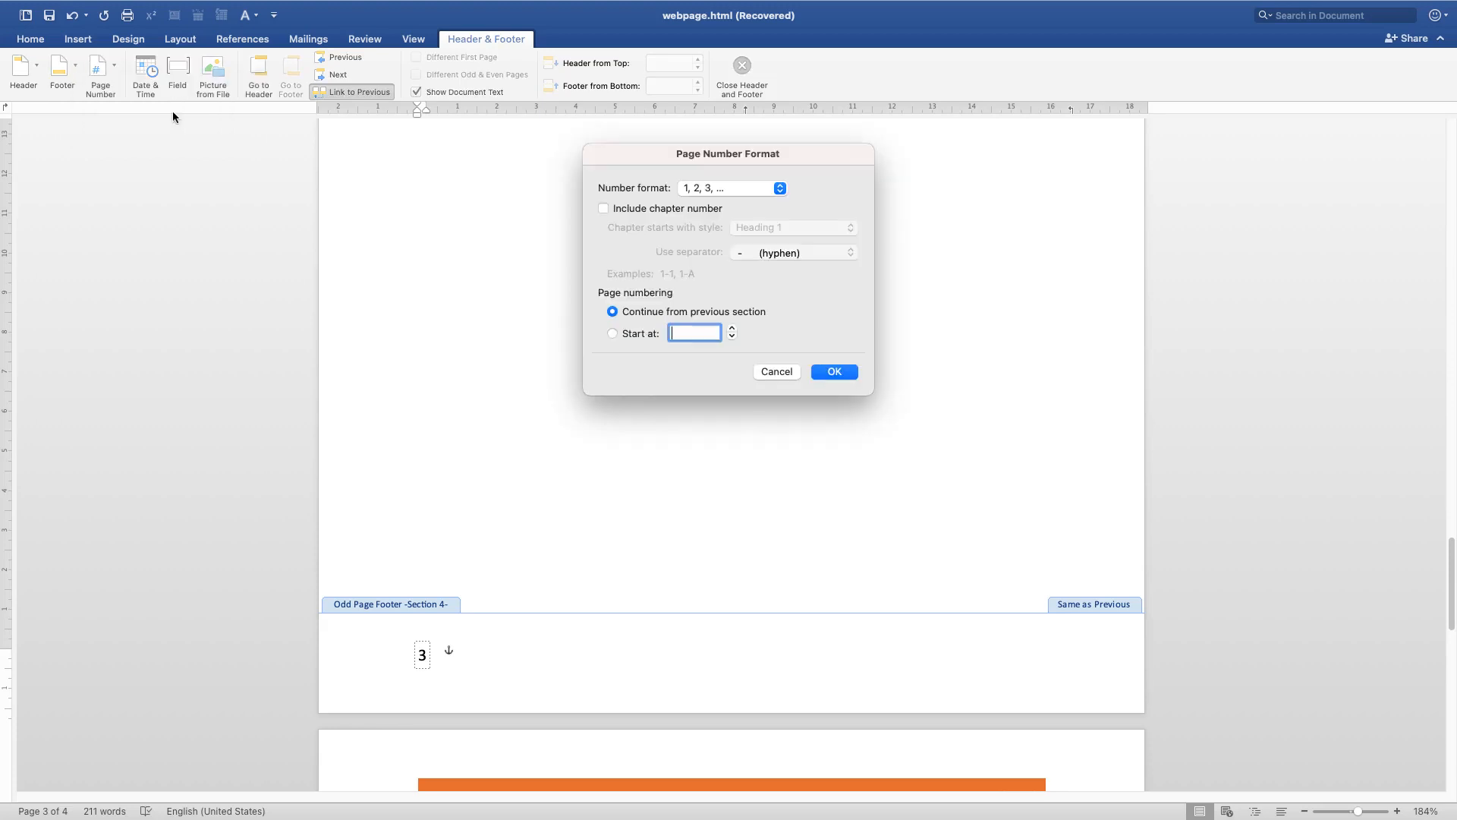
{"action": "left_click", "coordinate": [780, 189]}
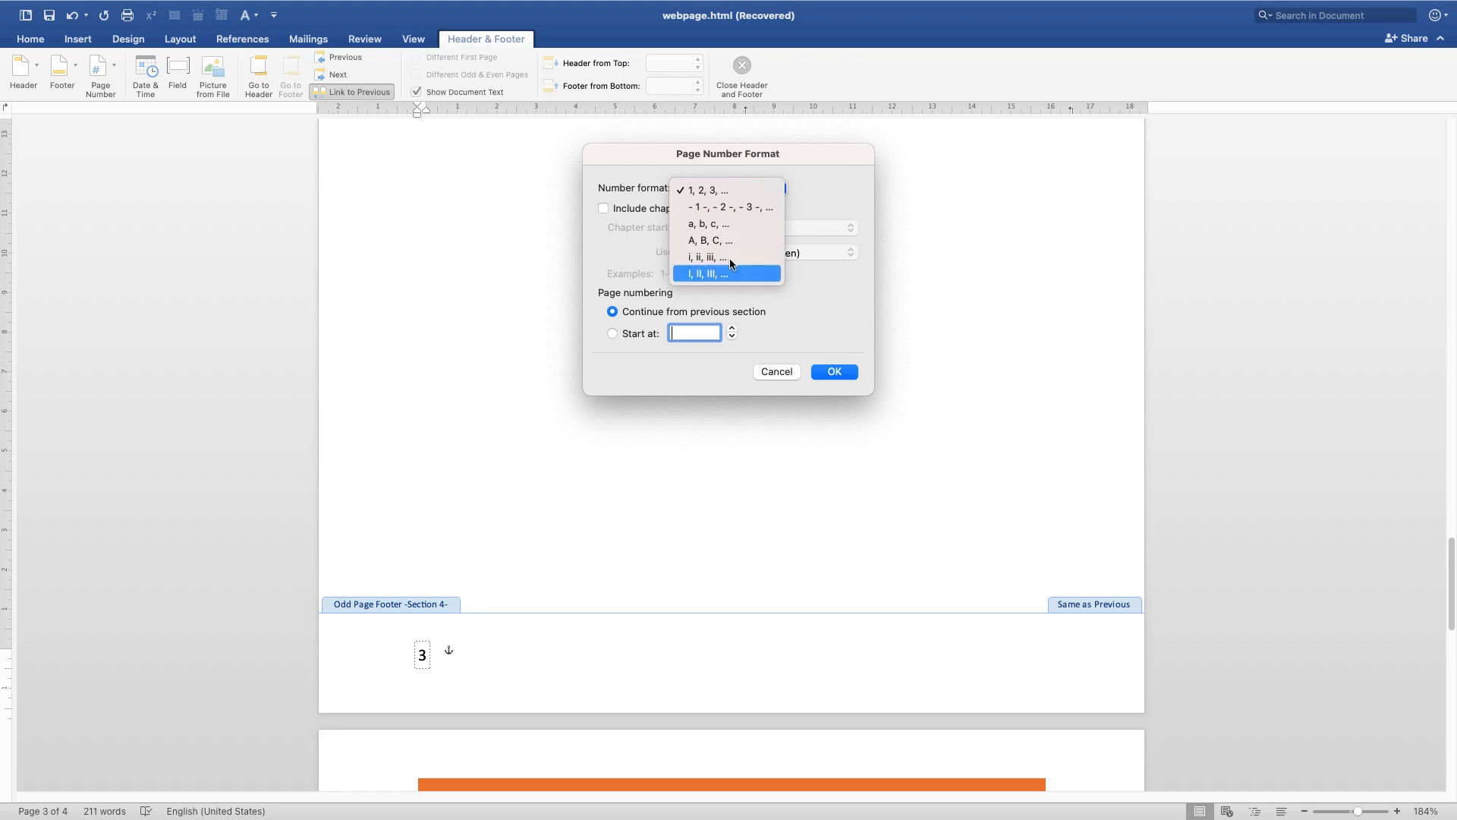
{"action": "left_click", "coordinate": [721, 256]}
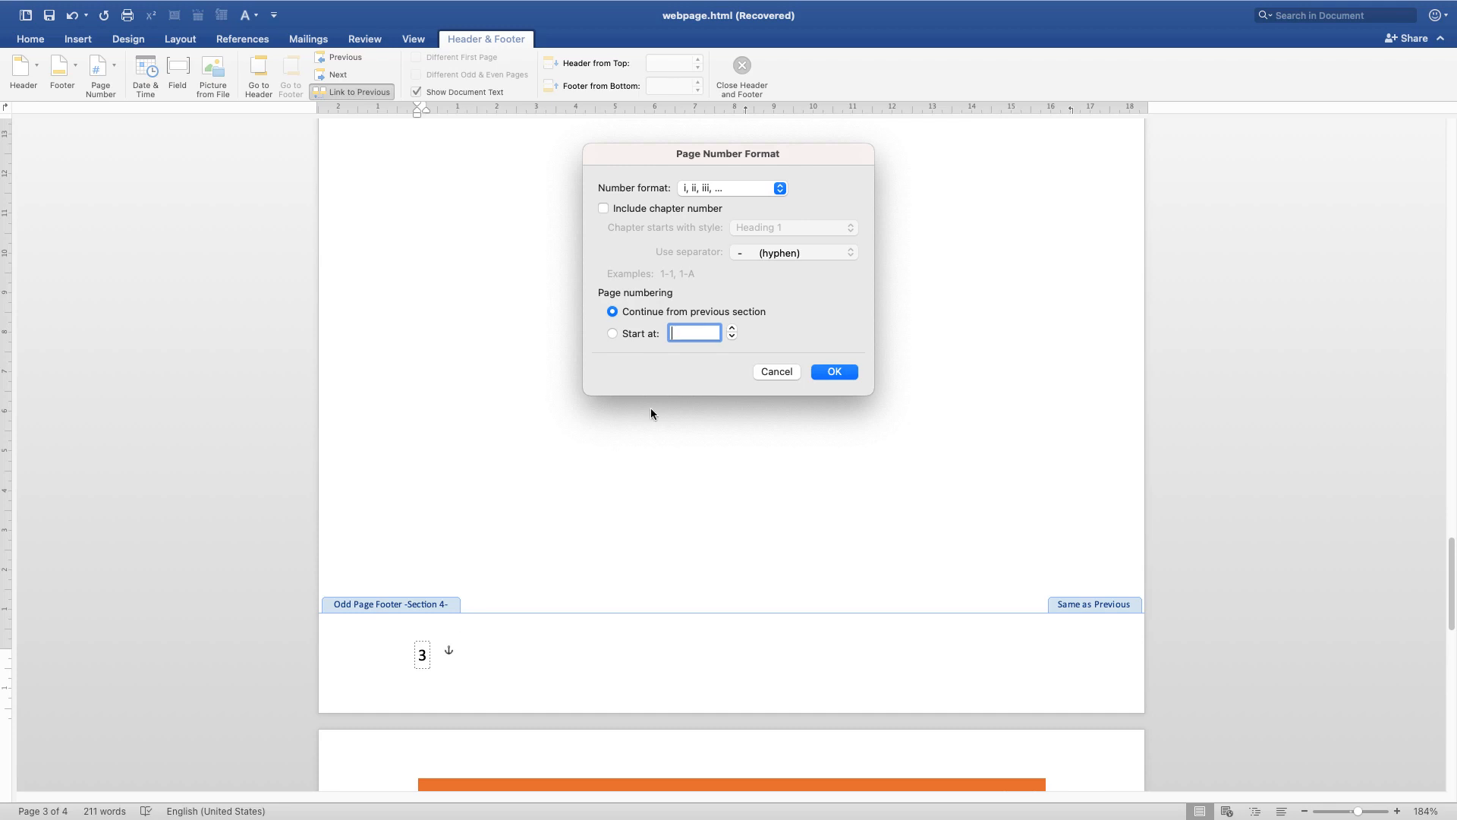
{"action": "left_click", "coordinate": [835, 371]}
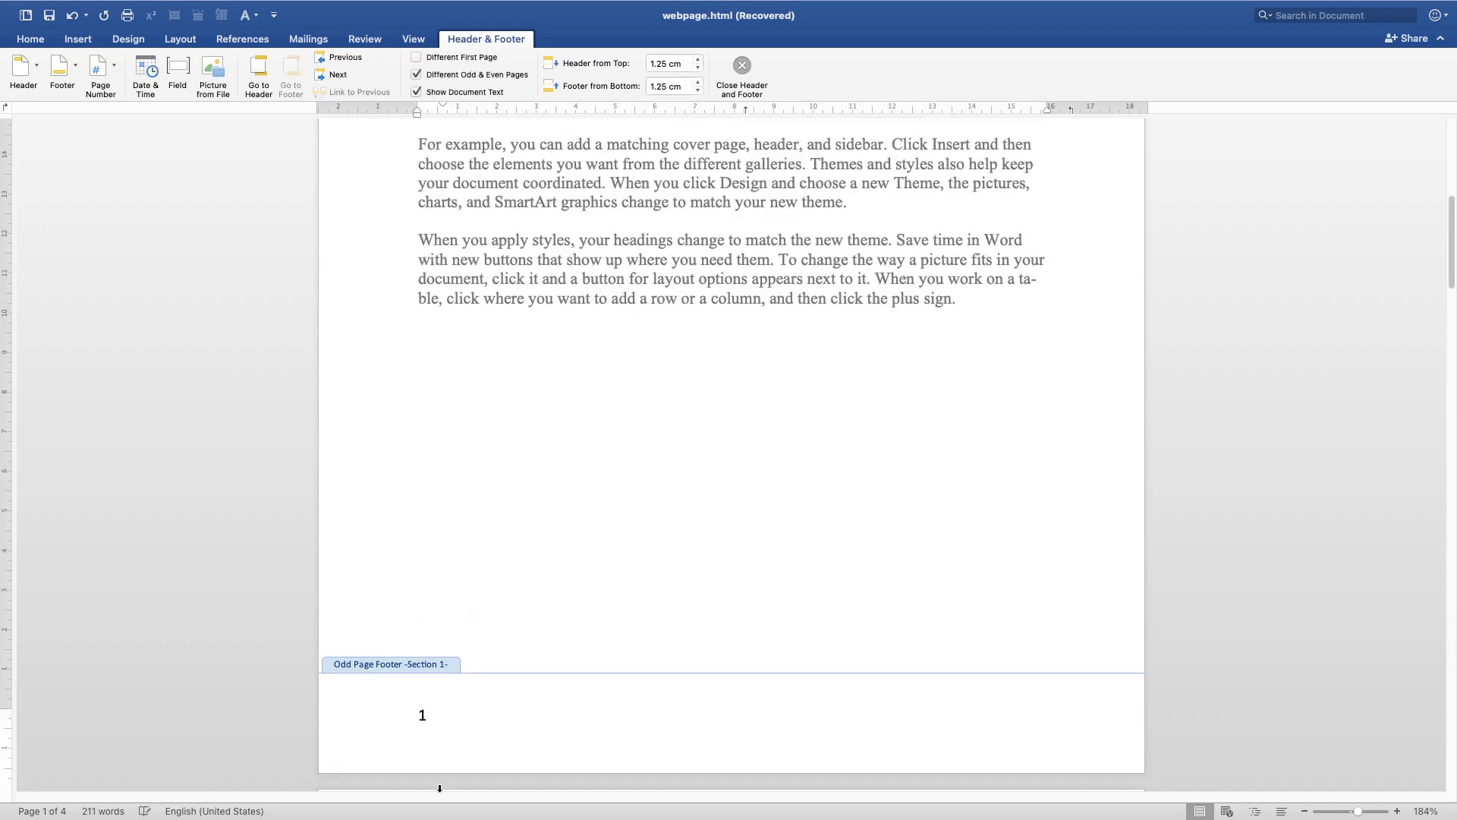
Remove the page numbers from the first page's odd page footer
{"action": "scroll", "coordinate": [440, 613], "scroll_direction": "up", "scroll_amount": 10}
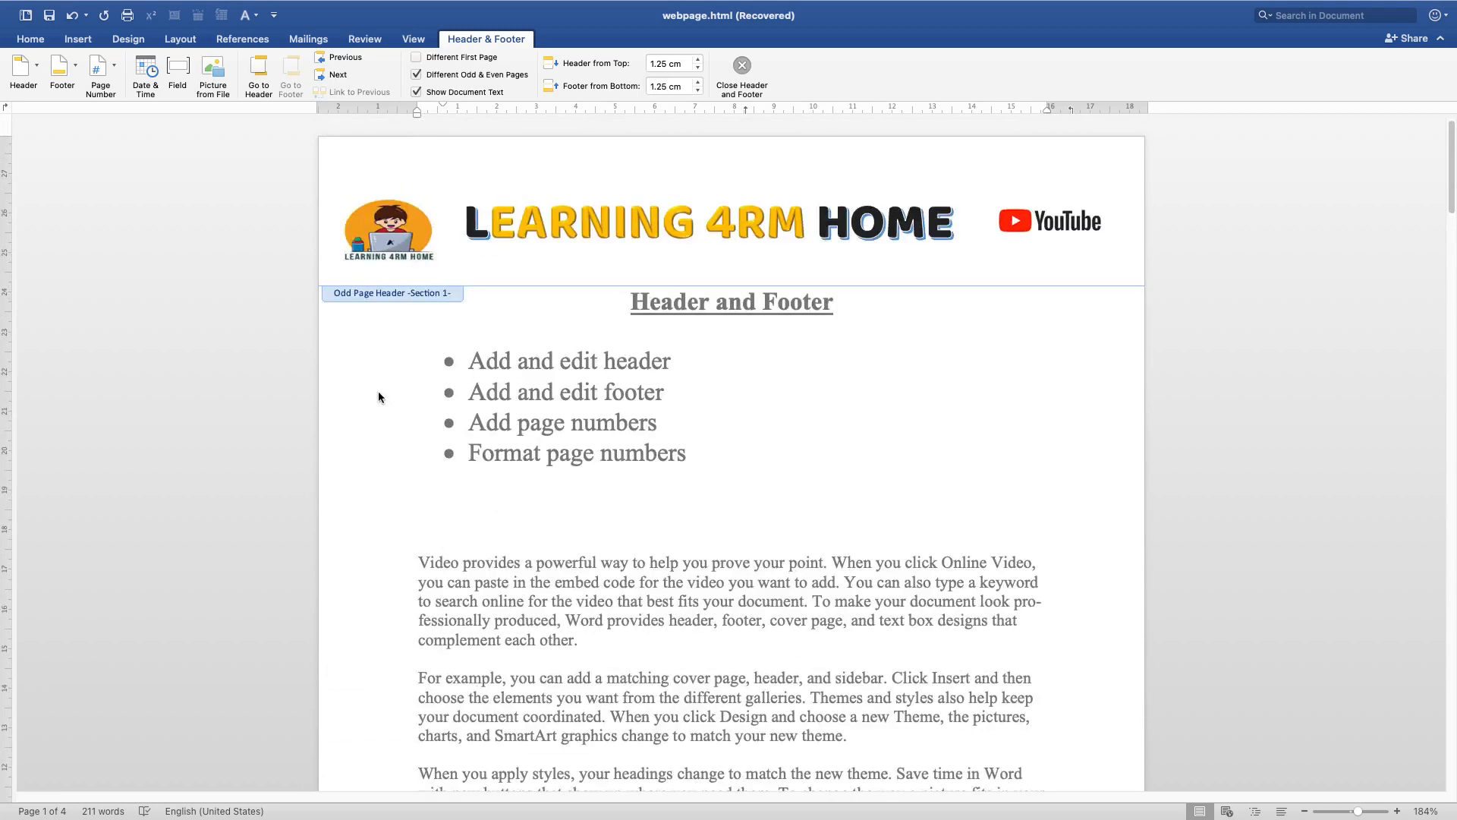
{"action": "scroll", "coordinate": [464, 431], "scroll_direction": "down", "scroll_amount": 10}
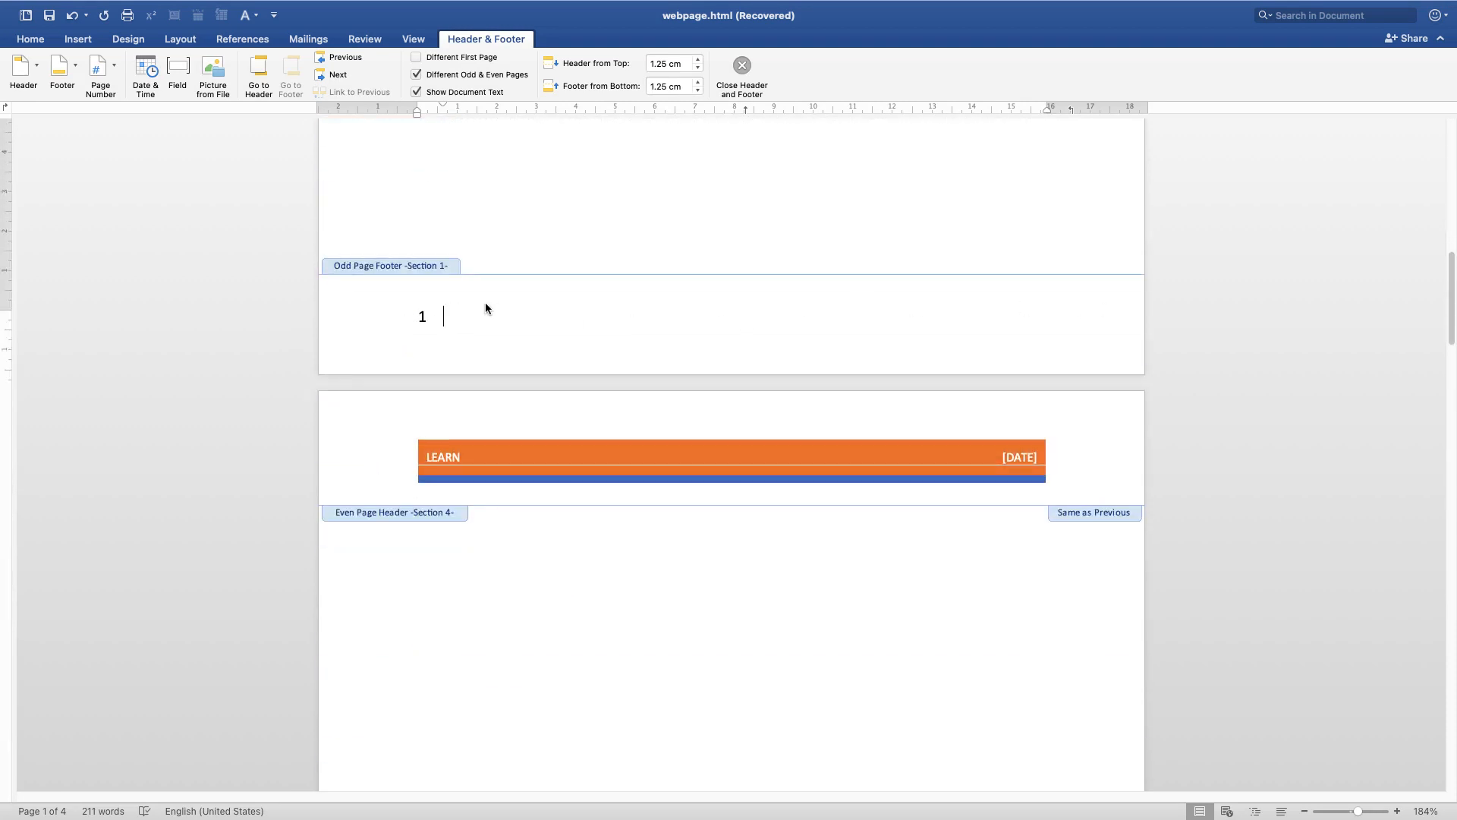
{"action": "left_click", "coordinate": [422, 315]}
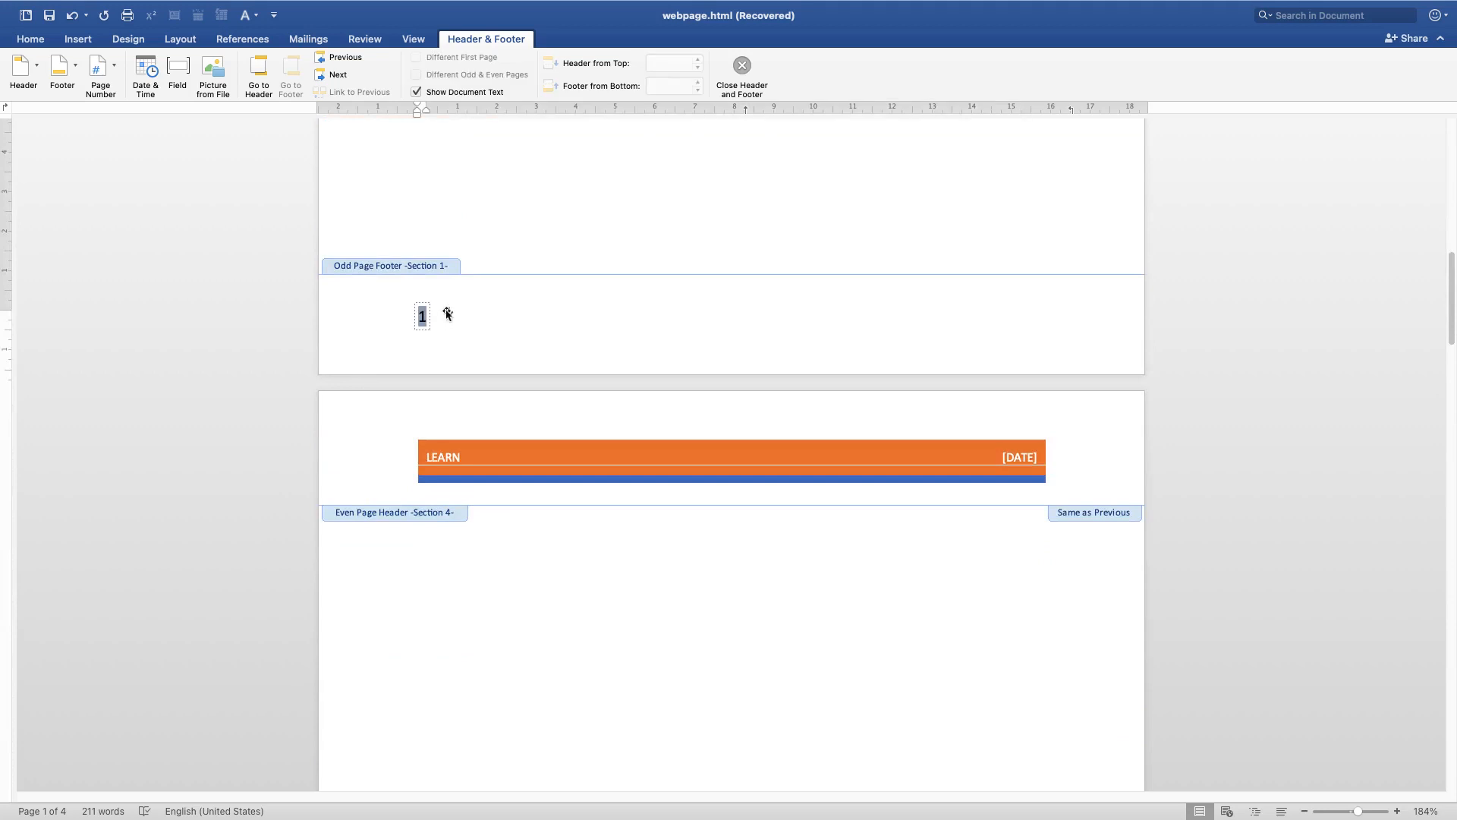
{"action": "left_click", "coordinate": [446, 312]}
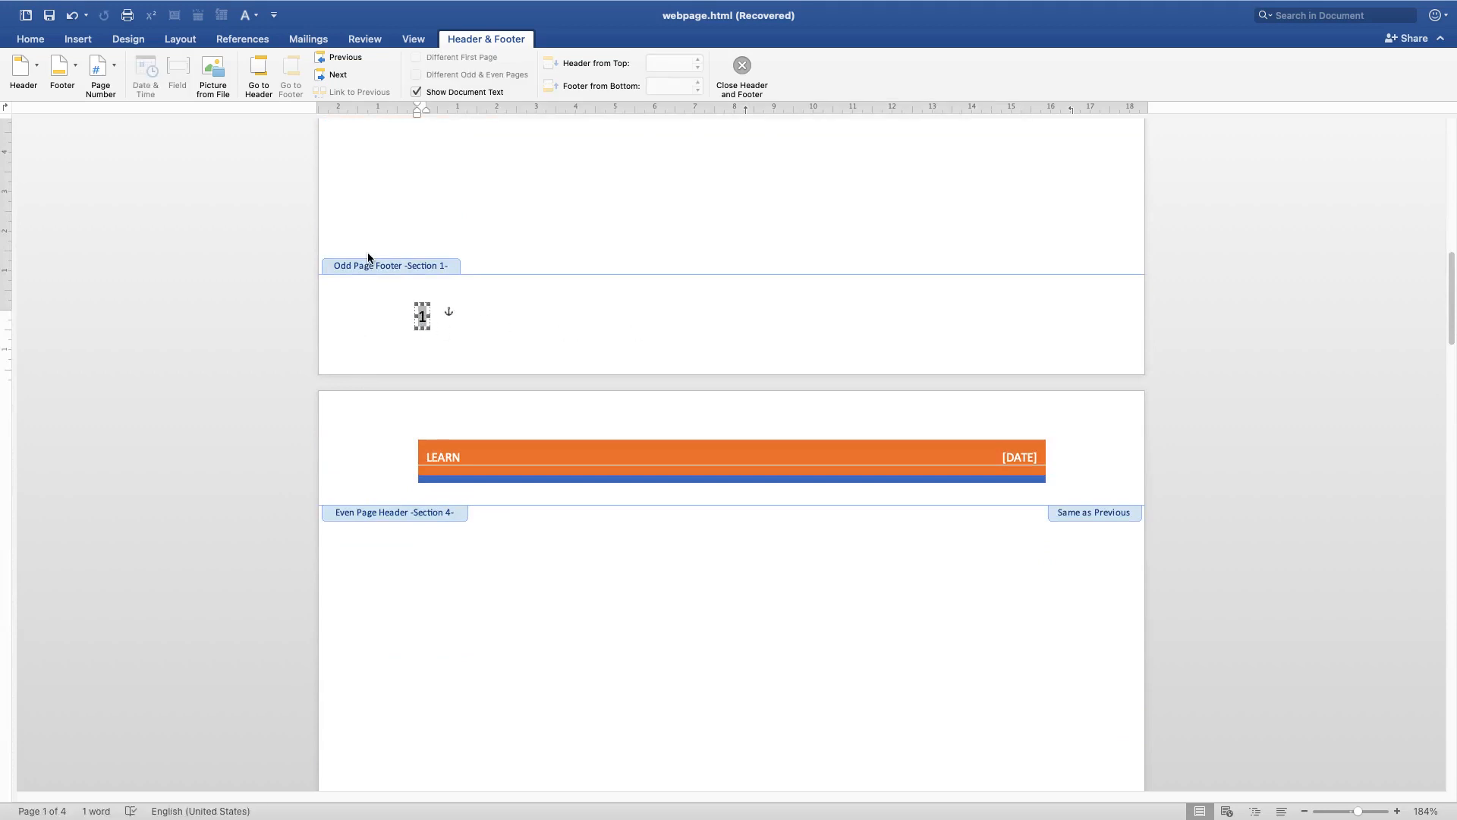
{"action": "left_click", "coordinate": [99, 89]}
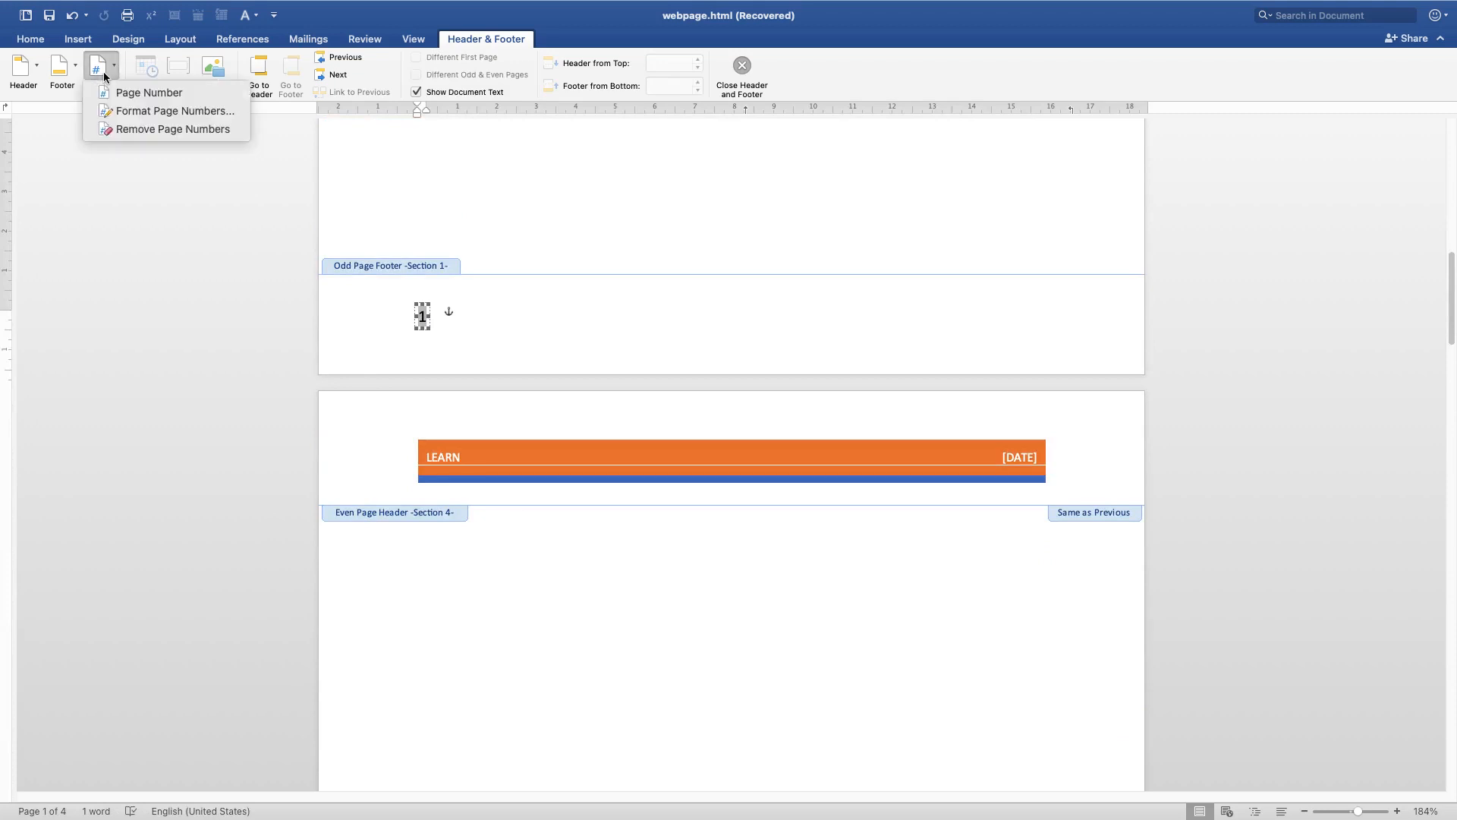
{"action": "left_click", "coordinate": [144, 130]}
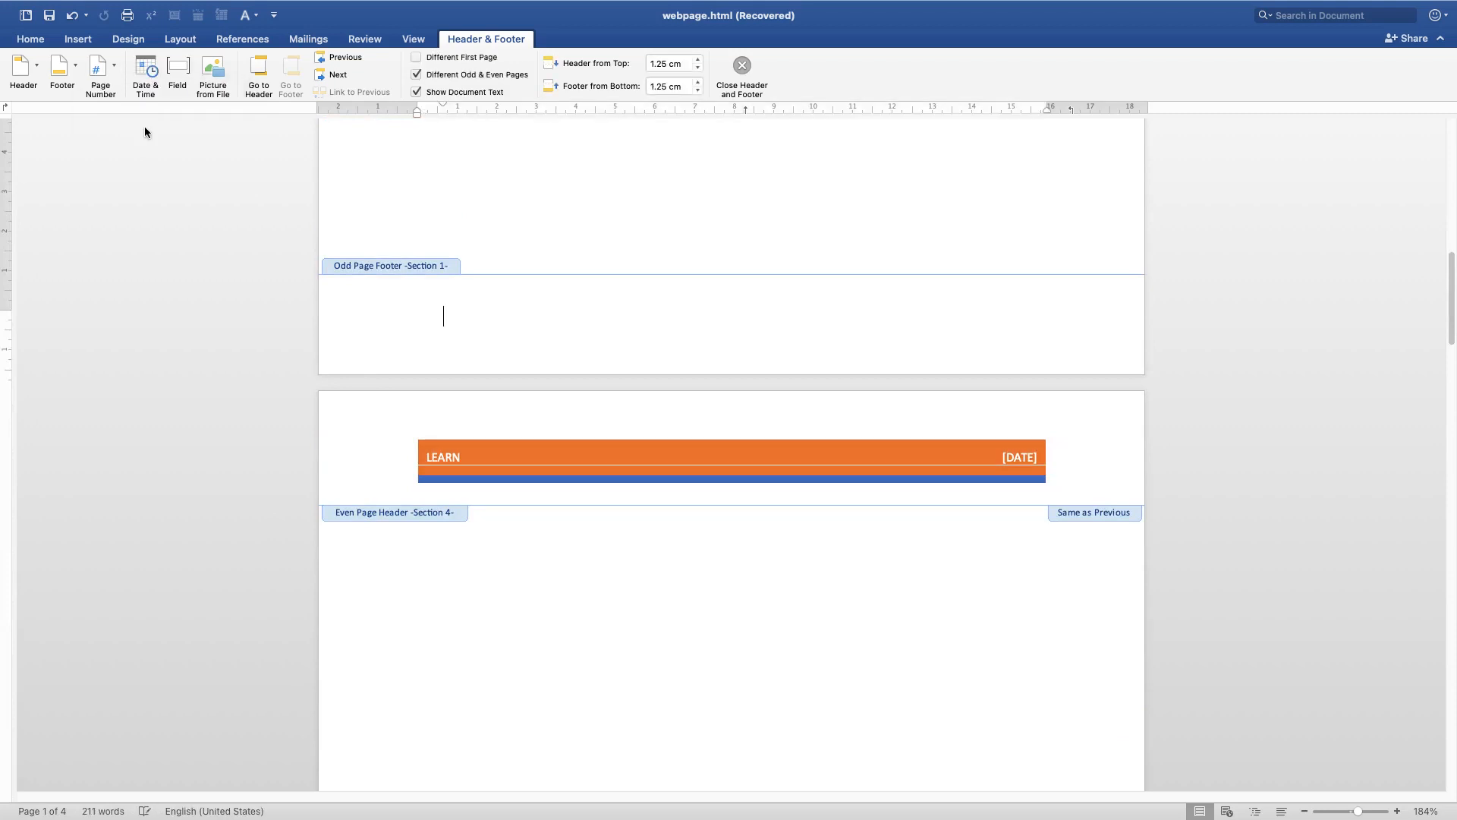
Insert page numbers at the bottom of the page with Right alignment in the first page's odd page footer, showing the number on the first page
{"action": "left_click", "coordinate": [91, 75]}
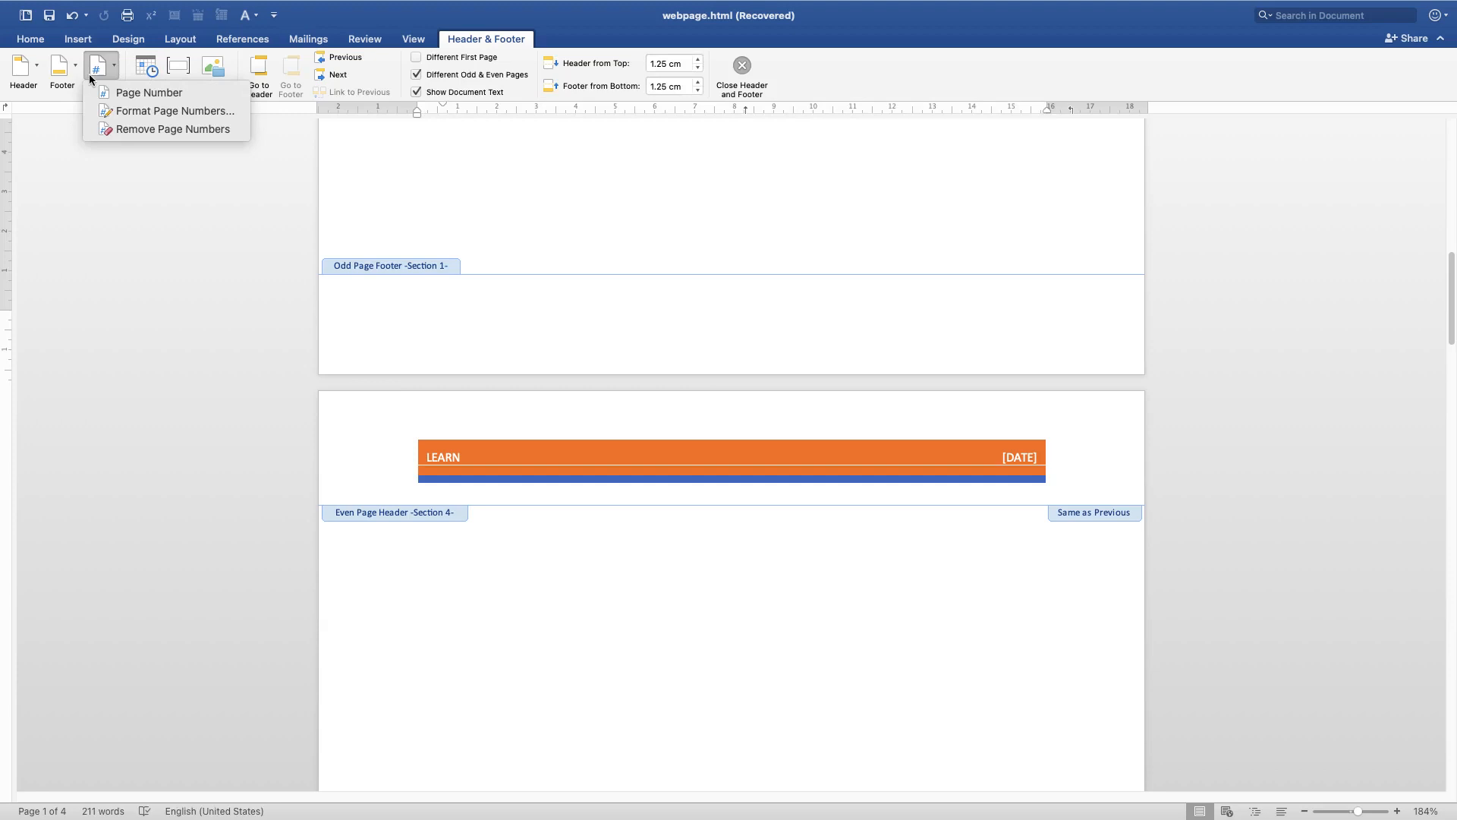
{"action": "left_click", "coordinate": [135, 94]}
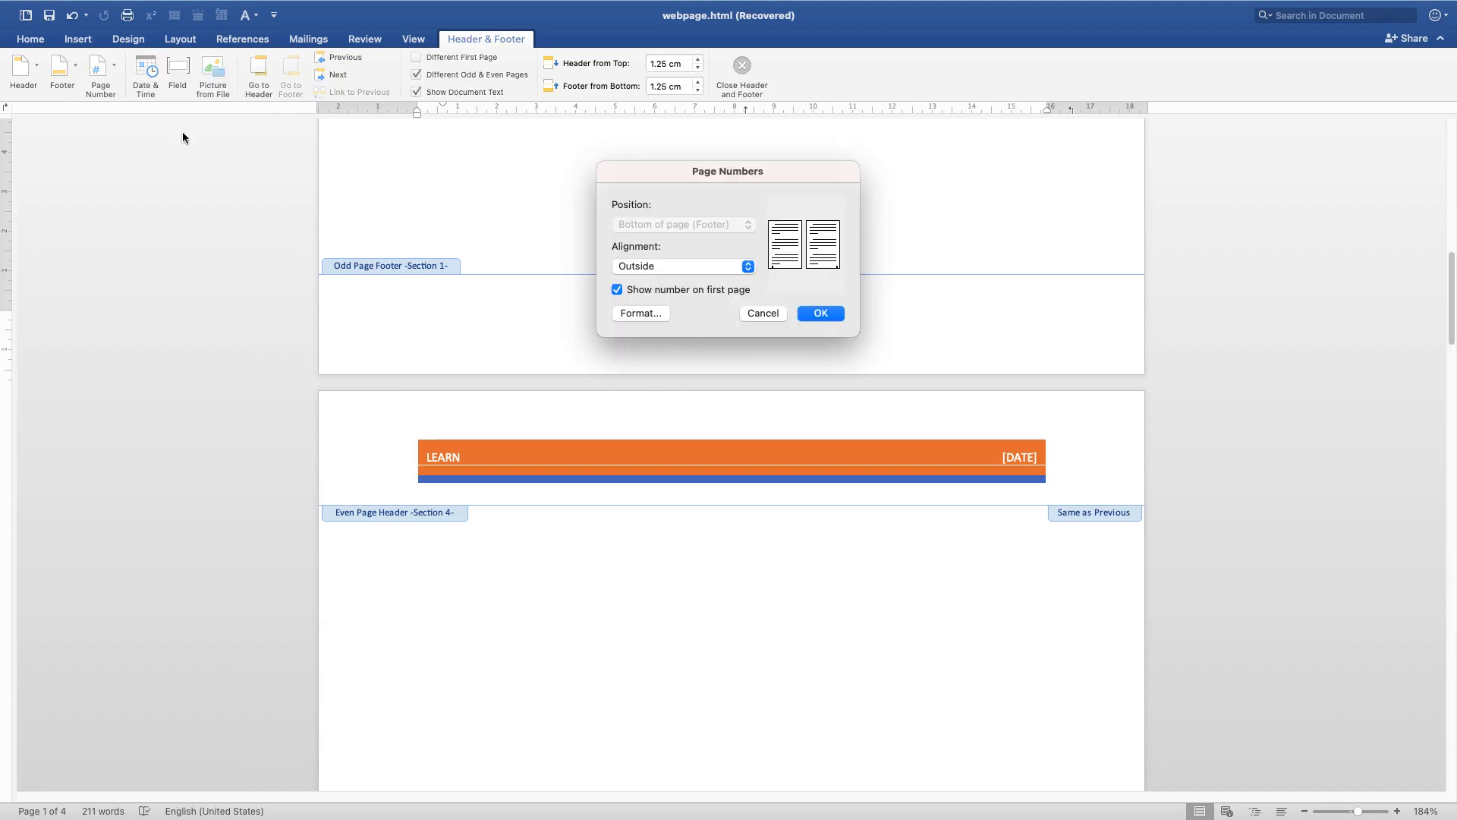
{"action": "left_click", "coordinate": [691, 264]}
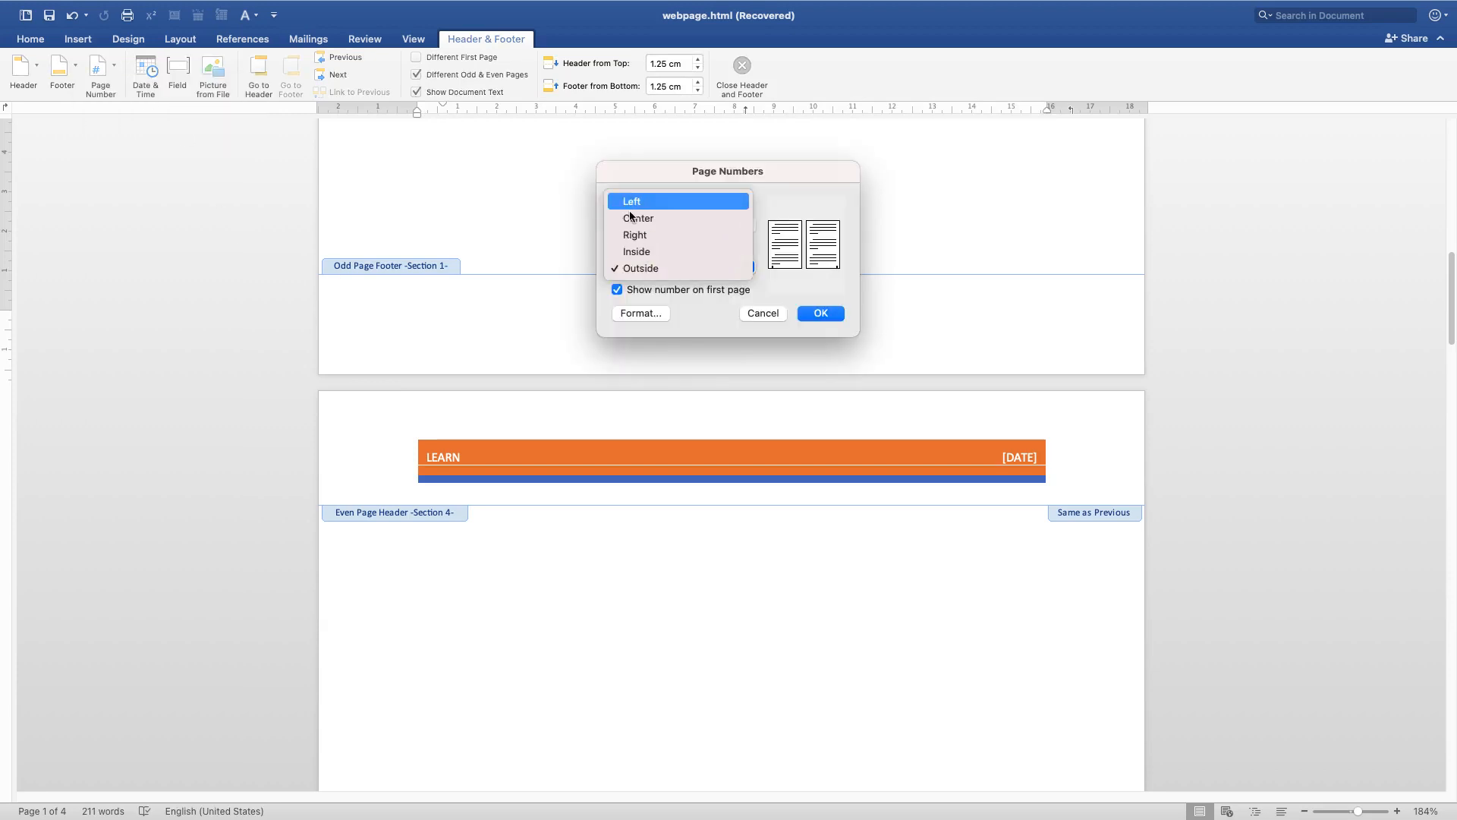
{"action": "left_click", "coordinate": [634, 236]}
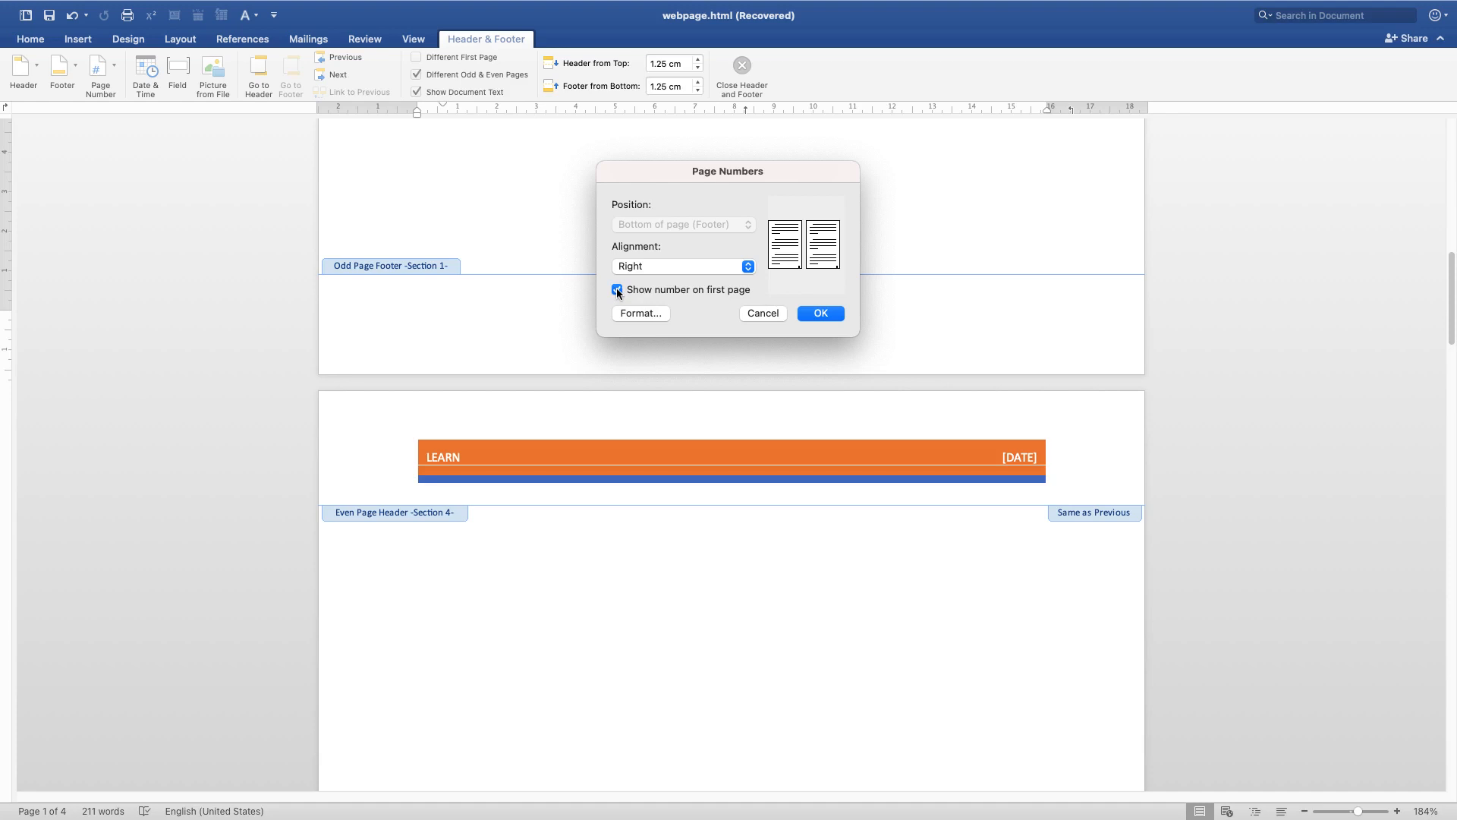
{"action": "left_click", "coordinate": [627, 311]}
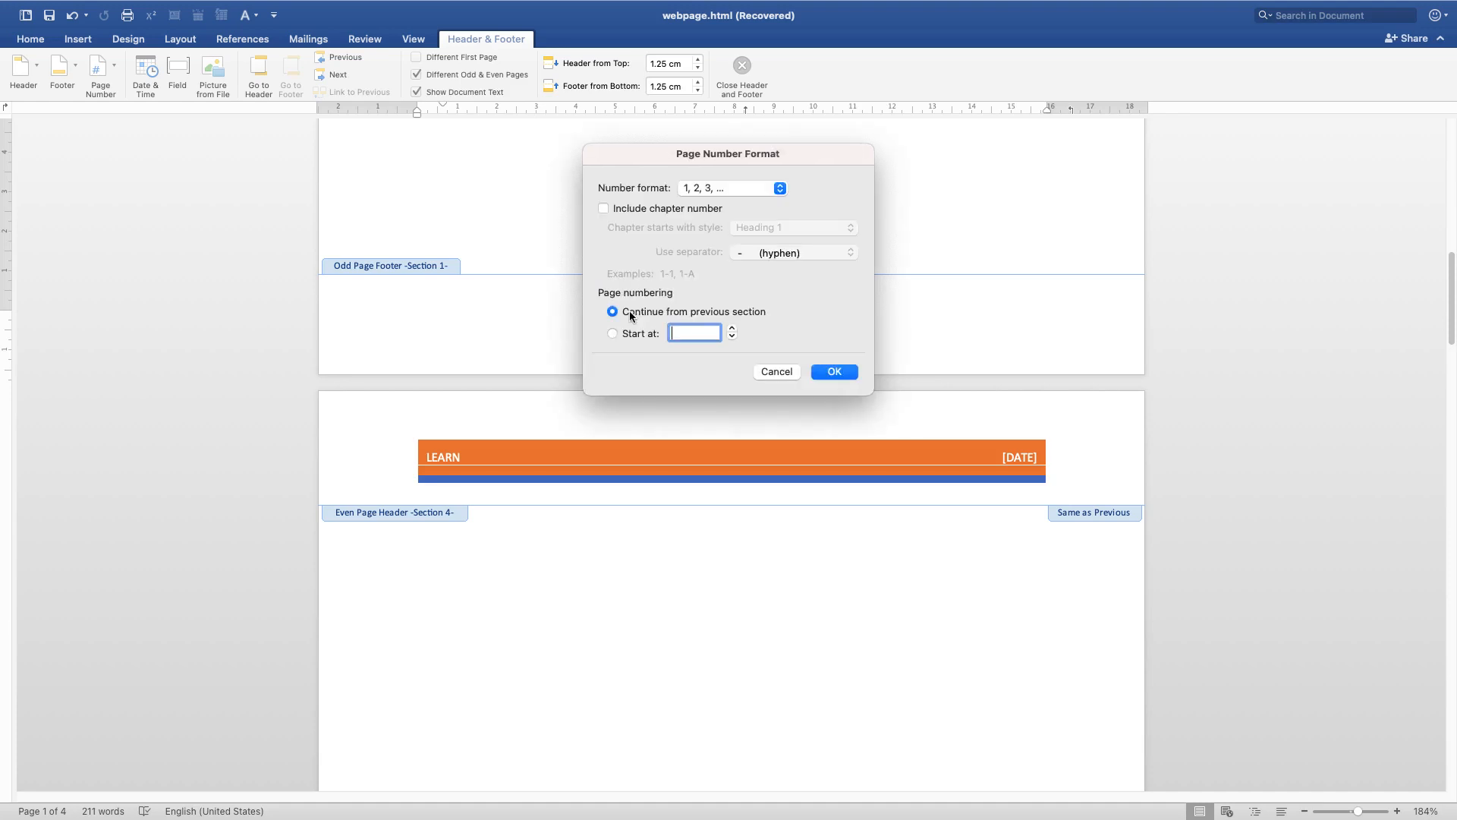
{"action": "left_click", "coordinate": [694, 208]}
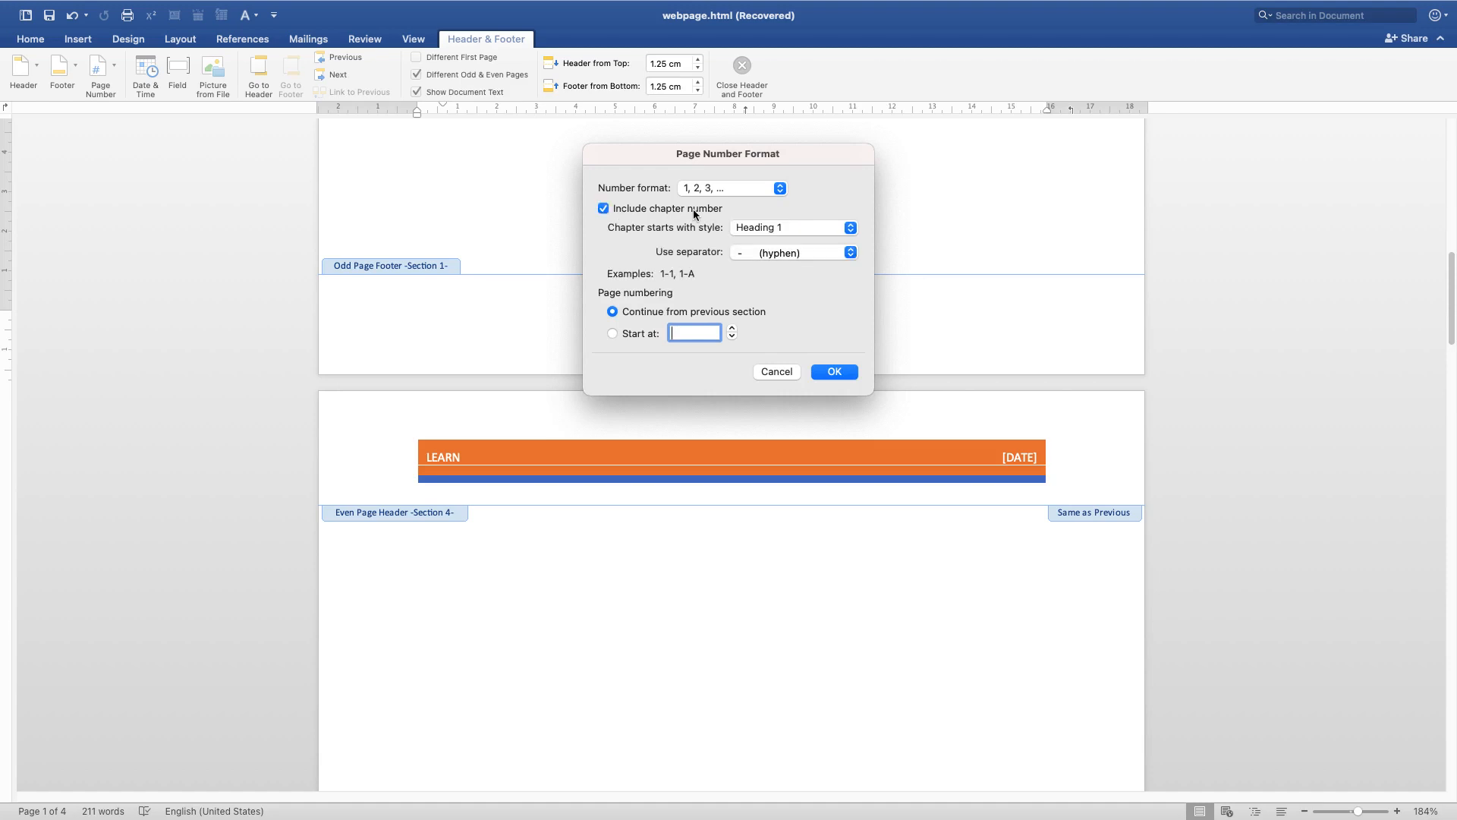
{"action": "left_click", "coordinate": [632, 210]}
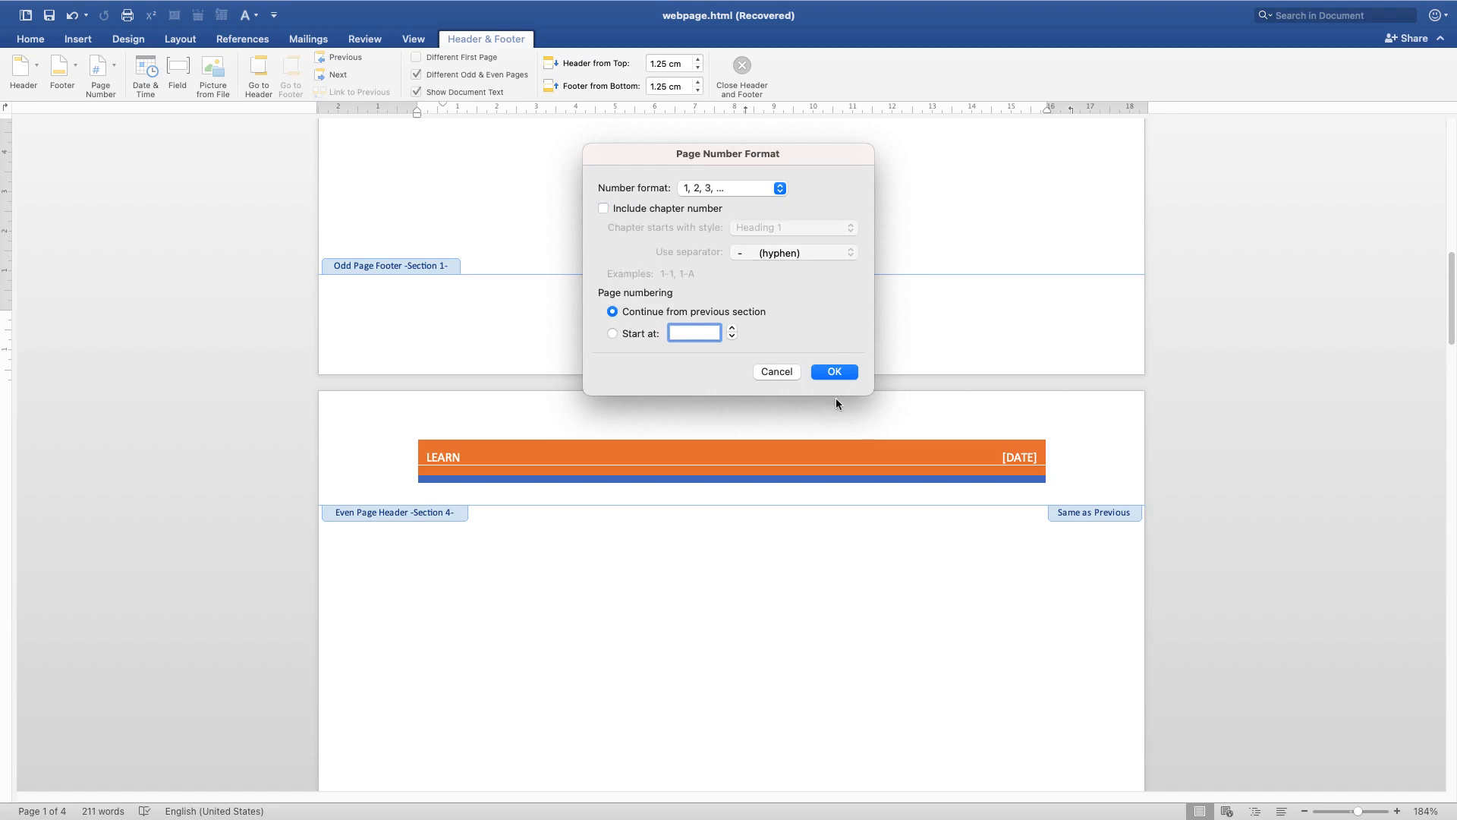
{"action": "left_click", "coordinate": [839, 372]}
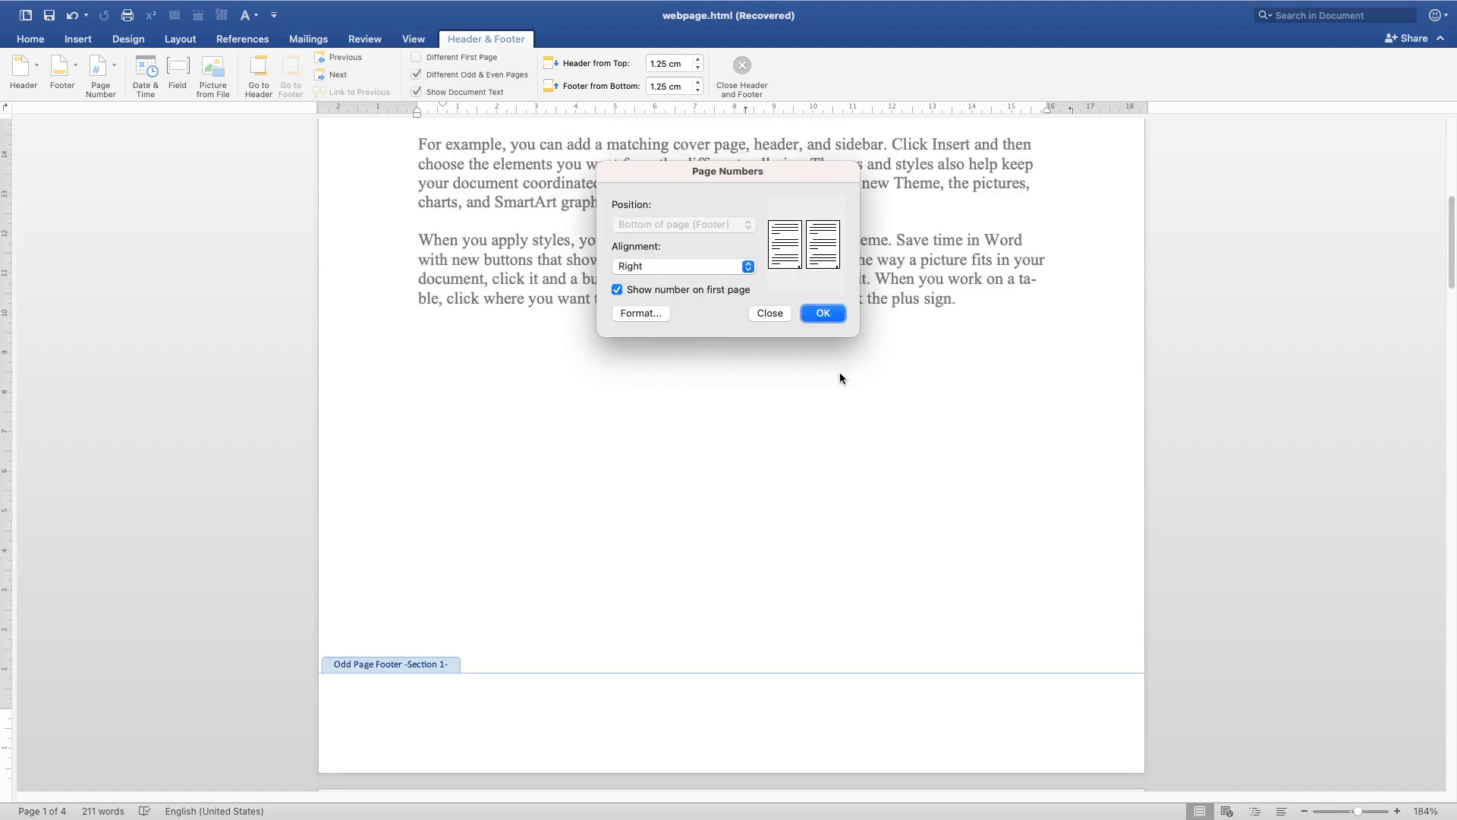
{"action": "left_click", "coordinate": [831, 316]}
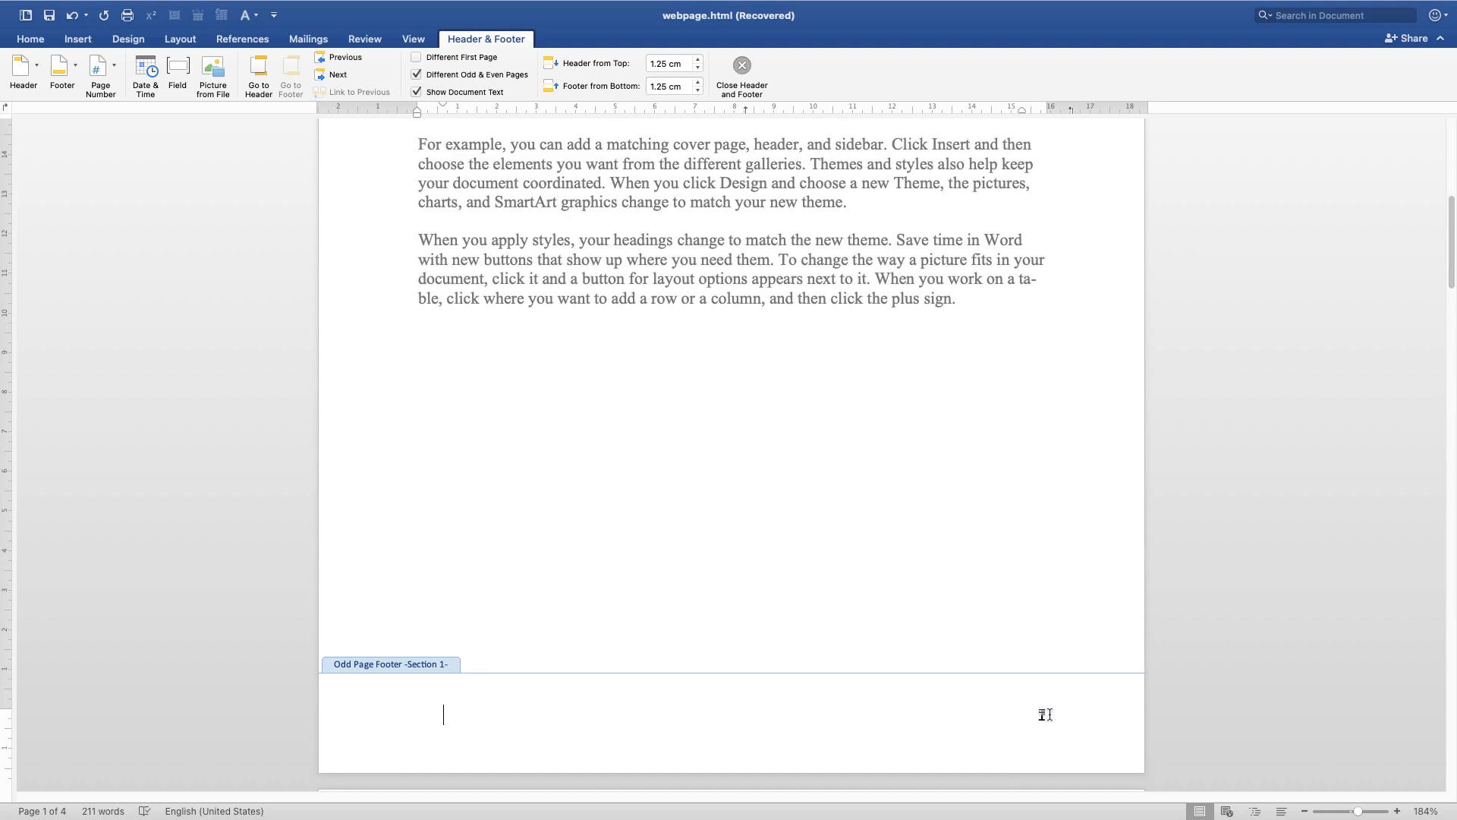
Scroll through the first page to review its header and footer, and browse the header design gallery without applying a design
{"action": "scroll", "coordinate": [753, 548], "scroll_direction": "up", "scroll_amount": 10}
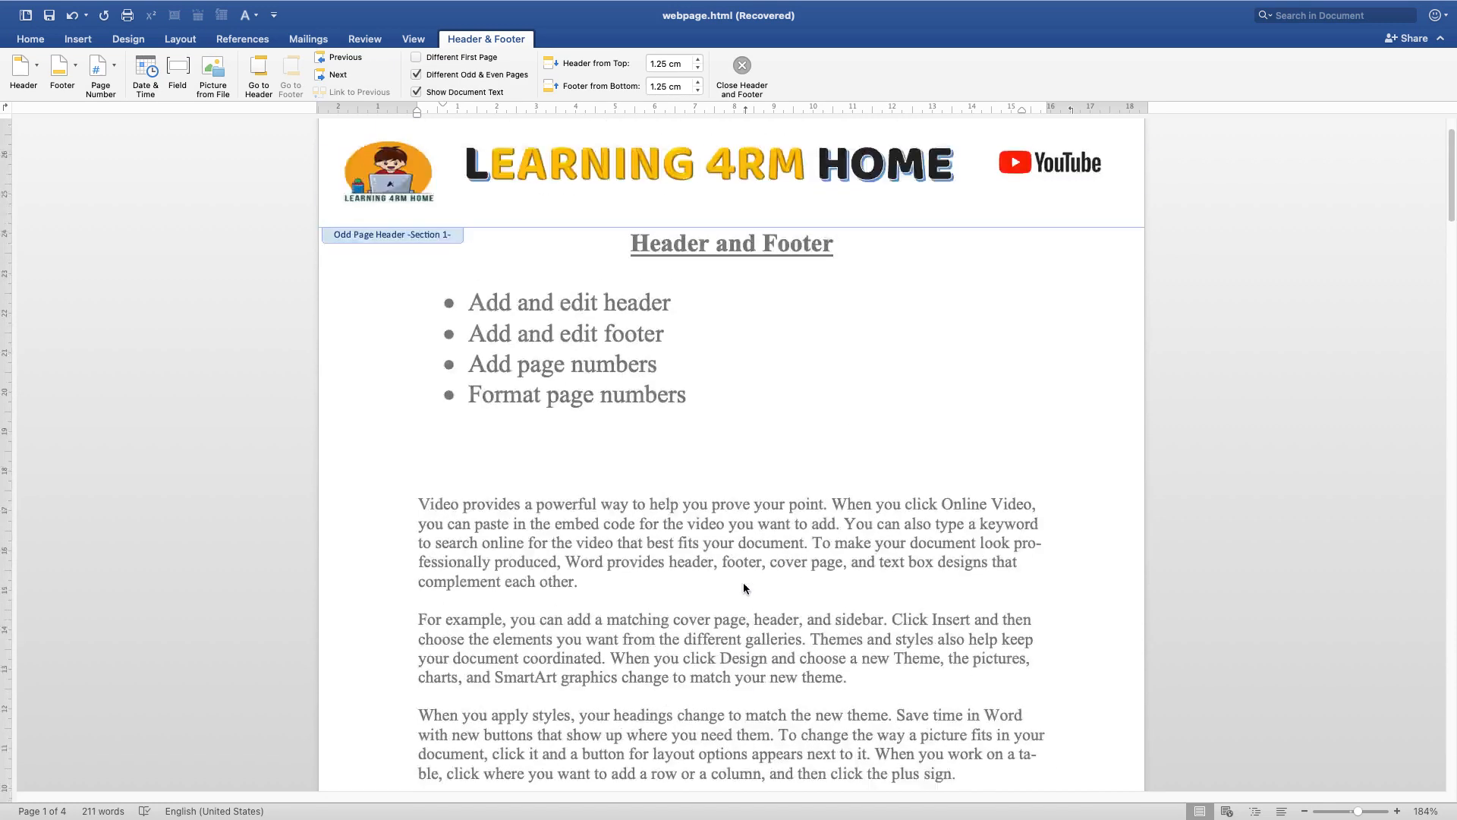
{"action": "scroll", "coordinate": [677, 426], "scroll_direction": "up", "scroll_amount": 2}
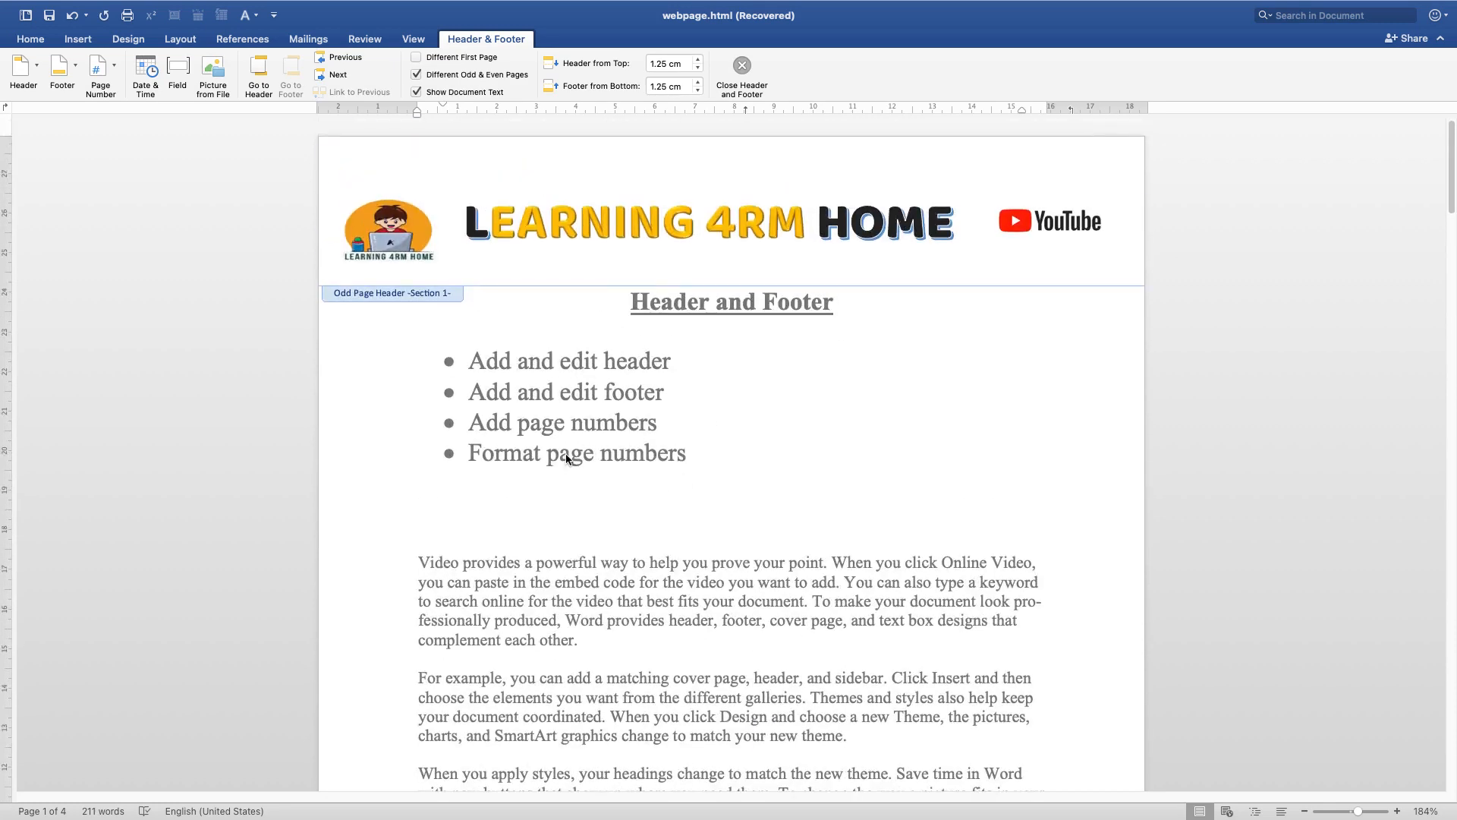
{"action": "scroll", "coordinate": [566, 458], "scroll_direction": "down", "scroll_amount": 6}
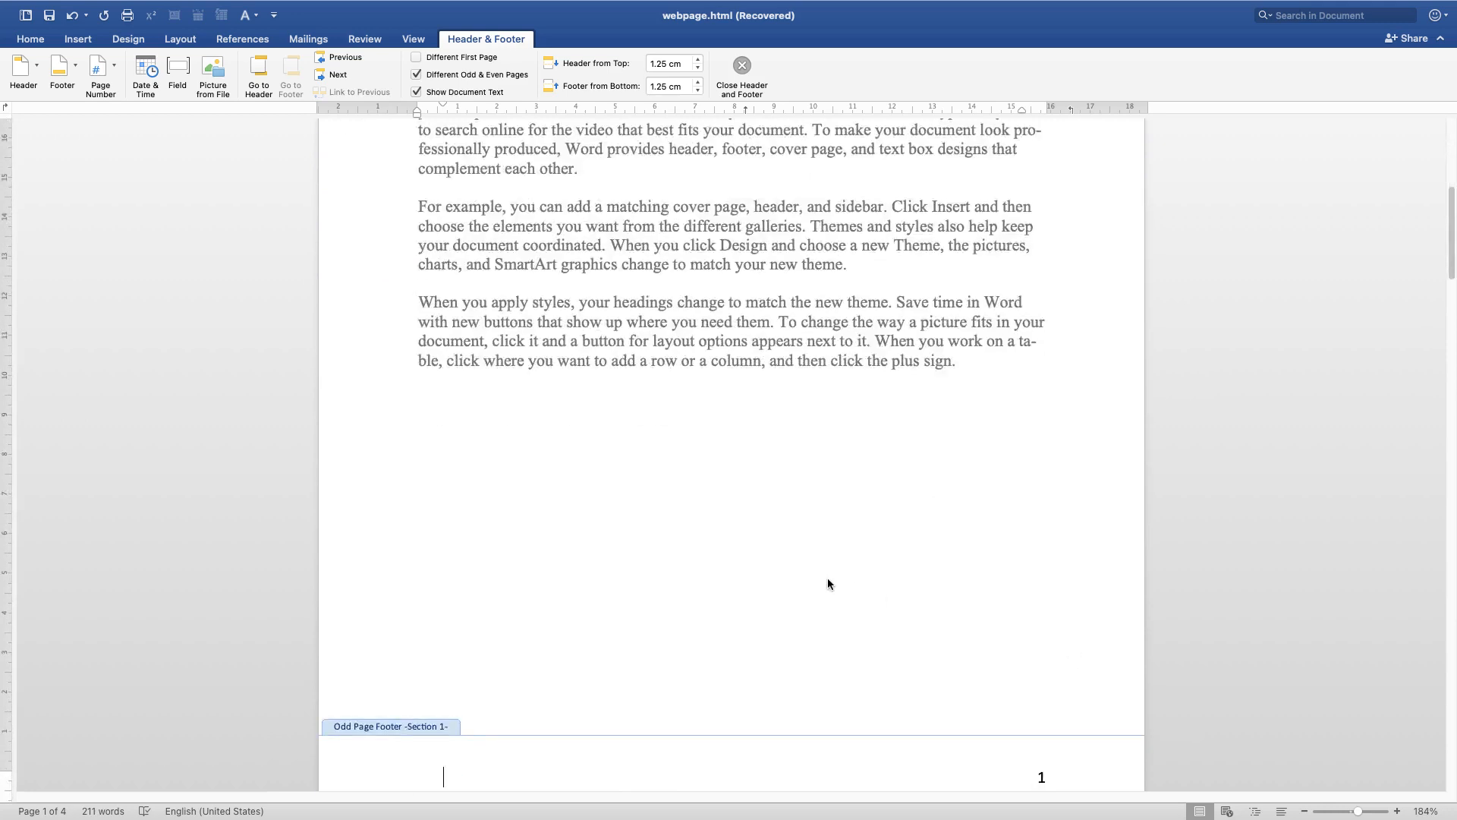
{"action": "scroll", "coordinate": [827, 583], "scroll_direction": "down", "scroll_amount": 5}
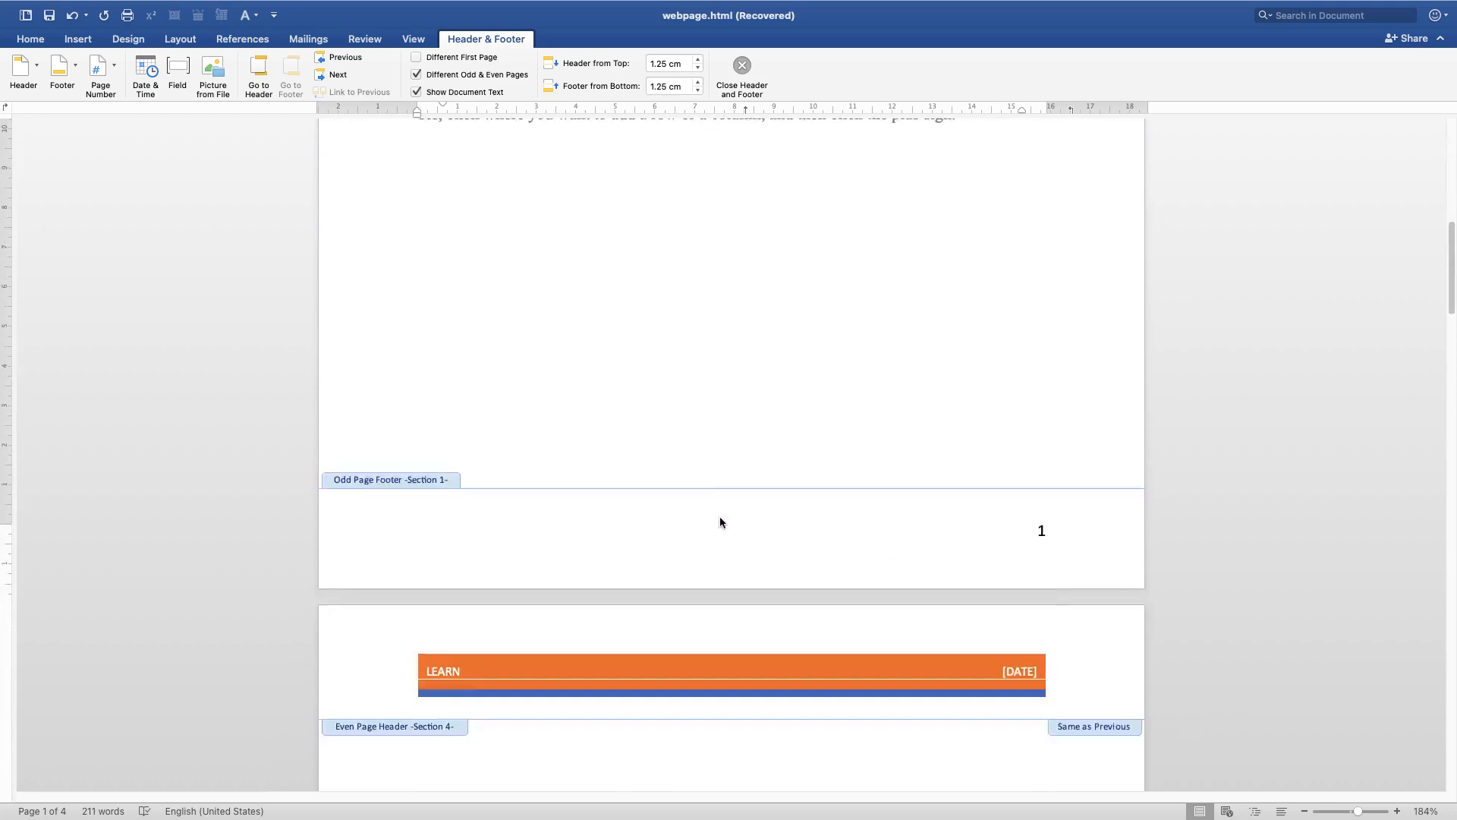
{"action": "left_click", "coordinate": [24, 69]}
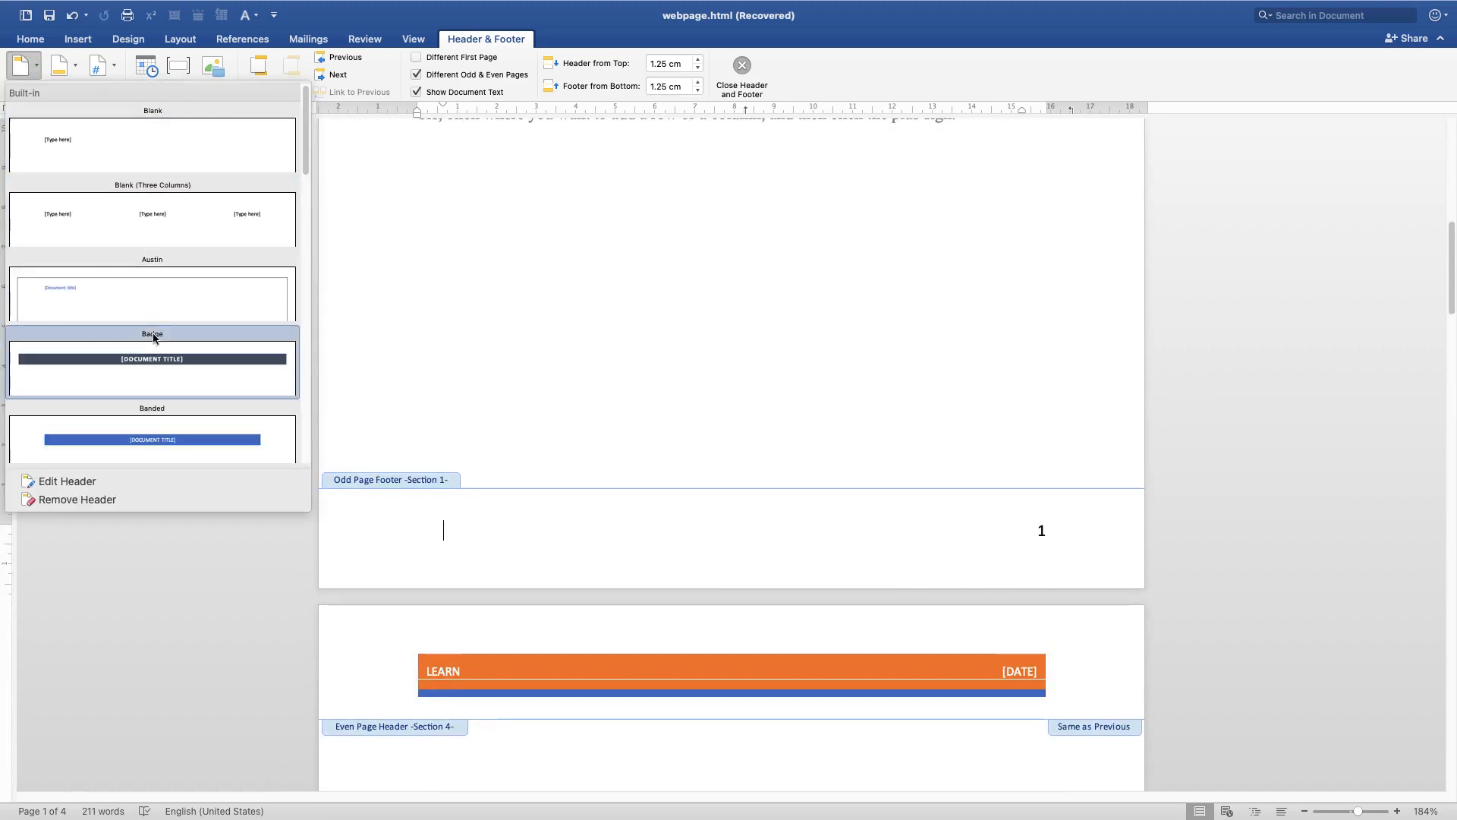
{"action": "scroll", "coordinate": [179, 368], "scroll_direction": "down", "scroll_amount": 6}
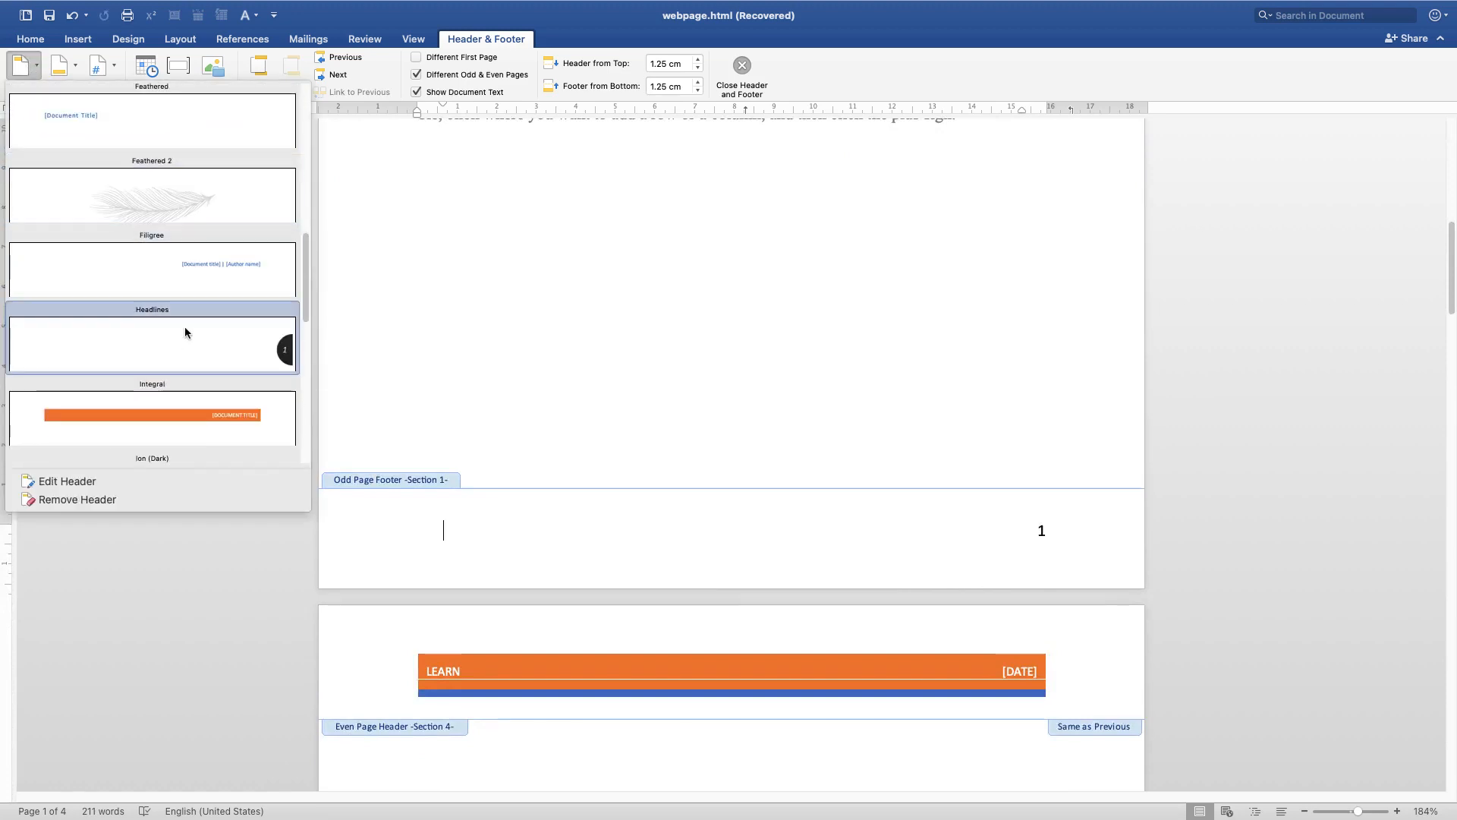
{"action": "left_click", "coordinate": [72, 74]}
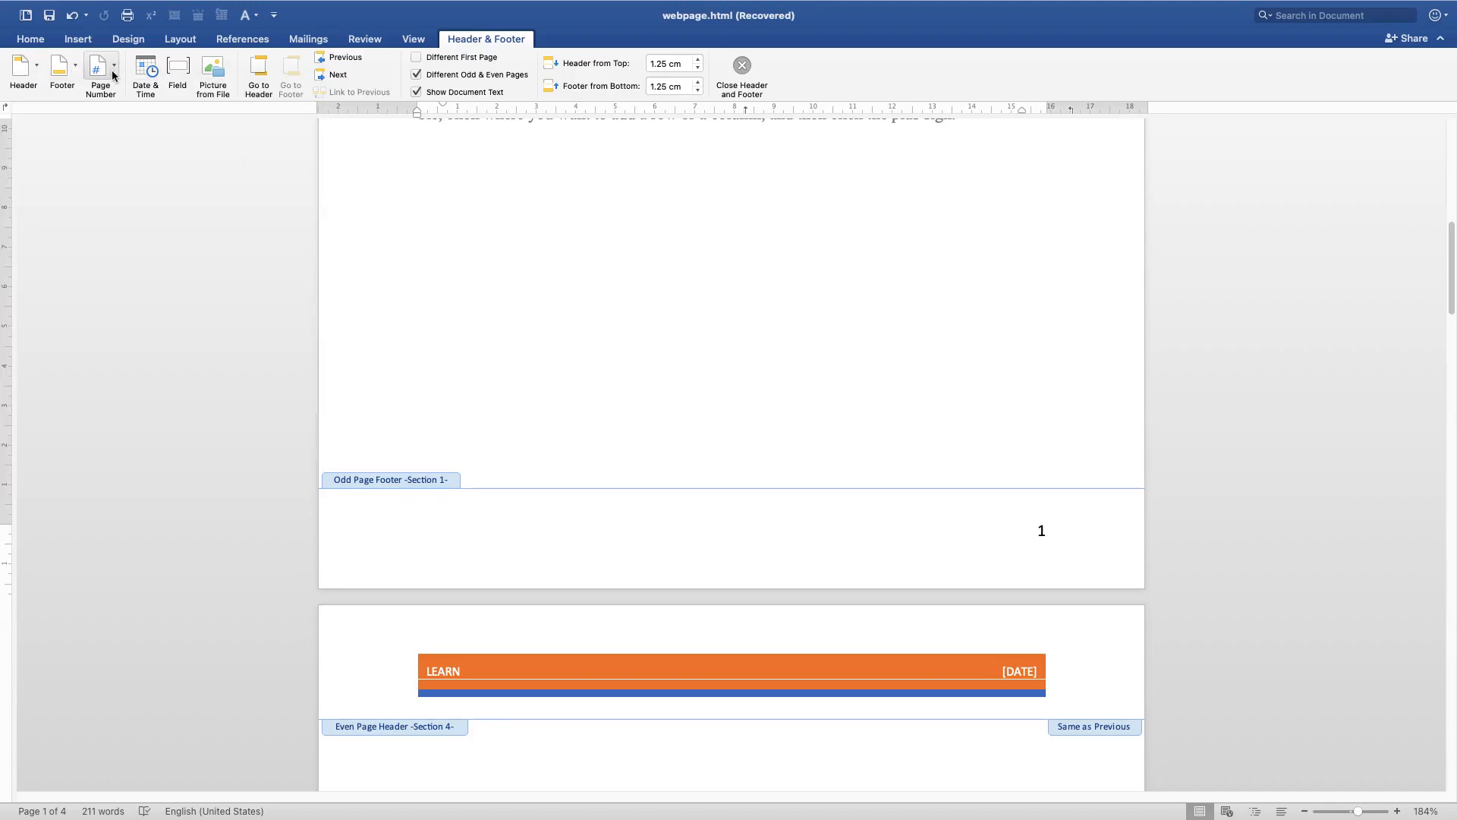
{"action": "scroll", "coordinate": [527, 406], "scroll_direction": "up", "scroll_amount": 5}
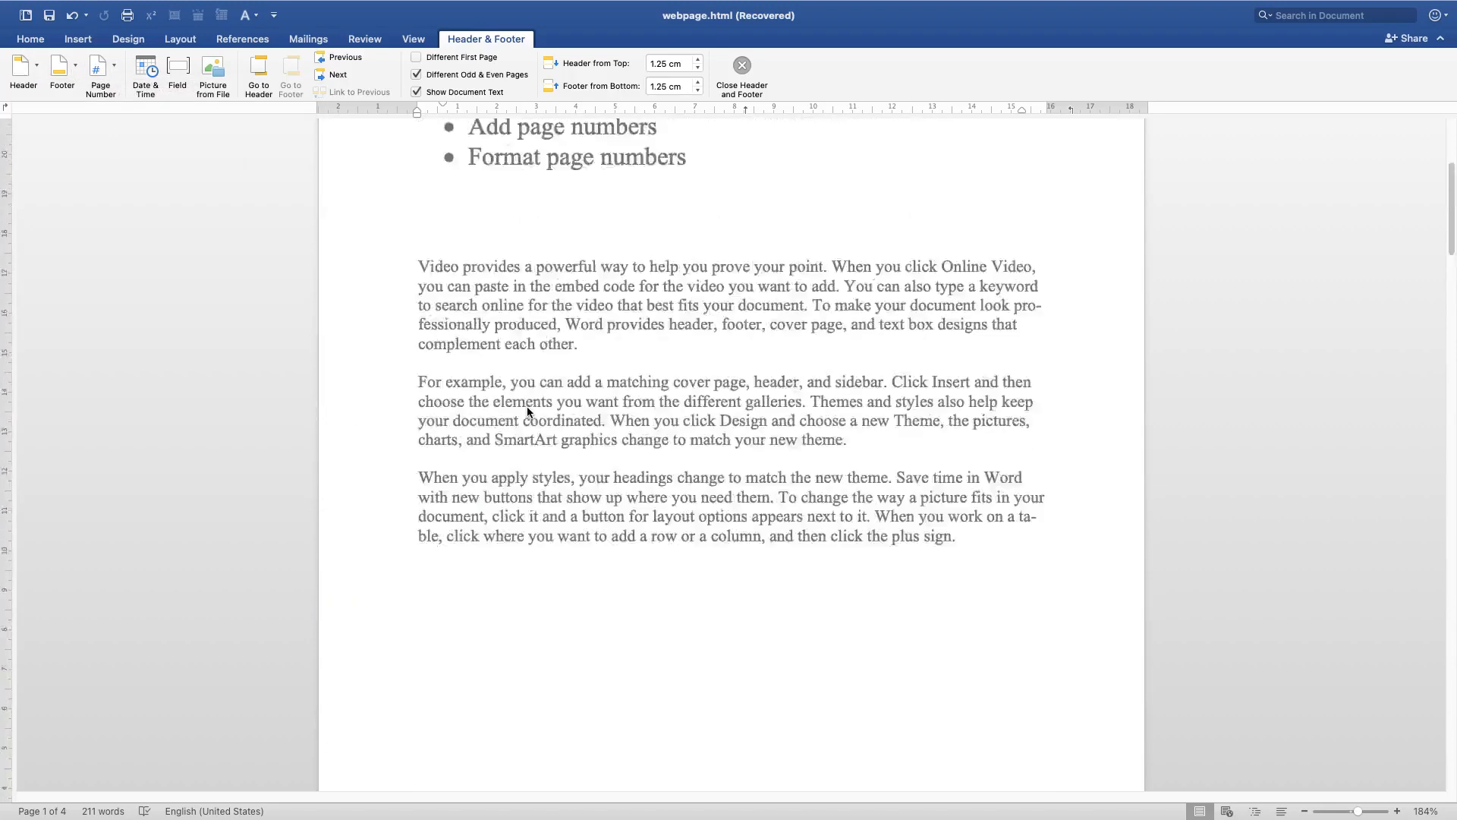
{"action": "scroll", "coordinate": [529, 411], "scroll_direction": "up", "scroll_amount": 4}
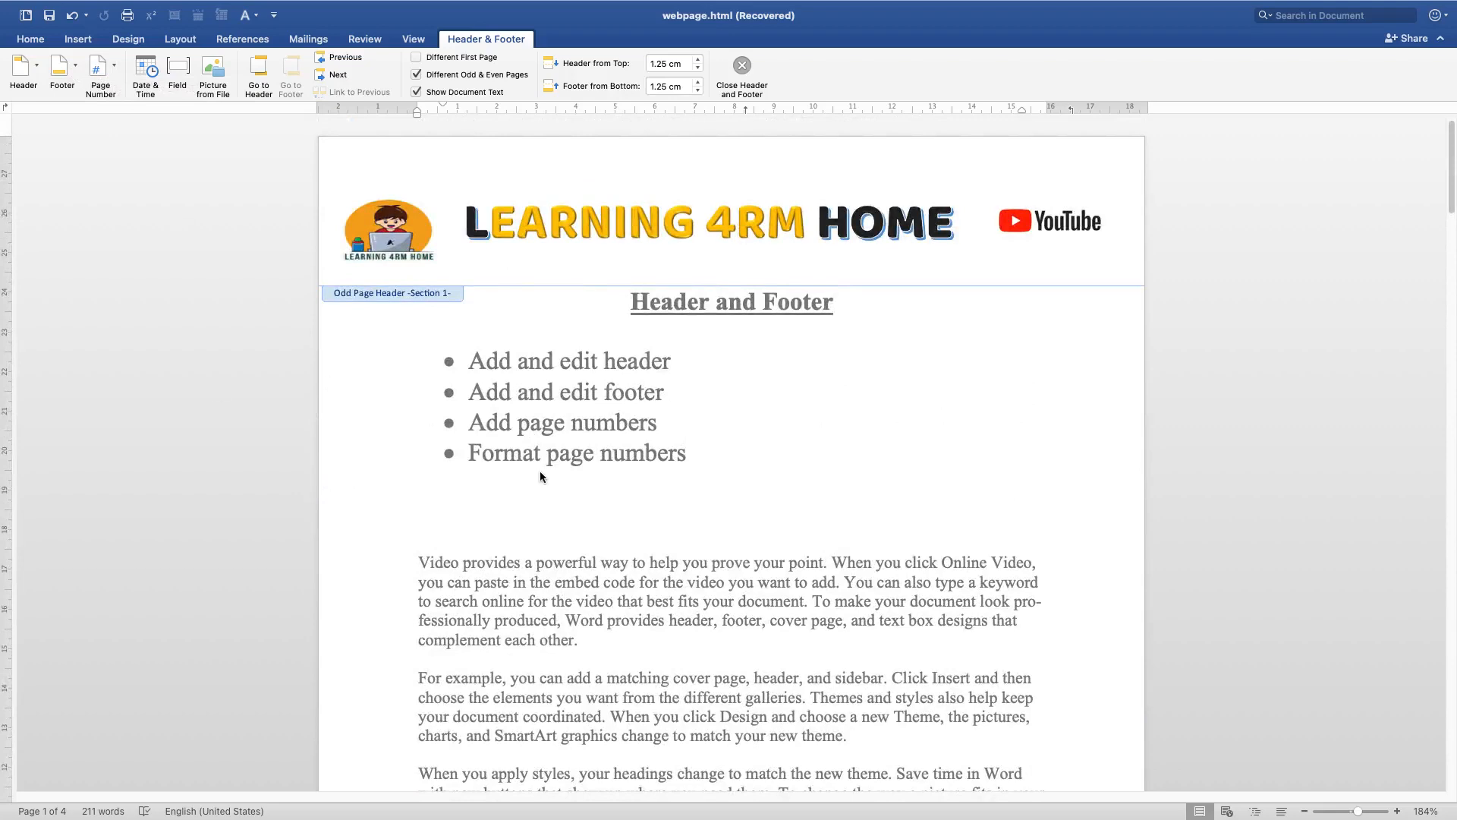